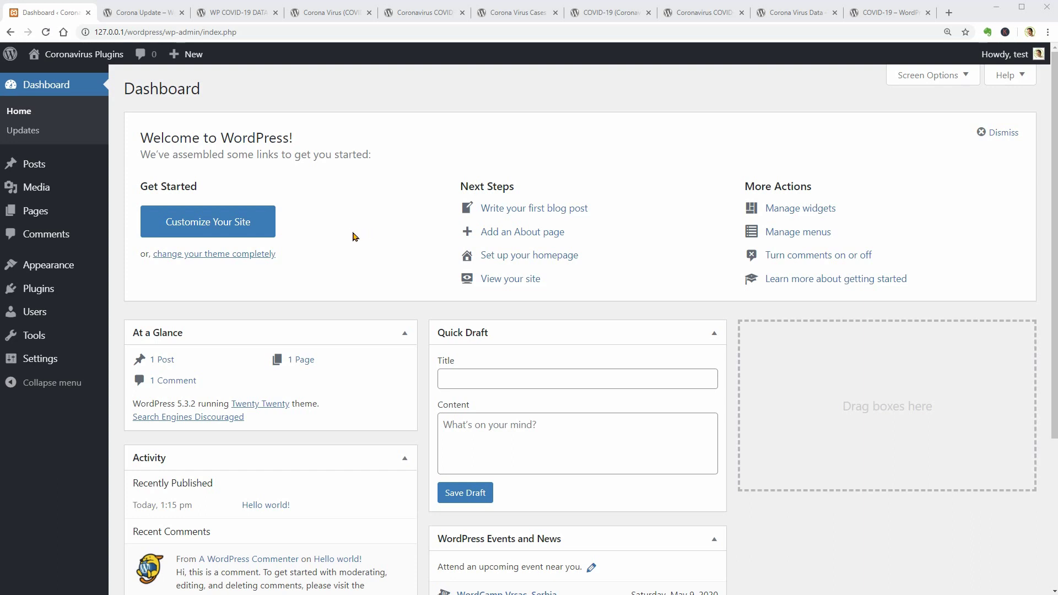
Step: Go to Add New plugins, glance at the Corona Update directory page, and begin searching 'corona update'
mouse_move(65, 291)
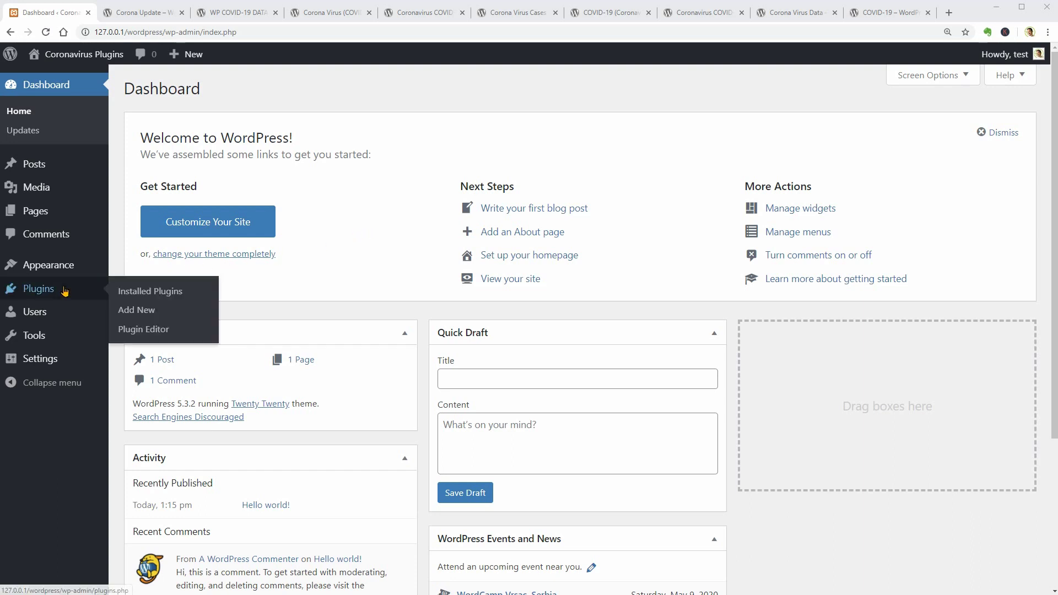
left_click(146, 312)
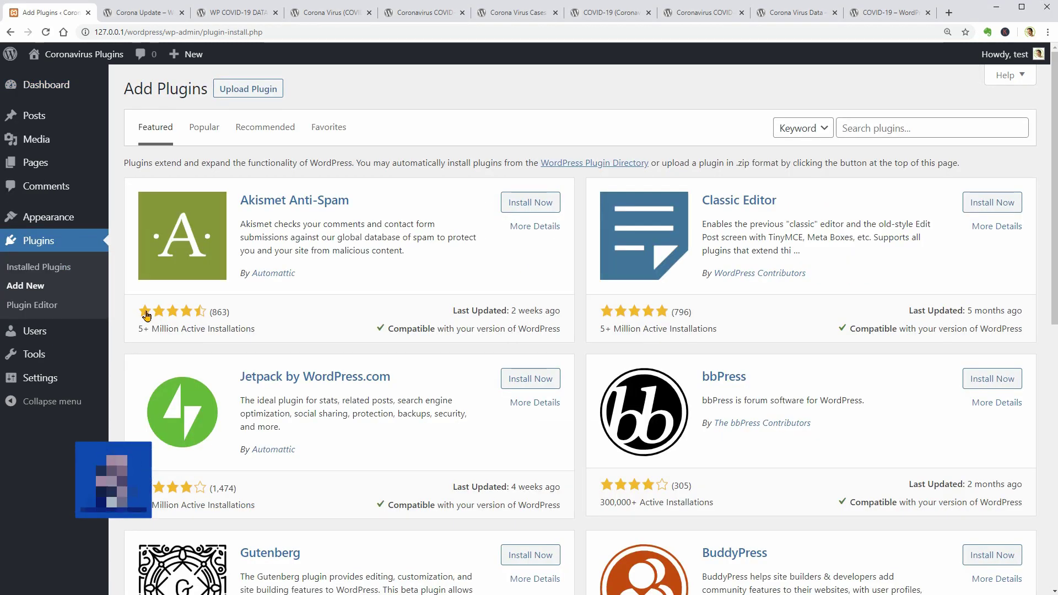
left_click(146, 16)
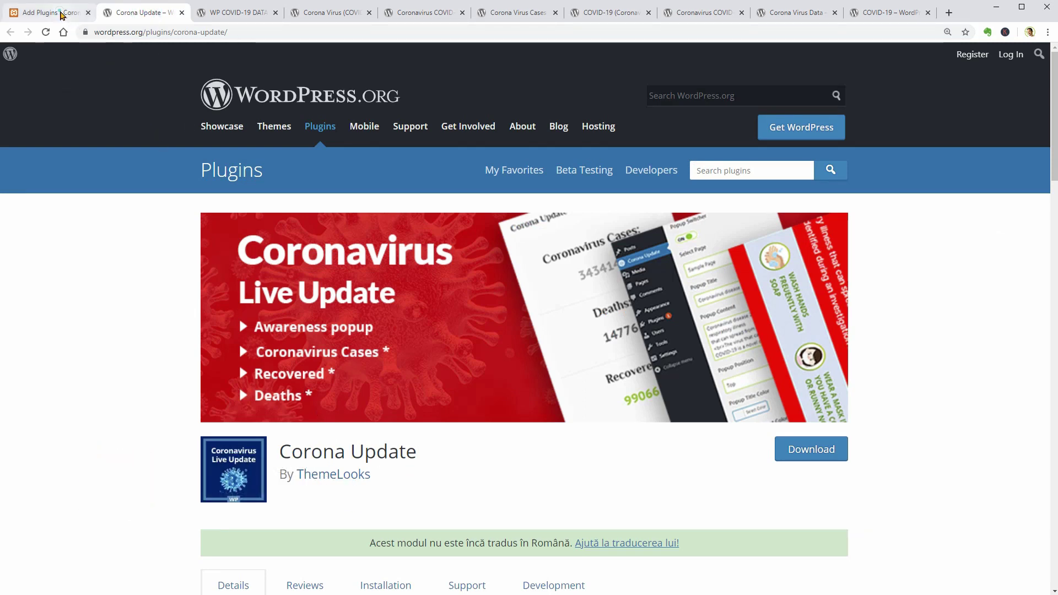
left_click(50, 12)
left_click(859, 126)
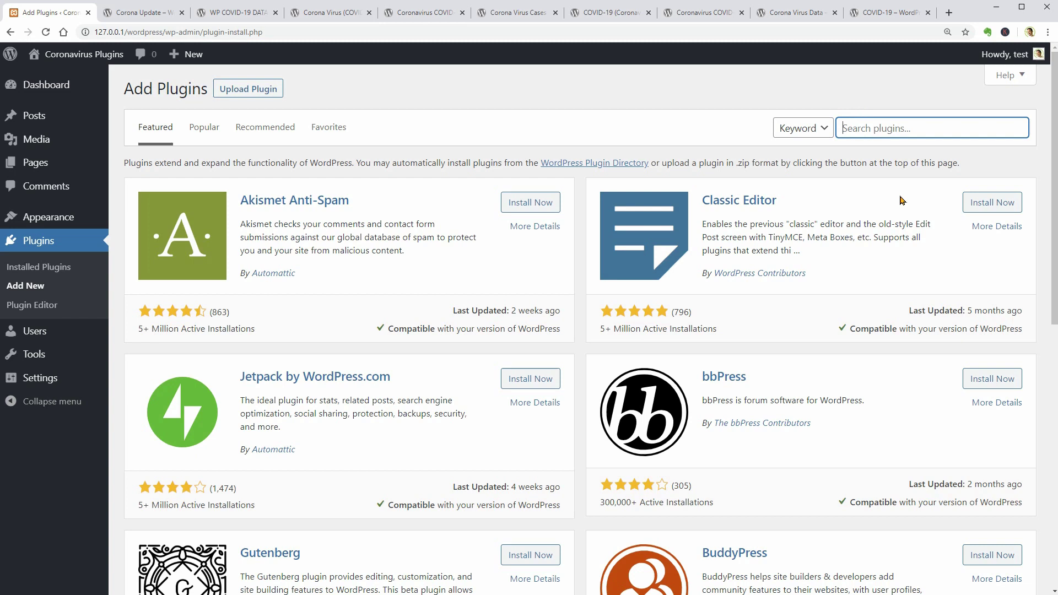
type("corona update")
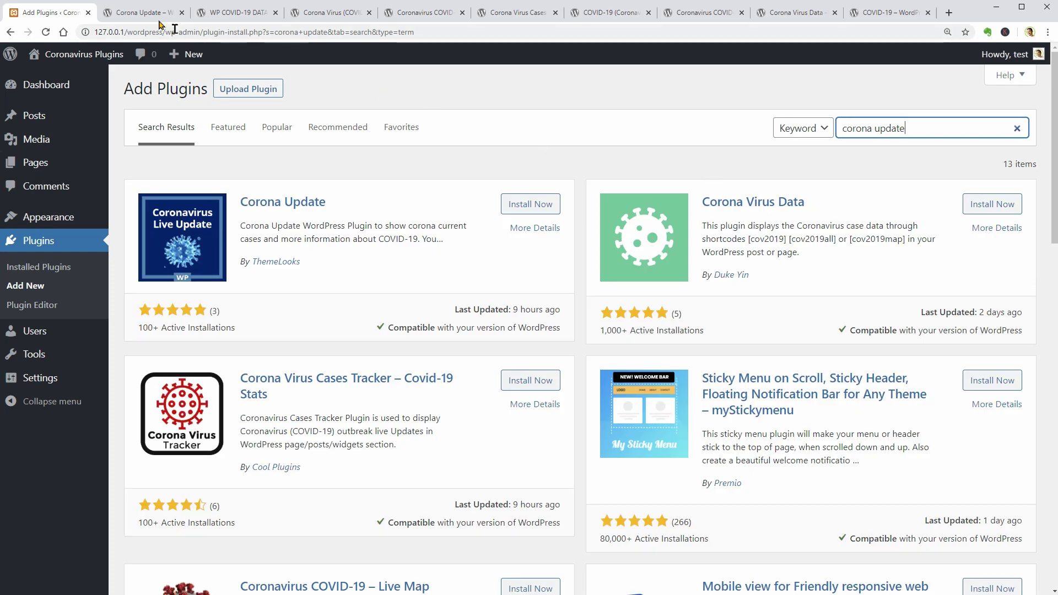
left_click(137, 12)
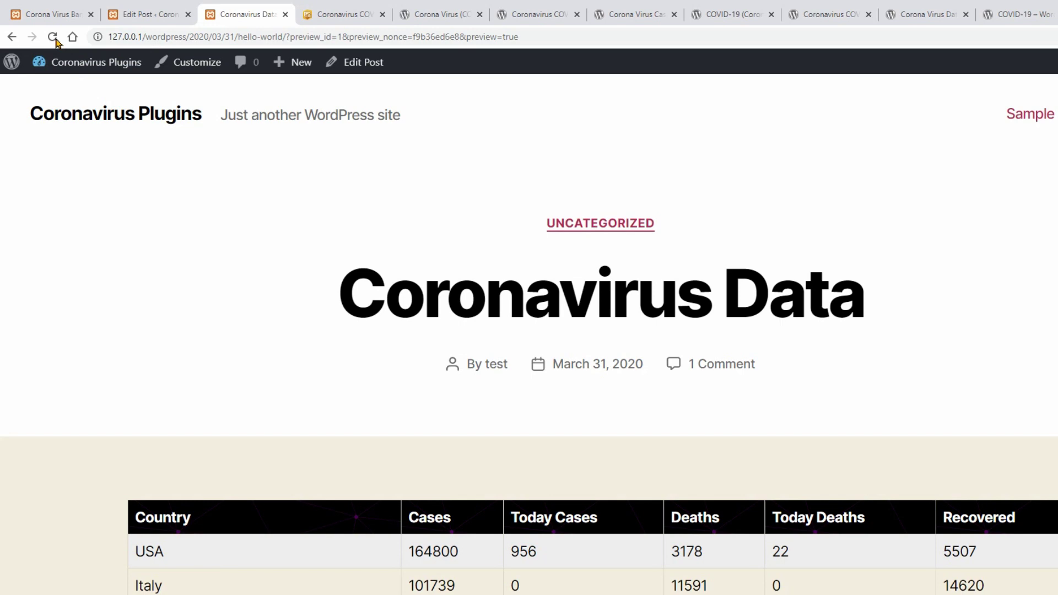
left_click(45, 31)
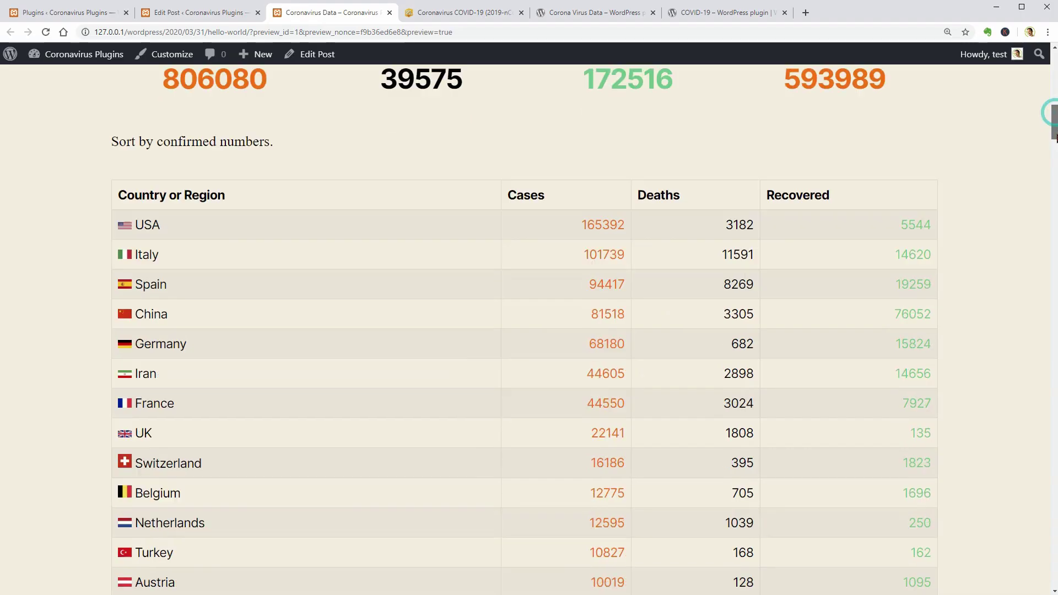
left_click_drag(1055, 134, 1055, 138)
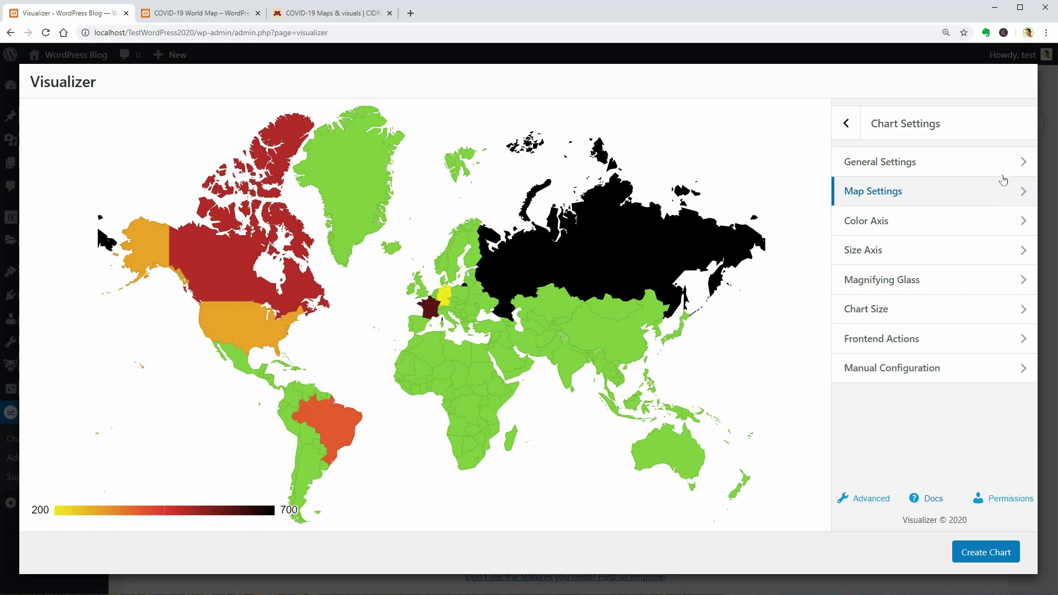
left_click(1003, 162)
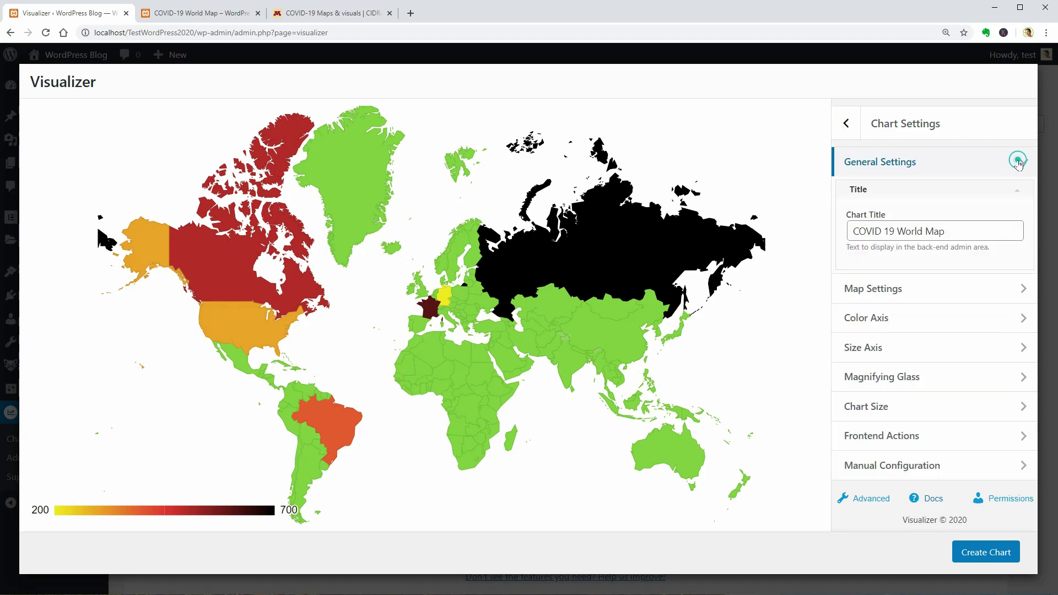
left_click_drag(962, 230, 843, 240)
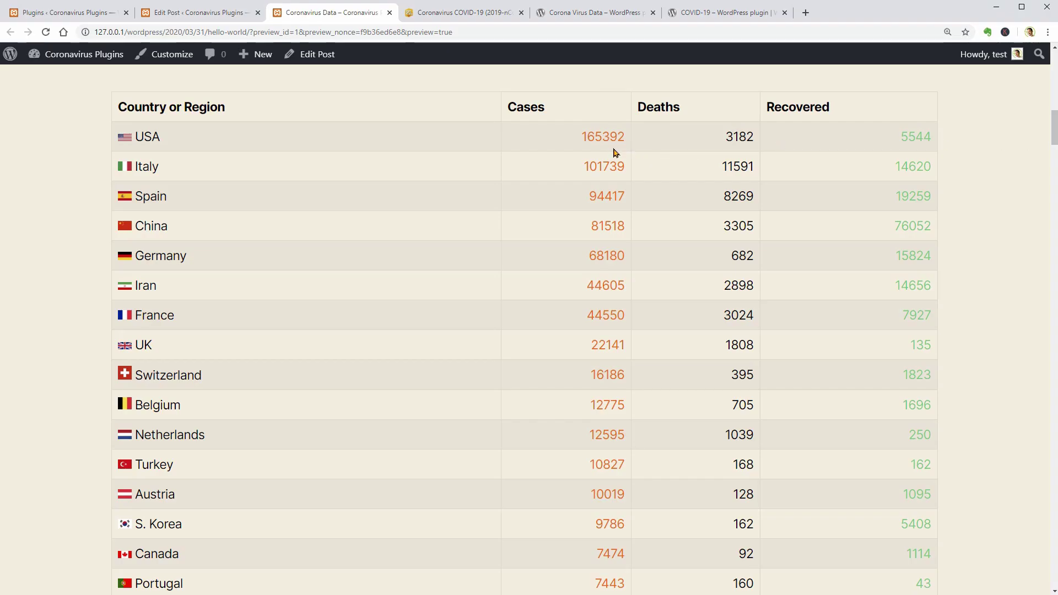
left_click(488, 21)
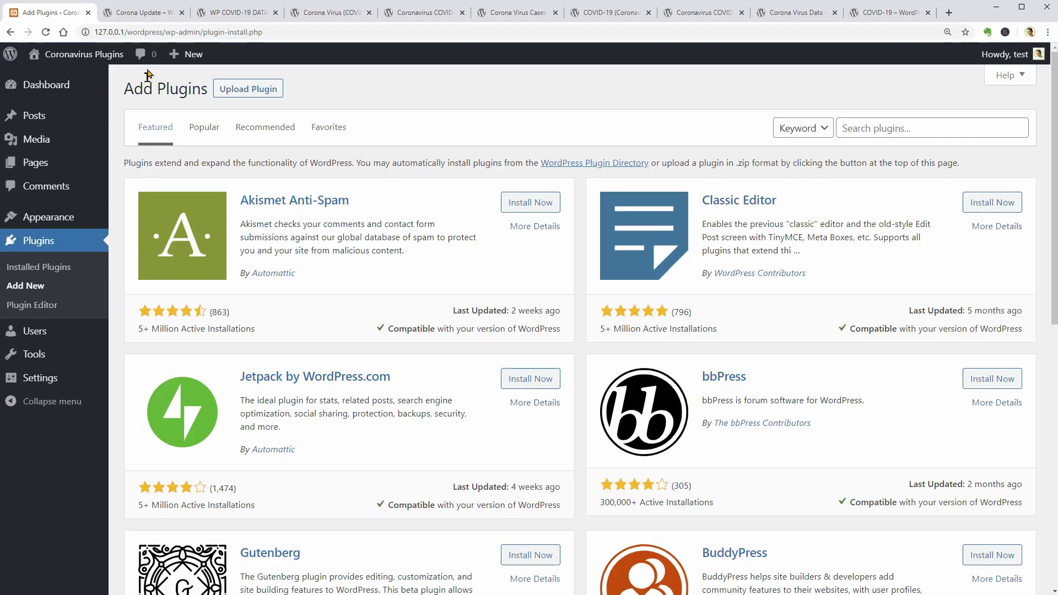
Step: Re-run the 'corona update' plugin search, correcting the misspelled search term
left_click(148, 16)
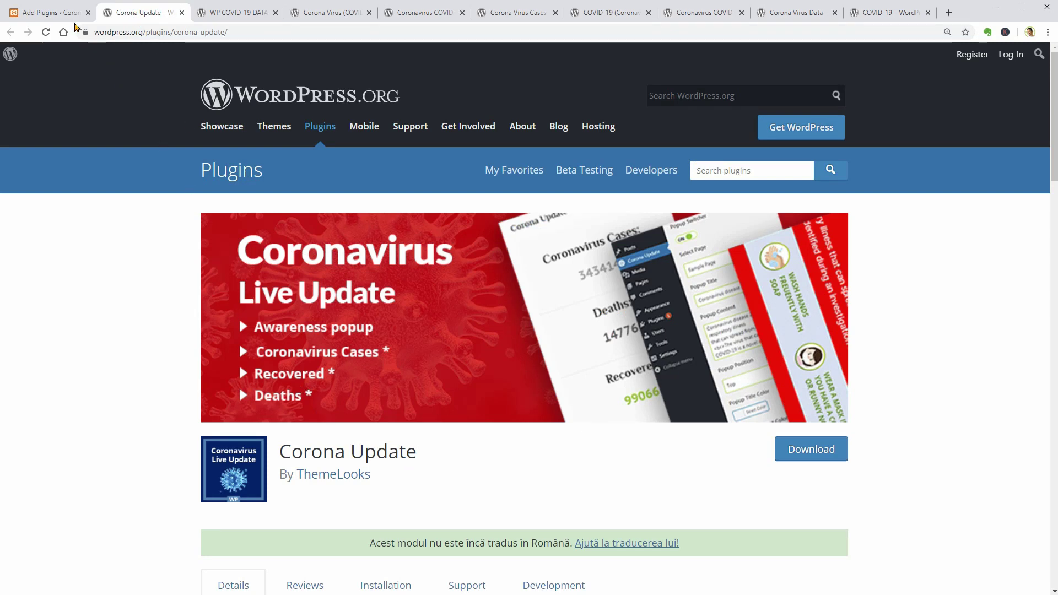
left_click(58, 12)
left_click(858, 127)
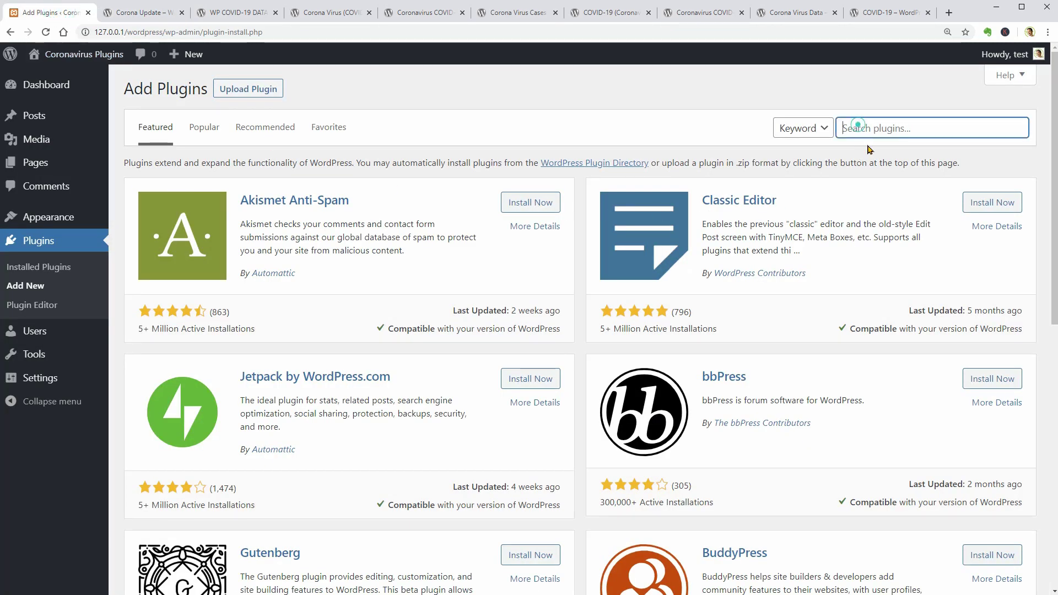
type("corona pudat")
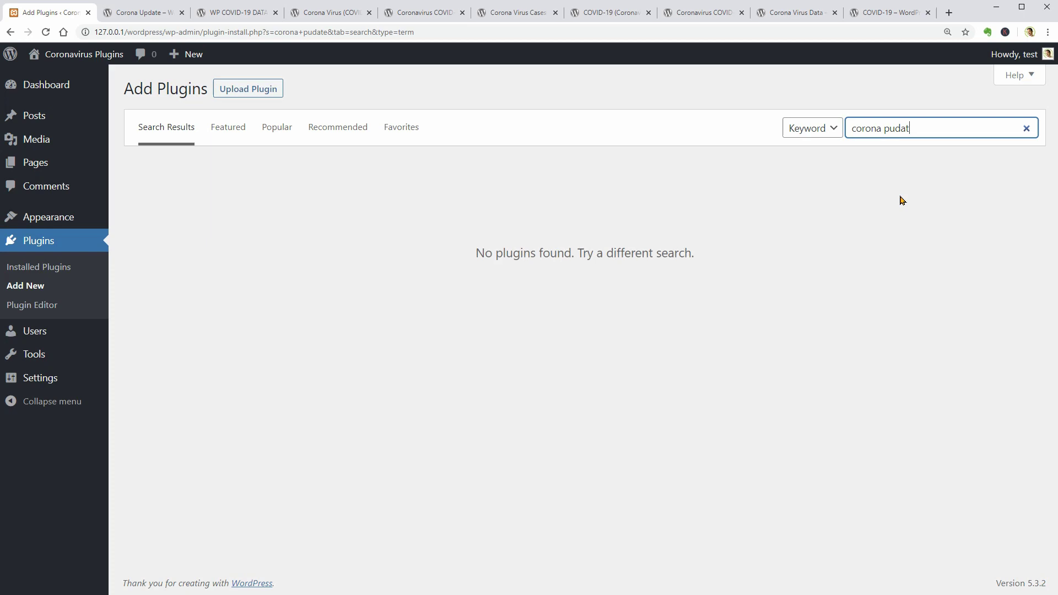
key("BackSpace")
key("BackSpace")
key("BackSpace")
key("BackSpace")
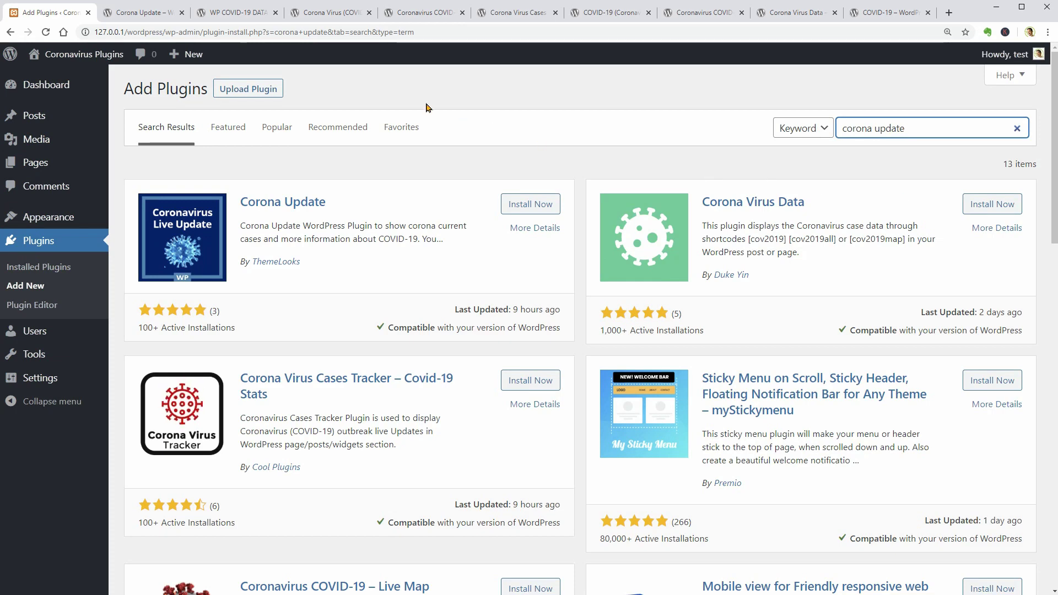
Step: Check the Corona Update directory page, then install Corona Update from the search results
left_click(150, 13)
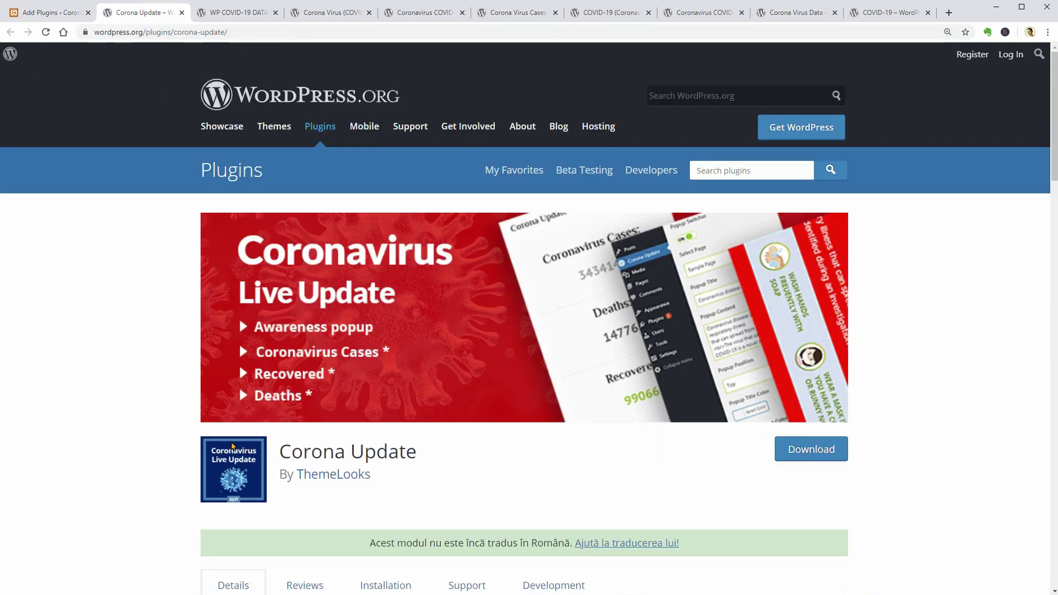
left_click(53, 12)
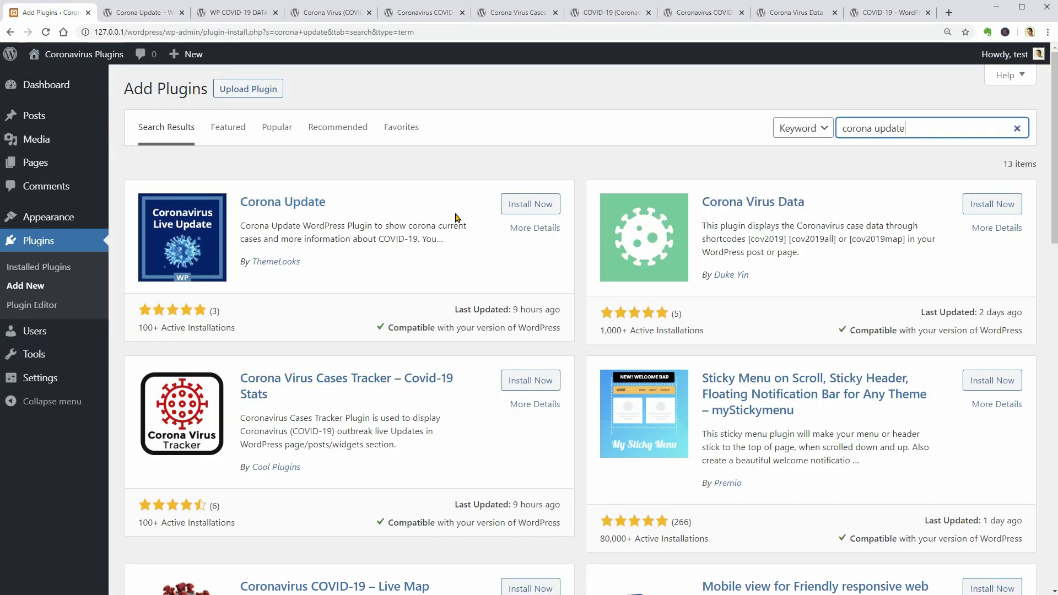
left_click(521, 204)
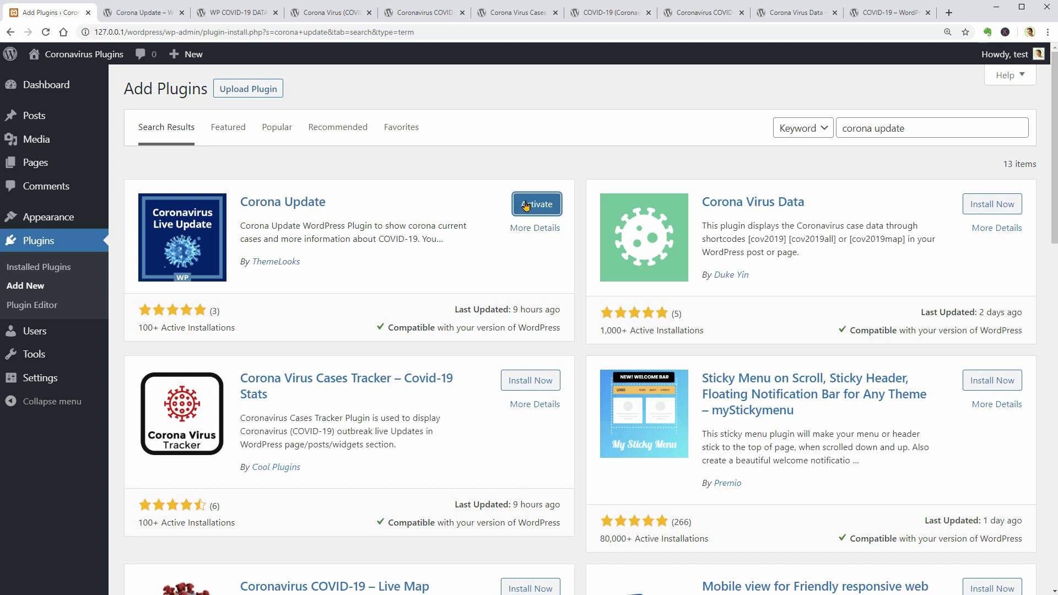
Step: Activate Corona Update and scroll through its plugin page to review the description and features
left_click(537, 204)
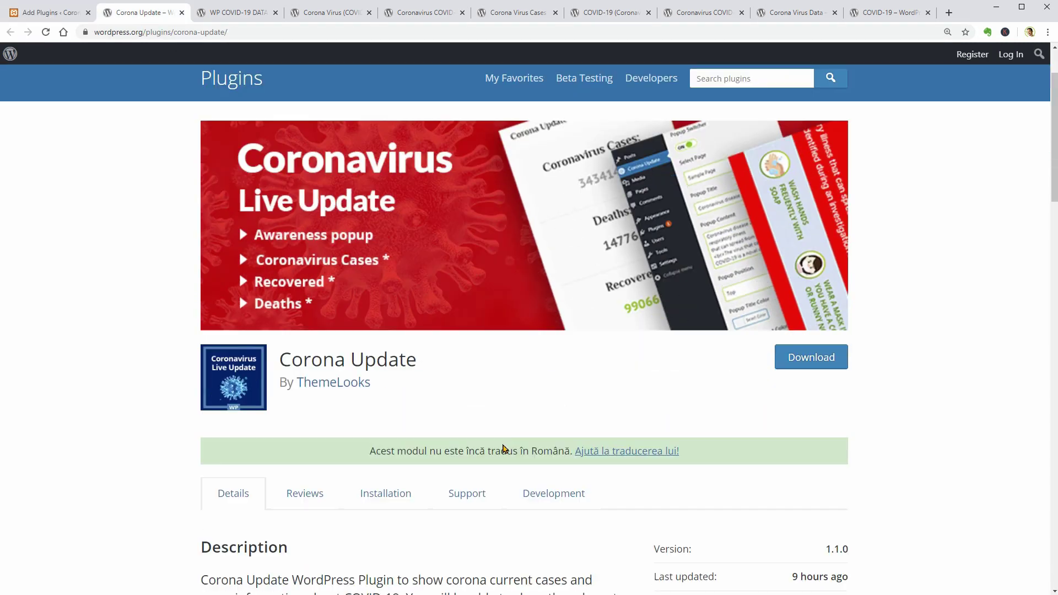
scroll(503, 448, "down", 5)
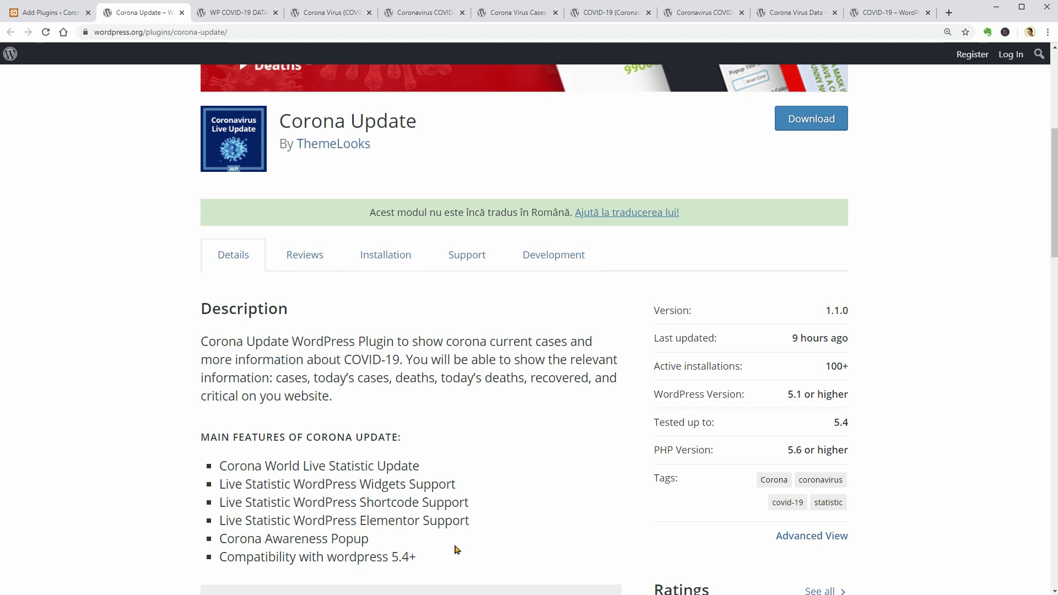
scroll(455, 550, "down", 1)
scroll(455, 546, "down", 4)
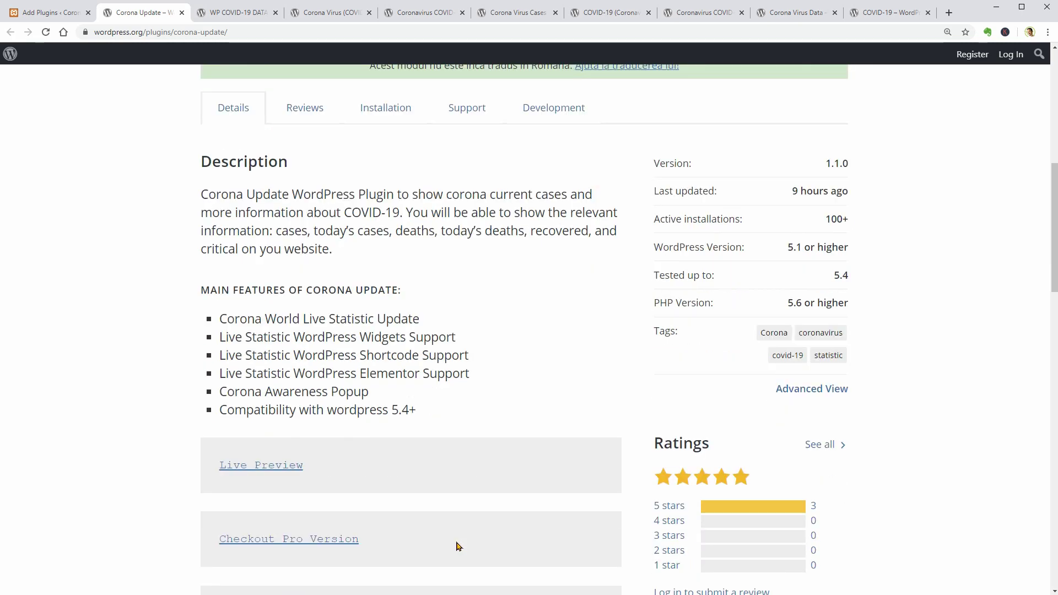
scroll(458, 545, "down", 2)
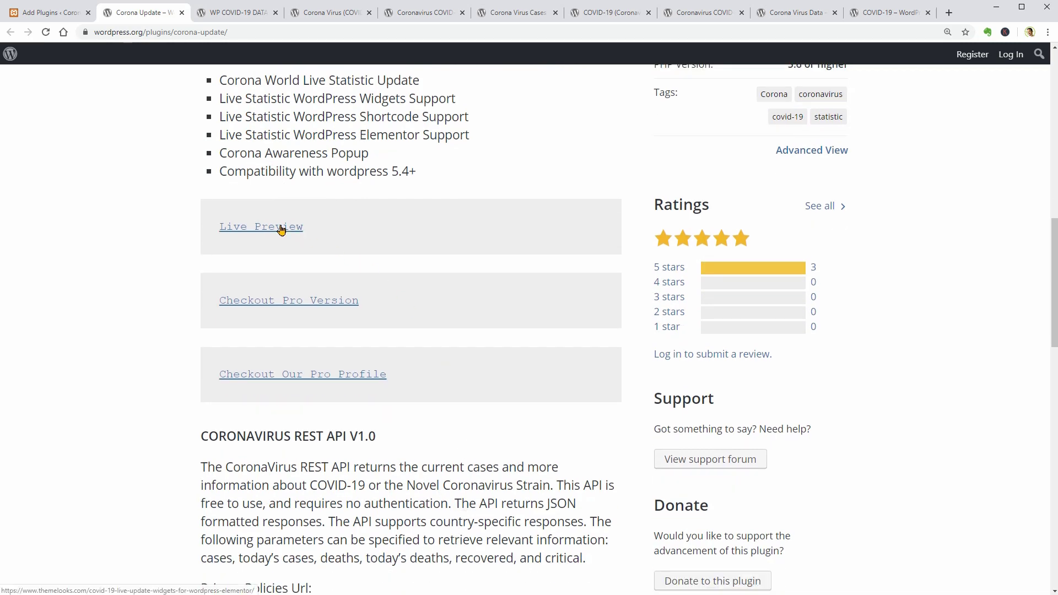
scroll(413, 410, "down", 2)
scroll(412, 406, "down", 1)
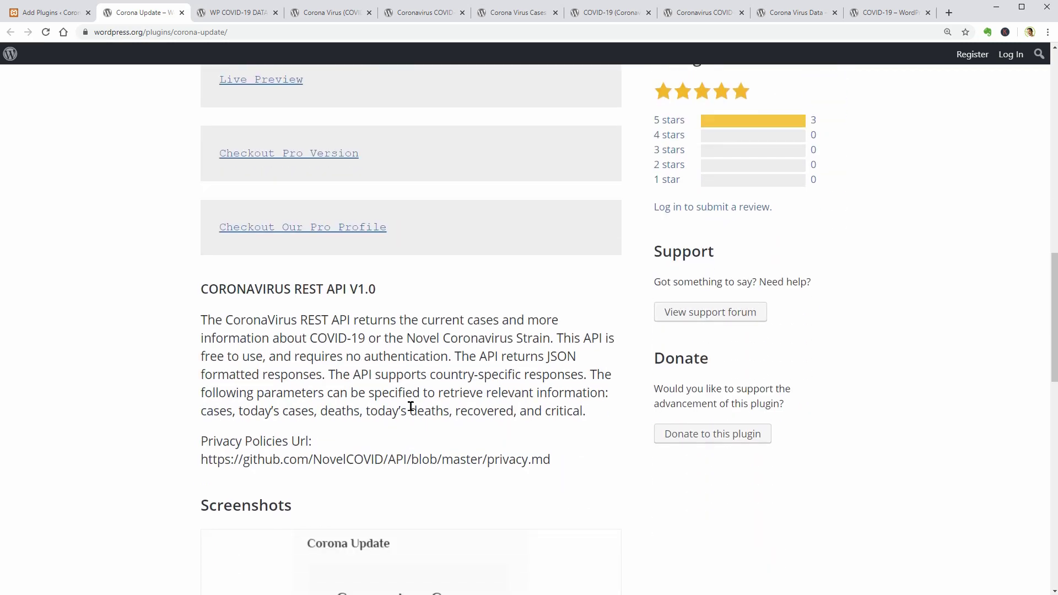
scroll(411, 409, "up", 3)
scroll(409, 411, "up", 6)
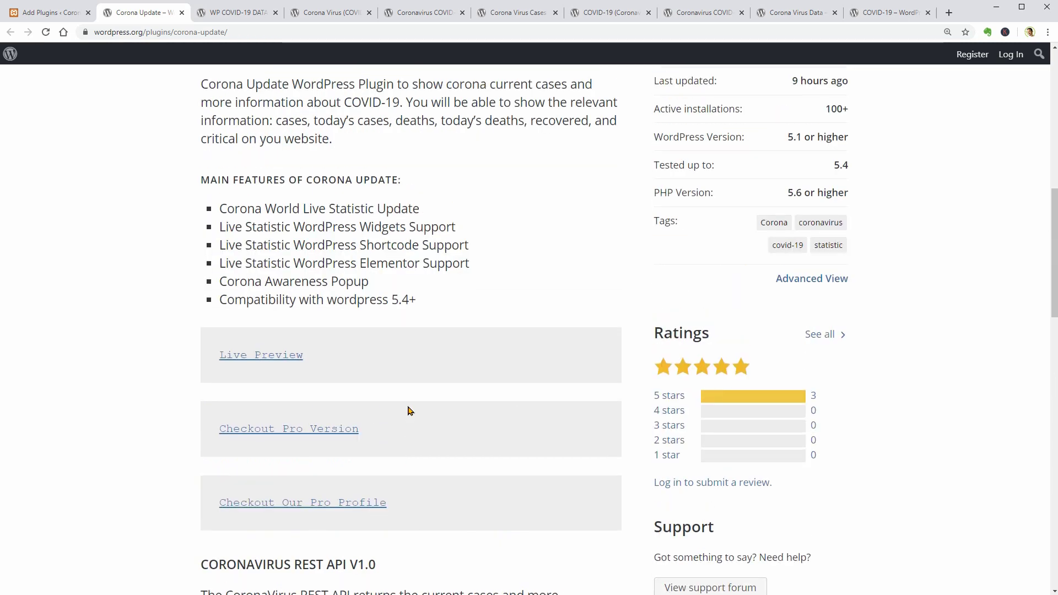
scroll(409, 411, "up", 1)
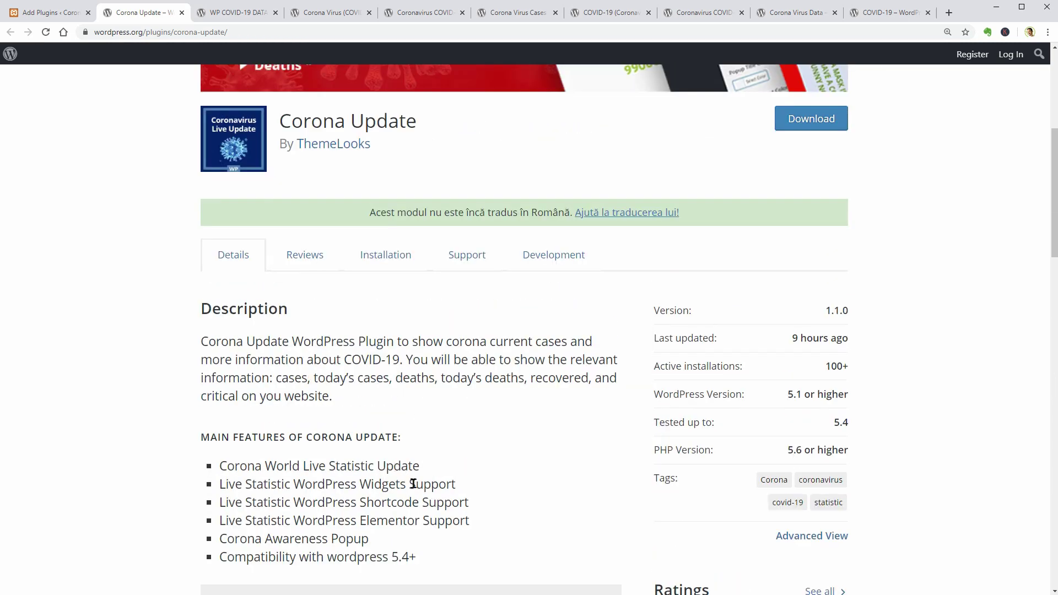
scroll(455, 550, "down", 1)
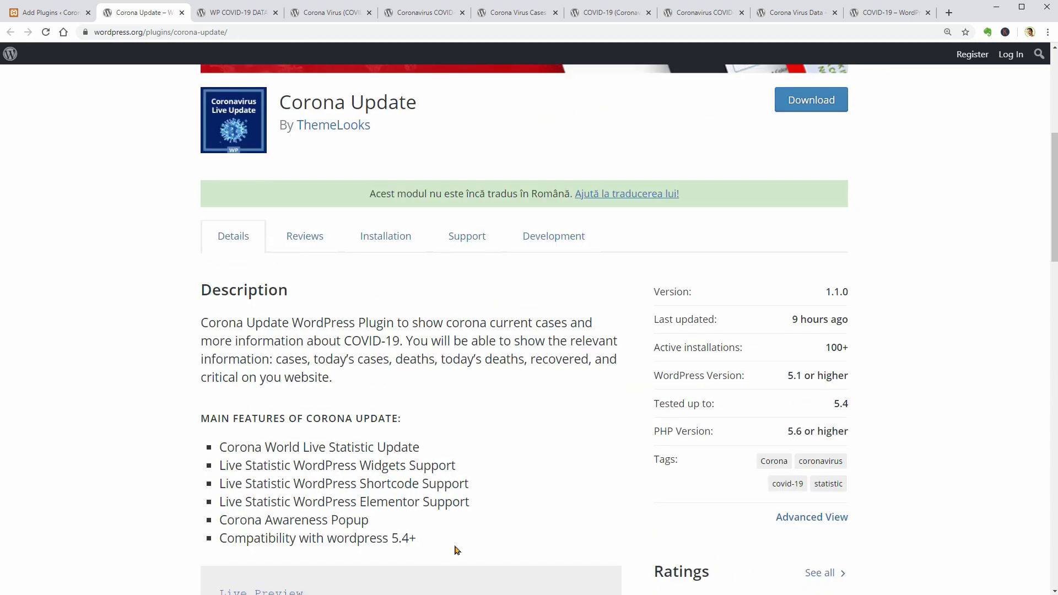
scroll(457, 547, "down", 2)
scroll(457, 547, "down", 2)
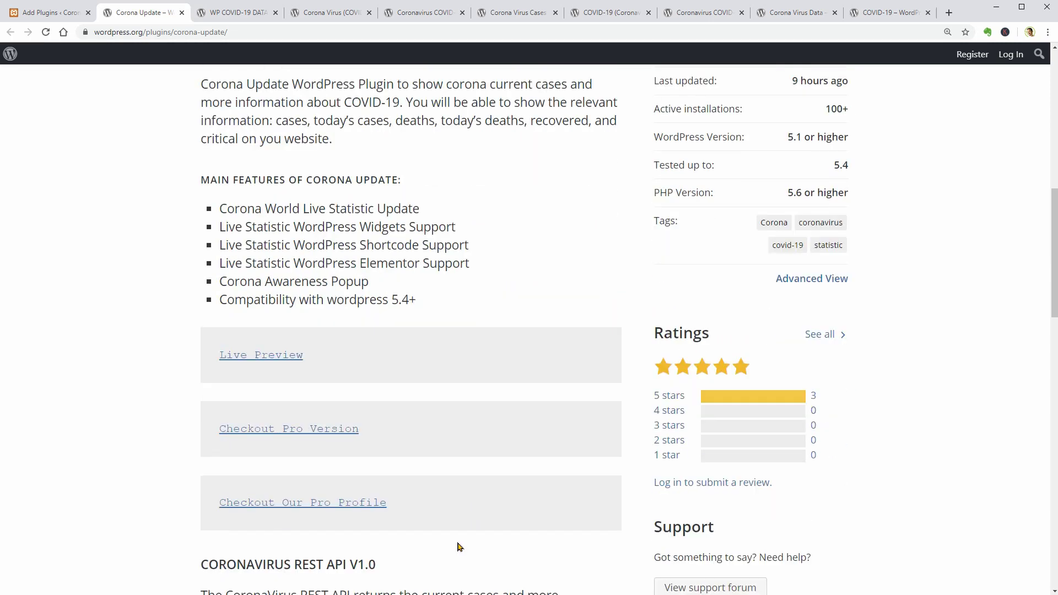
scroll(457, 546, "down", 2)
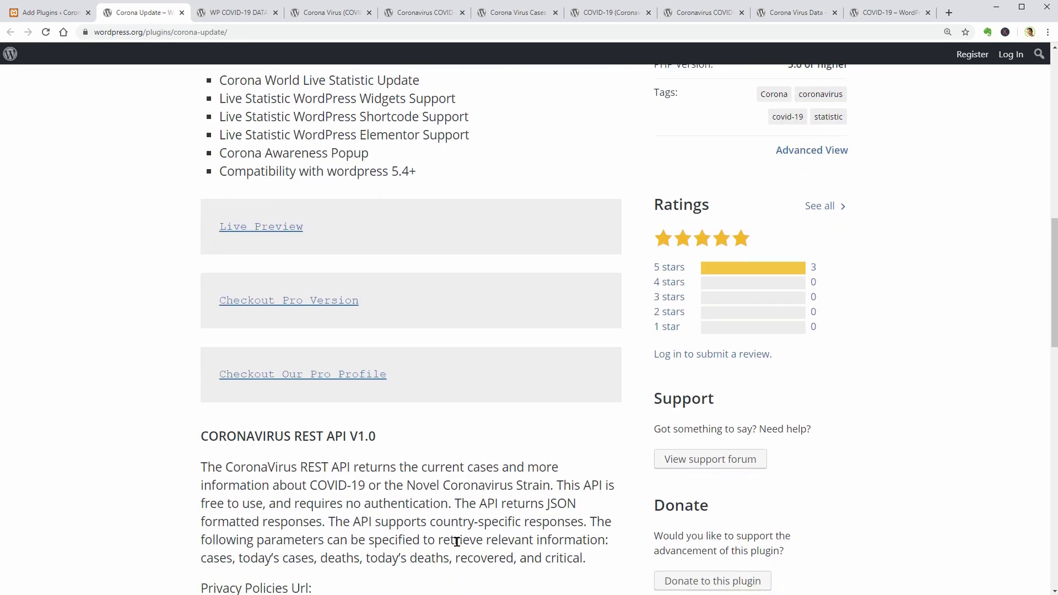
scroll(463, 452, "up", 7)
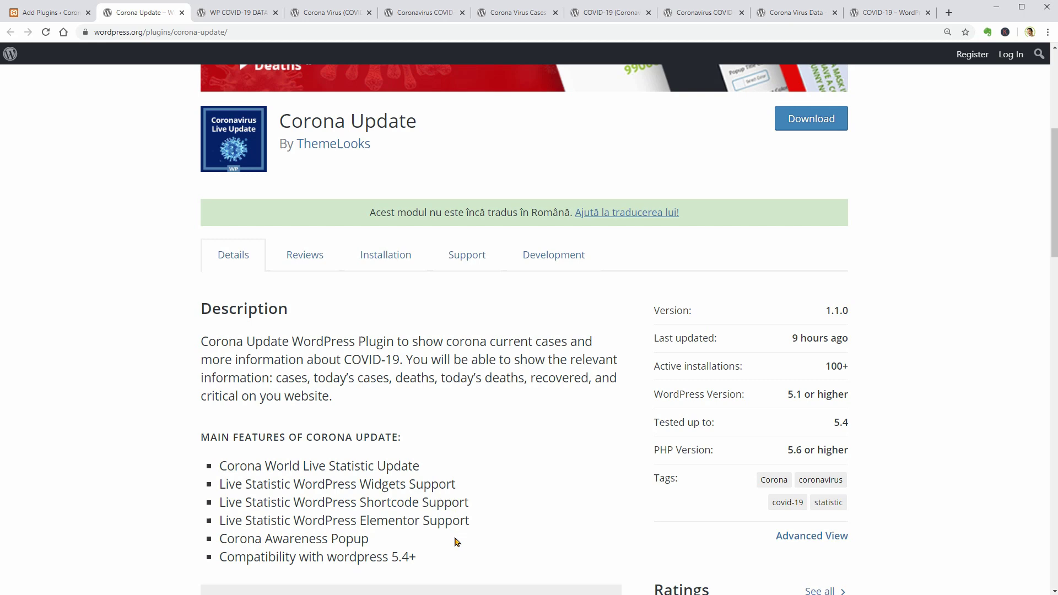
scroll(456, 550, "down", 1)
scroll(456, 548, "down", 4)
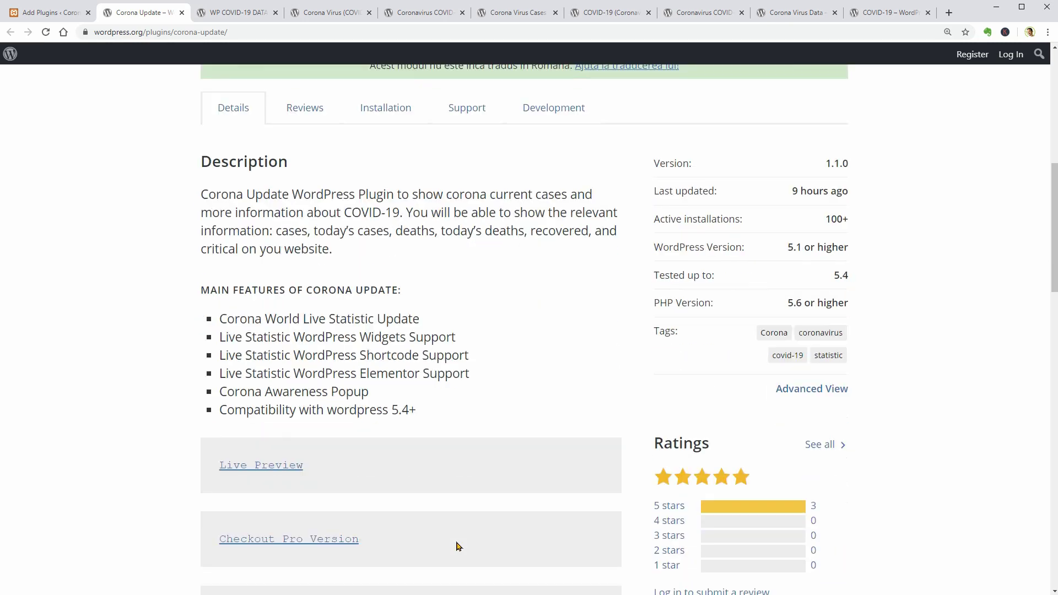
scroll(457, 548, "down", 1)
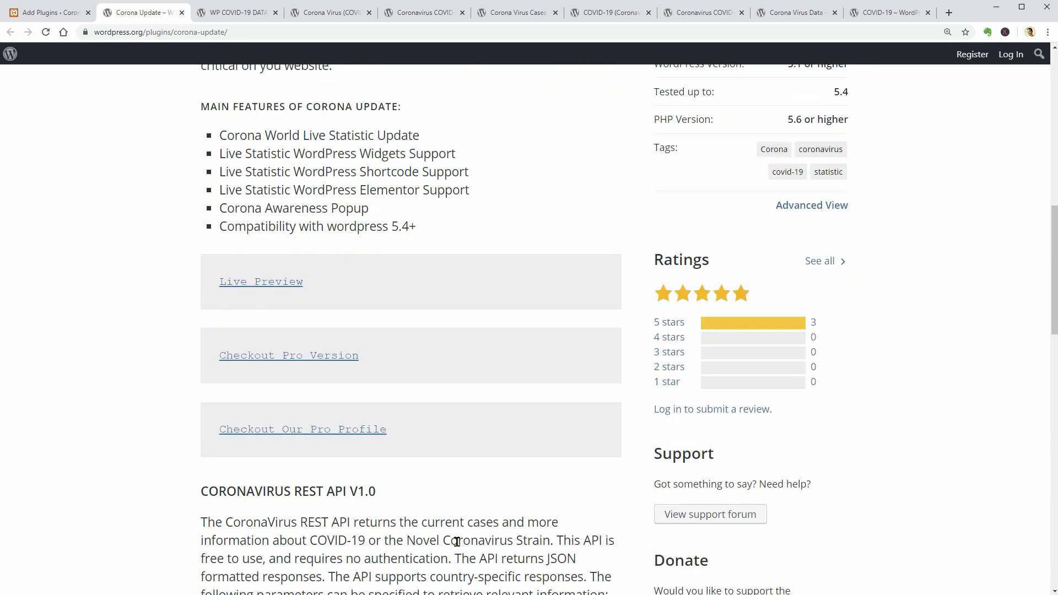
scroll(457, 542, "down", 1)
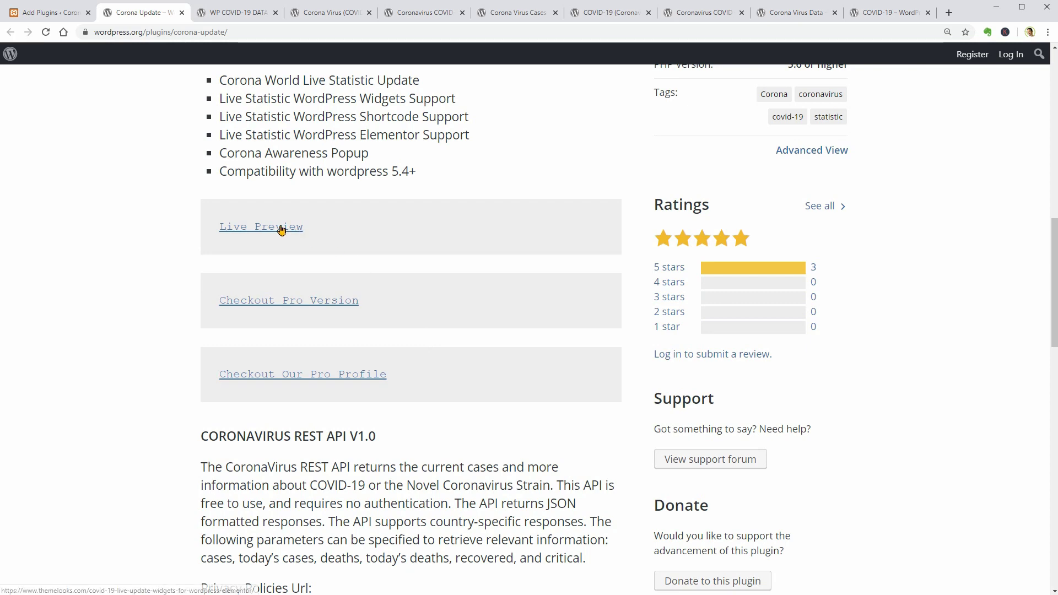
scroll(408, 403, "down", 2)
scroll(409, 406, "down", 2)
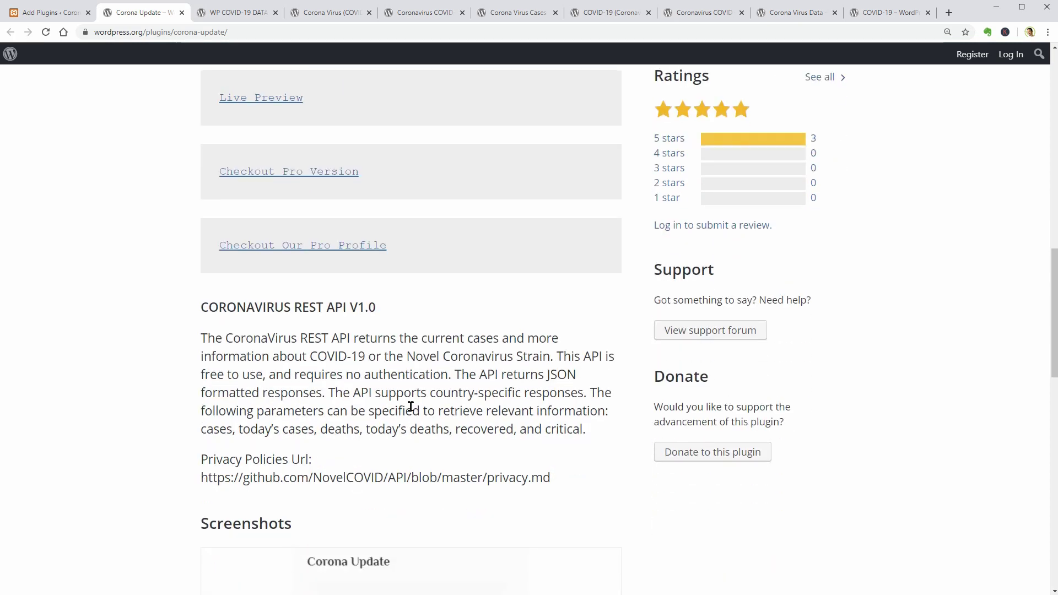
scroll(409, 409, "up", 4)
scroll(409, 410, "up", 6)
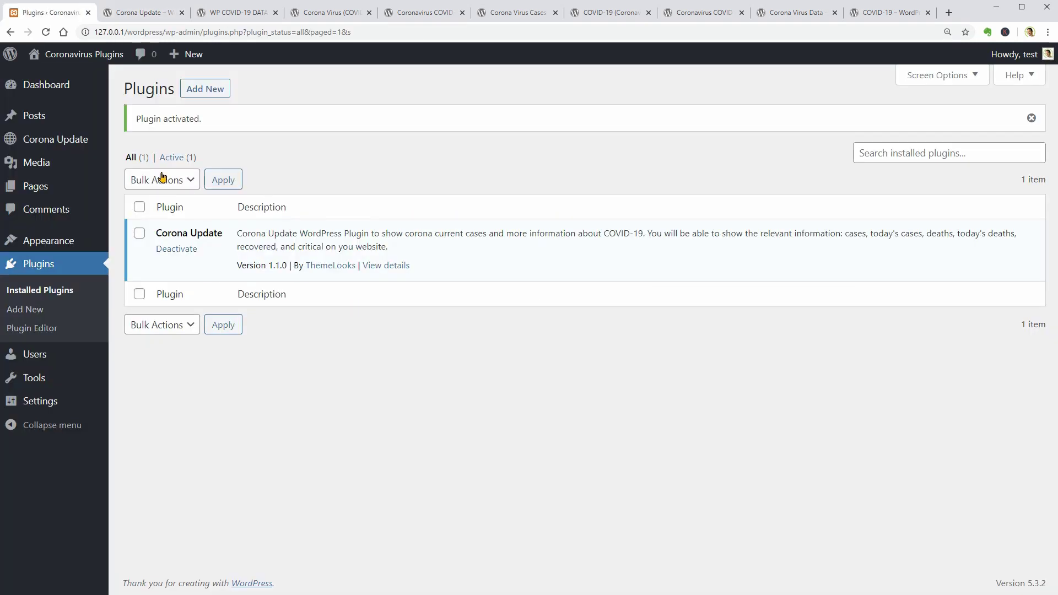
Step: Copy the default [corona_statistic_together] shortcode from the Corona Update settings page
left_click(78, 146)
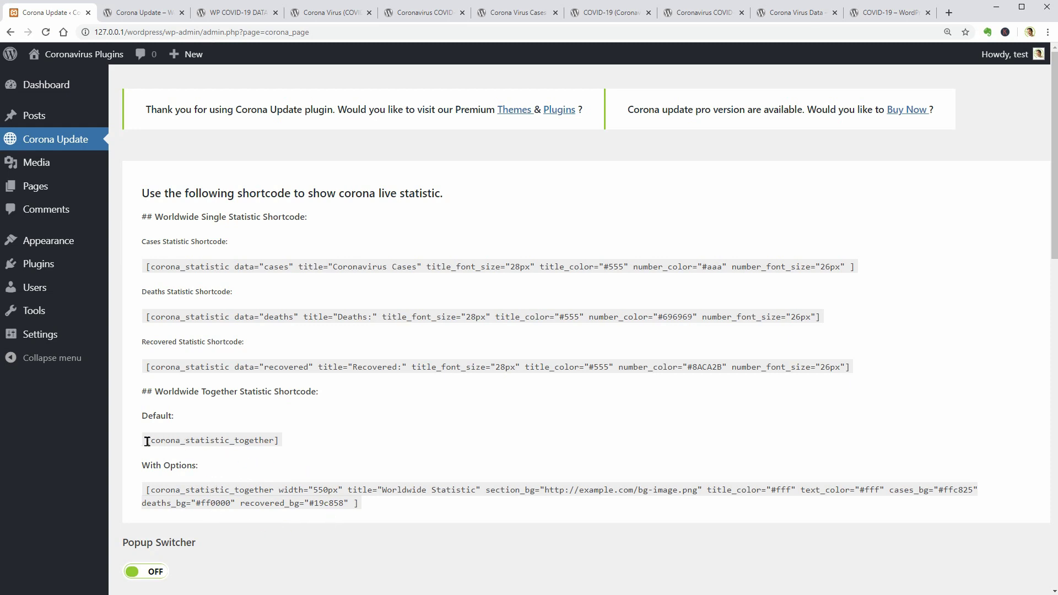
left_click_drag(147, 441, 279, 441)
left_click(275, 441)
left_click_drag(147, 439, 277, 440)
left_click(279, 440)
triple_click(277, 440)
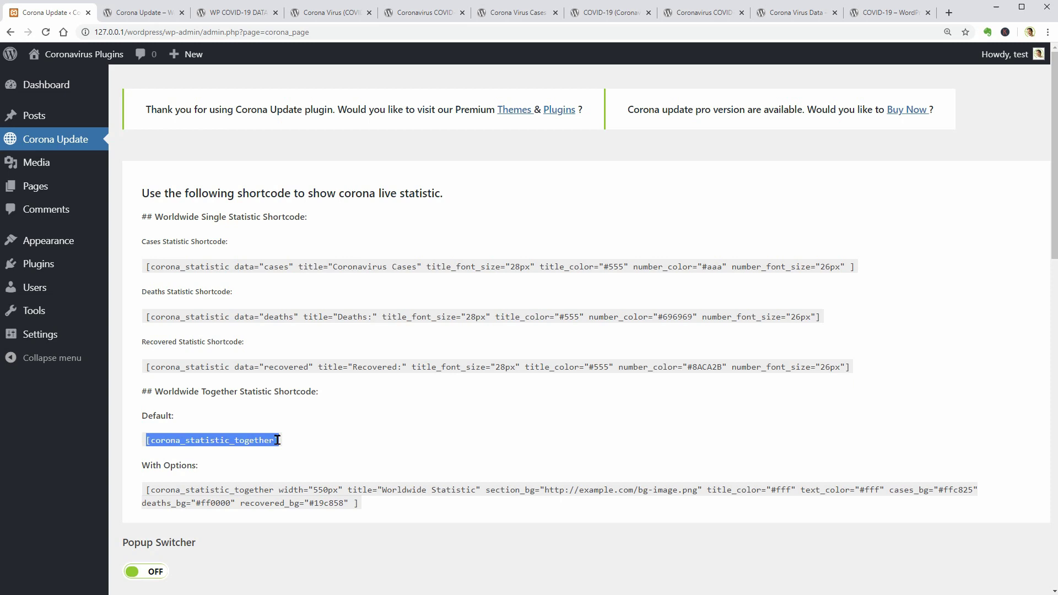
right_click(248, 441)
left_click(277, 450)
Step: Open All Posts in a new tab and start editing the 'Hello world!' post
mouse_move(82, 116)
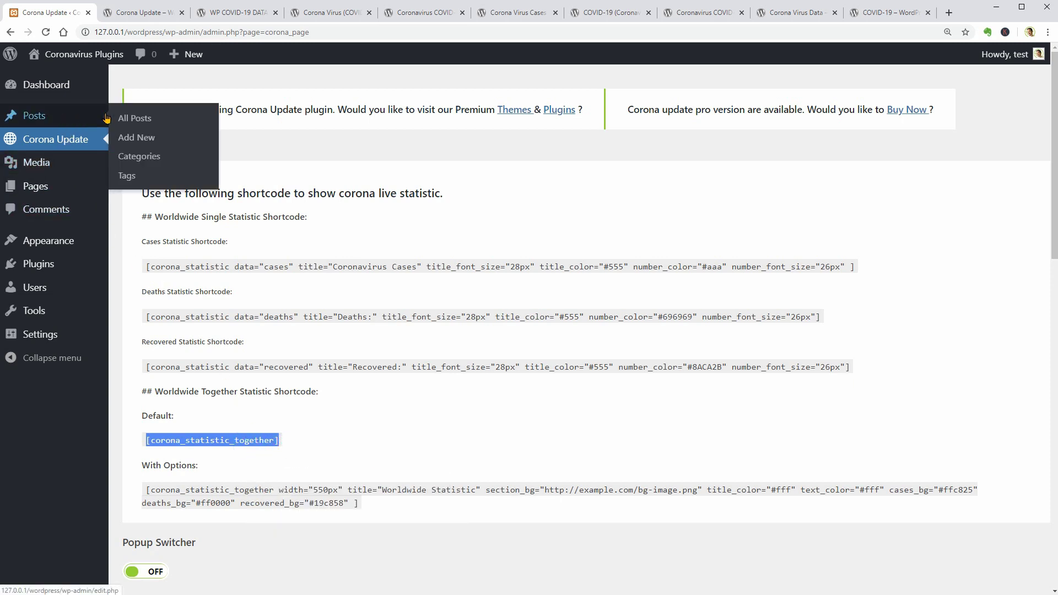
right_click(124, 117)
left_click(168, 125)
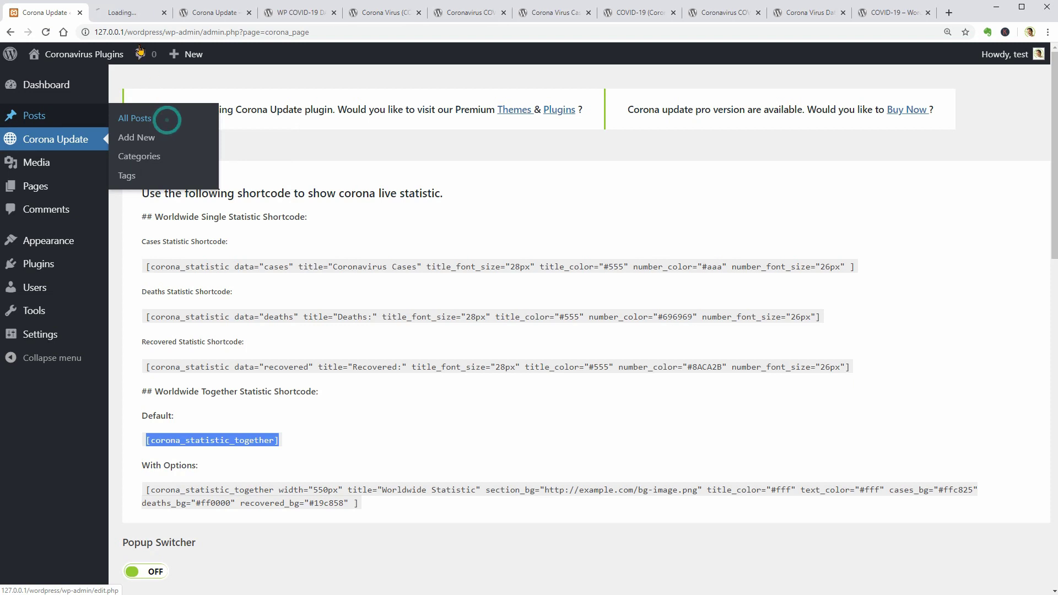
left_click(136, 15)
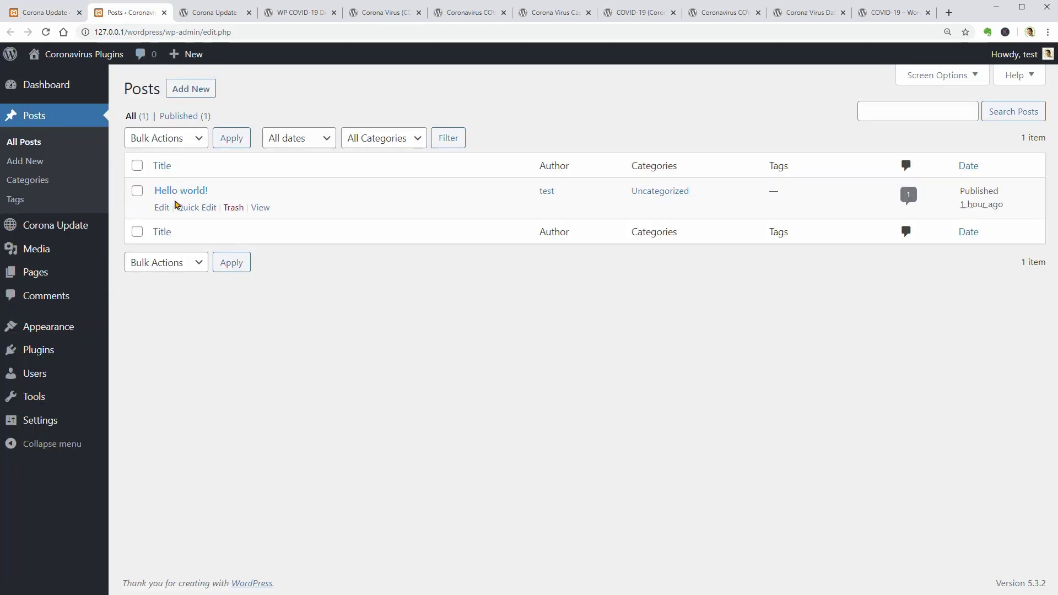
left_click(164, 209)
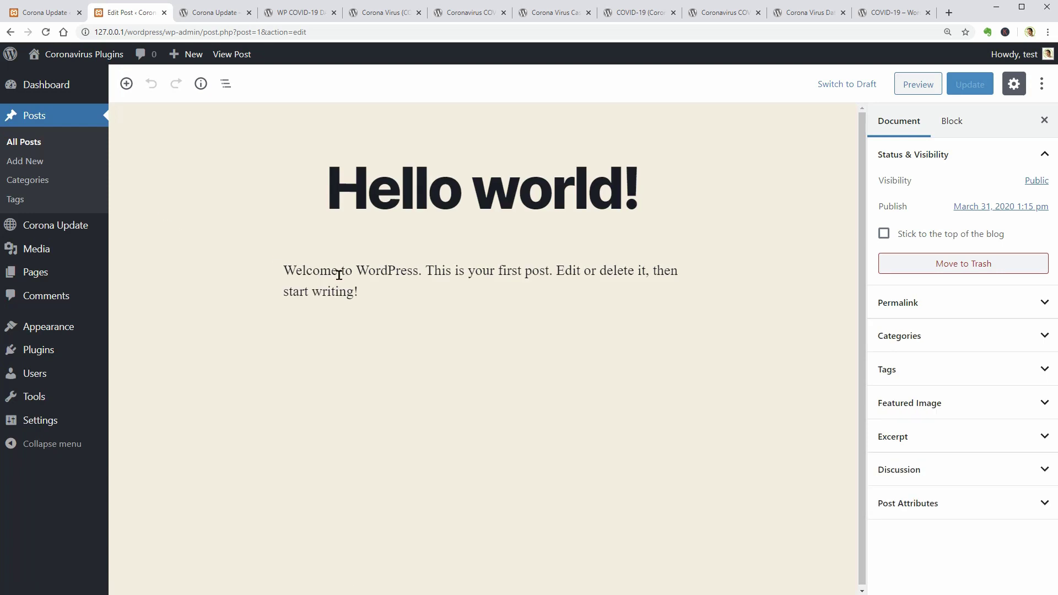
Step: Remove the welcome paragraph and retitle the post 'Coronavirus Data'
left_click(339, 275)
left_click(444, 247)
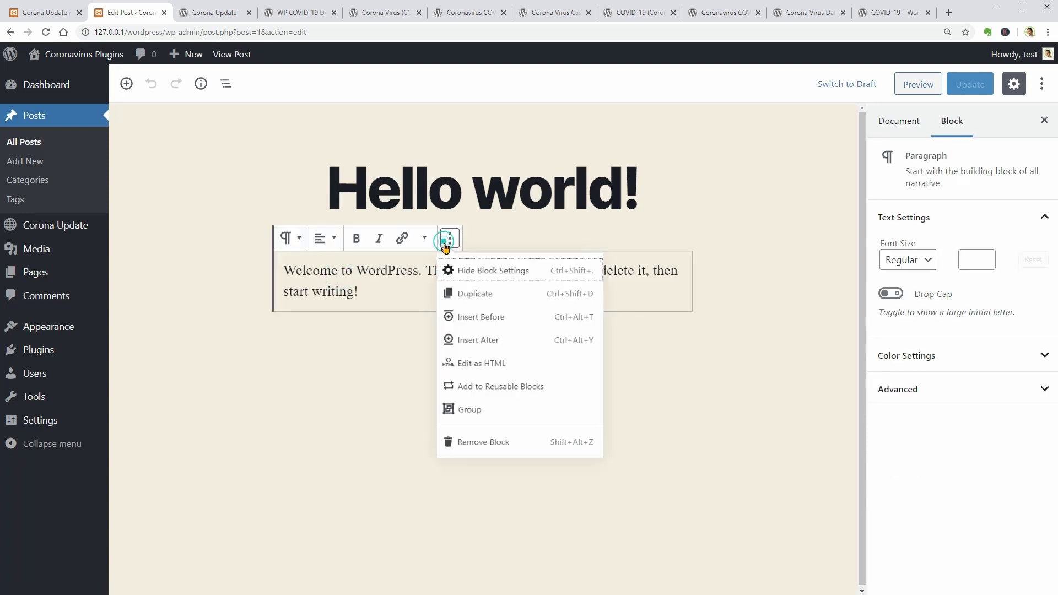
left_click(494, 455)
left_click(466, 182)
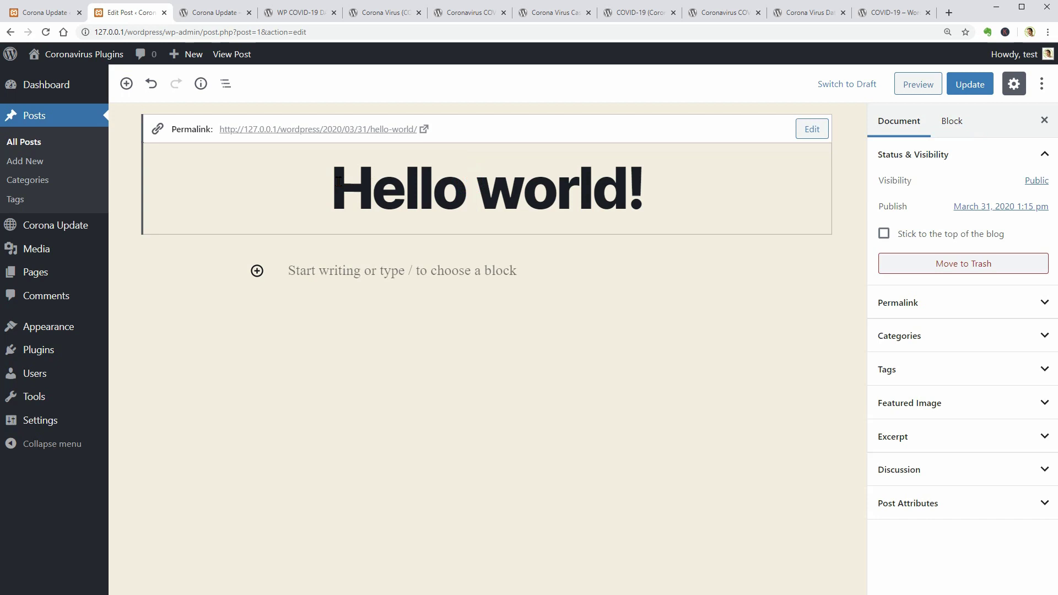
left_click_drag(337, 185, 710, 195)
type("Coronavirus Data")
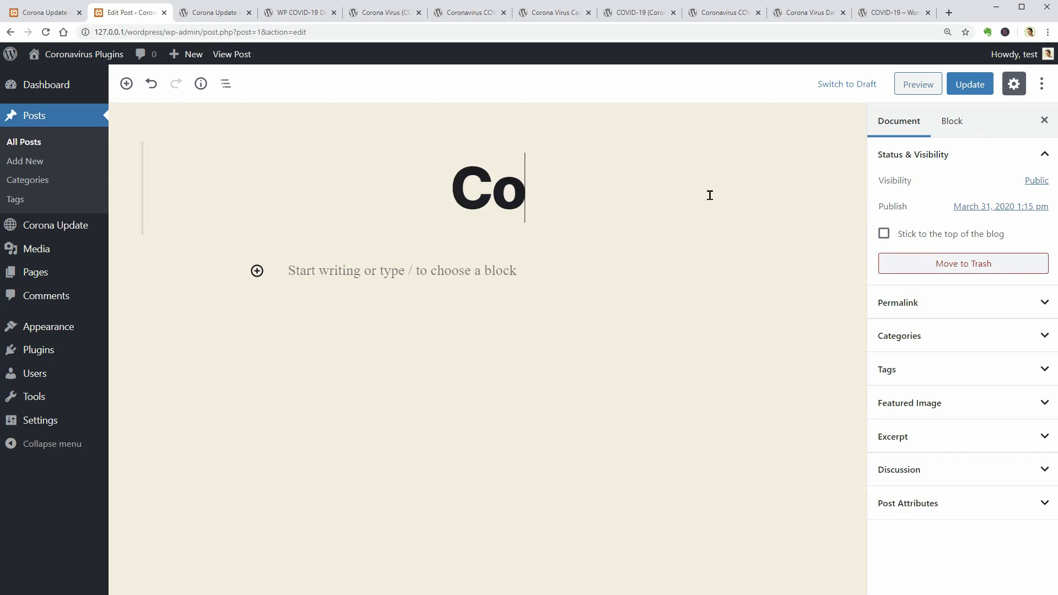
Step: Insert a Shortcode block and paste [corona_statistic_together] into it
left_click(298, 275)
left_click(257, 271)
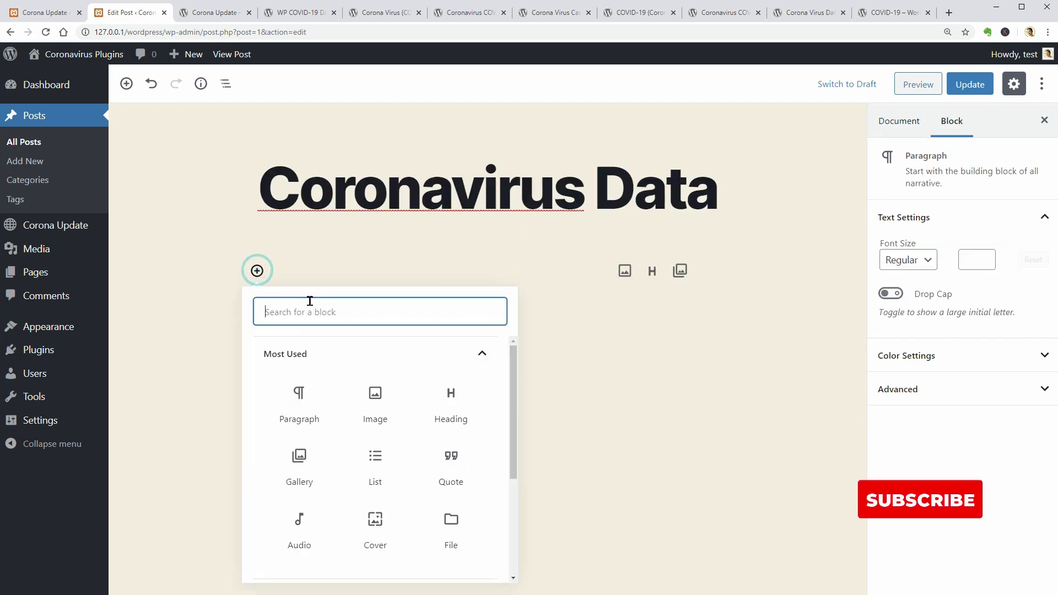
type("short")
left_click(311, 397)
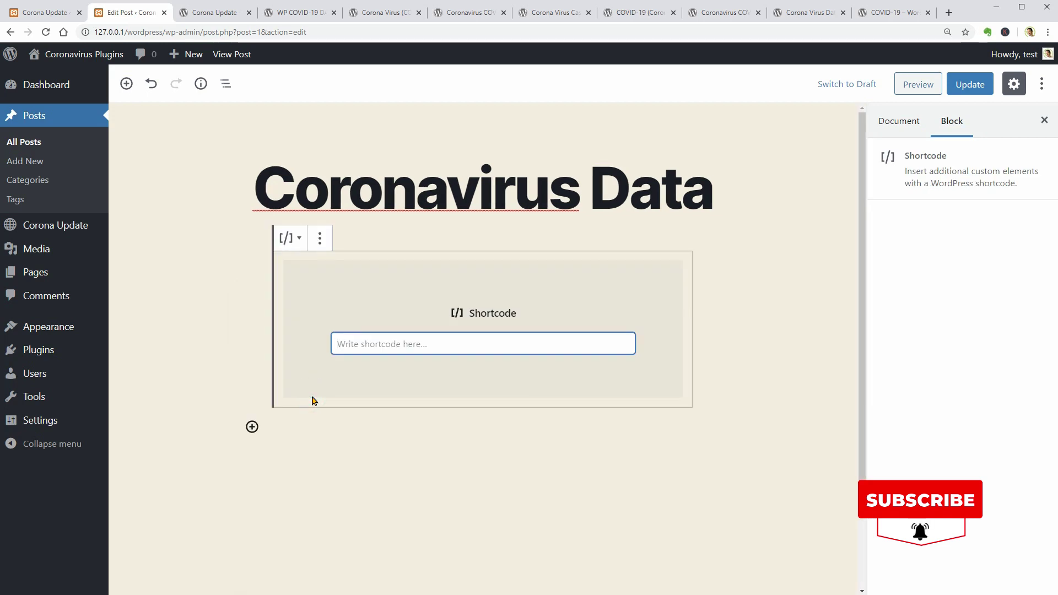
right_click(388, 347)
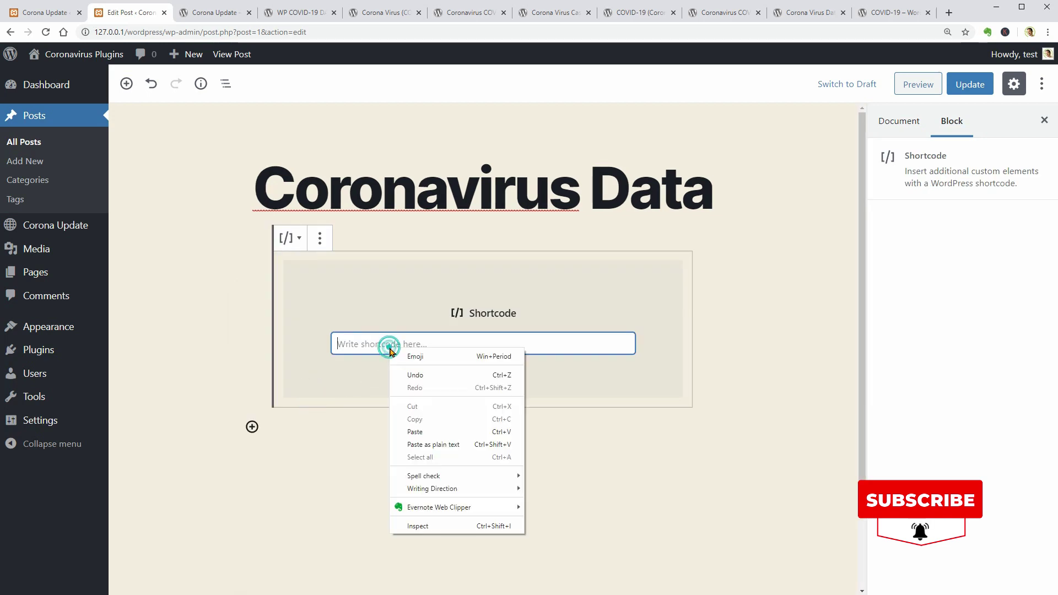
left_click(444, 428)
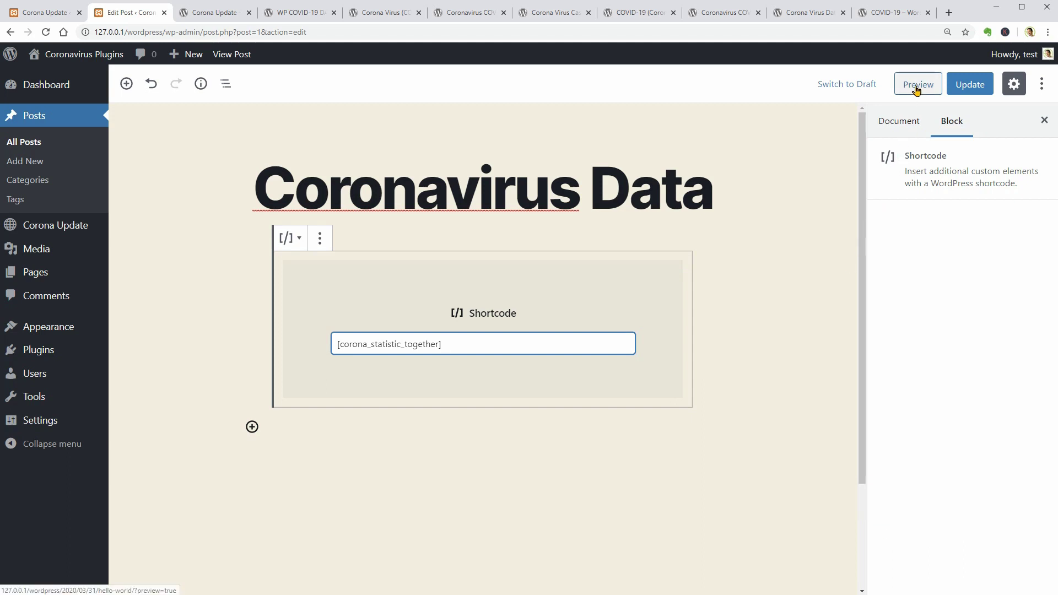
Step: Update the post and inspect the Coronavirus Cases figure 804073 in the preview
left_click(959, 87)
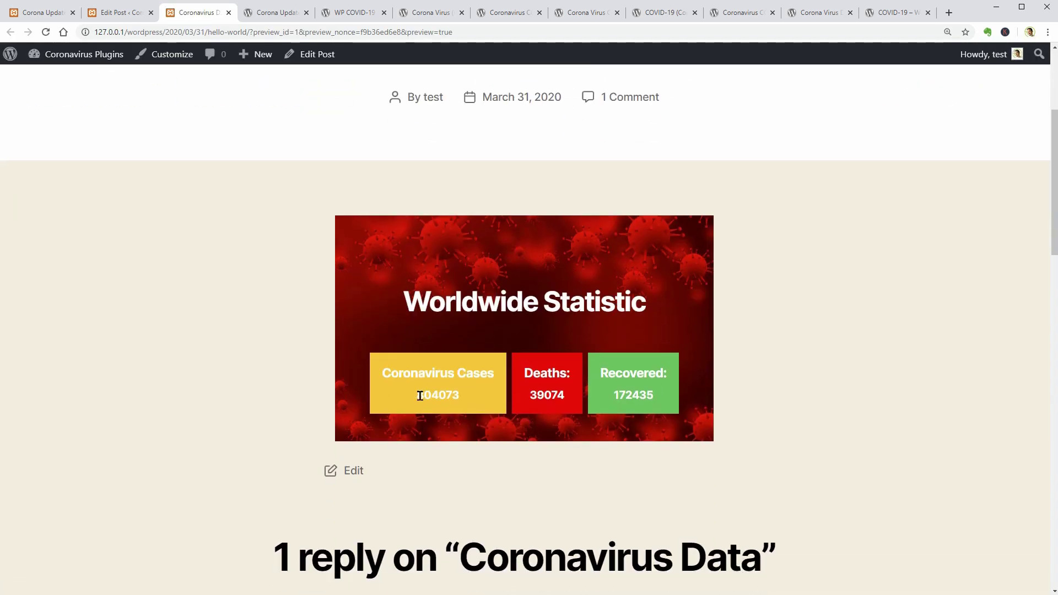
left_click_drag(420, 395, 465, 397)
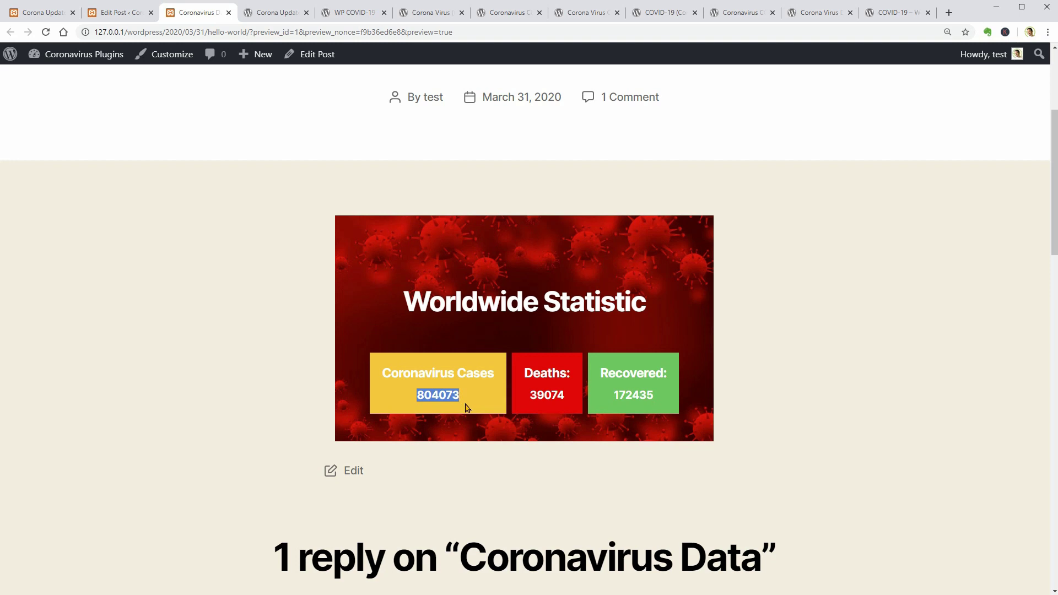
left_click(466, 407)
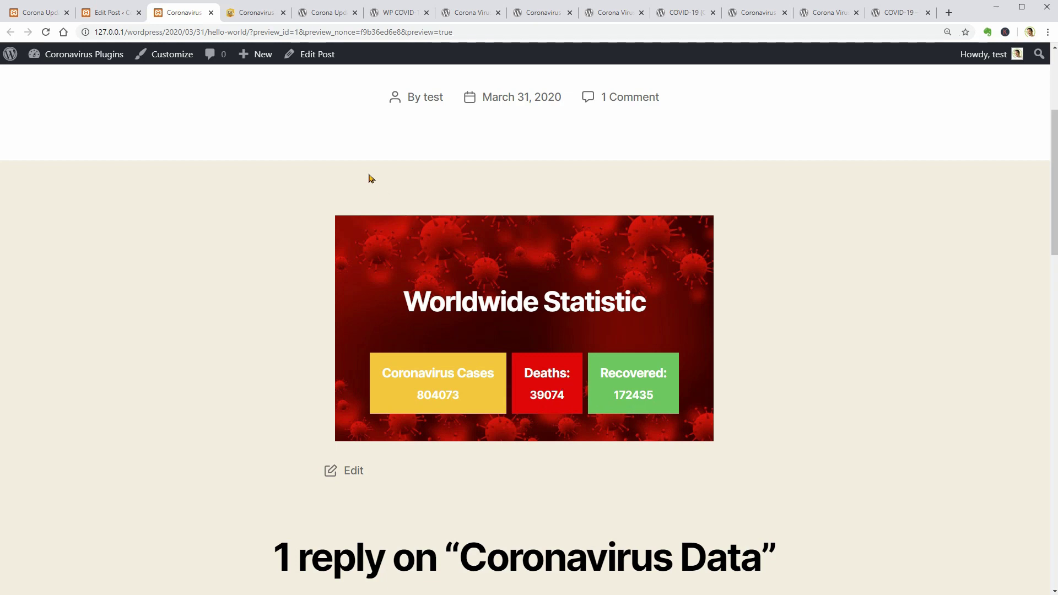
Step: Compare the preview figures against the Johns Hopkins dashboard, then review the preview again
left_click(261, 17)
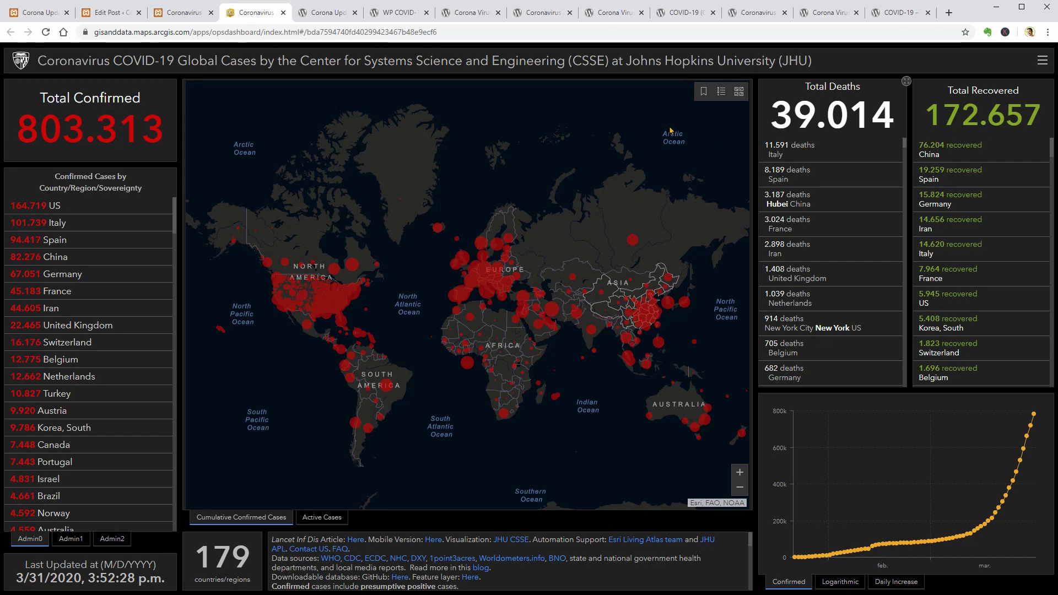
left_click(189, 15)
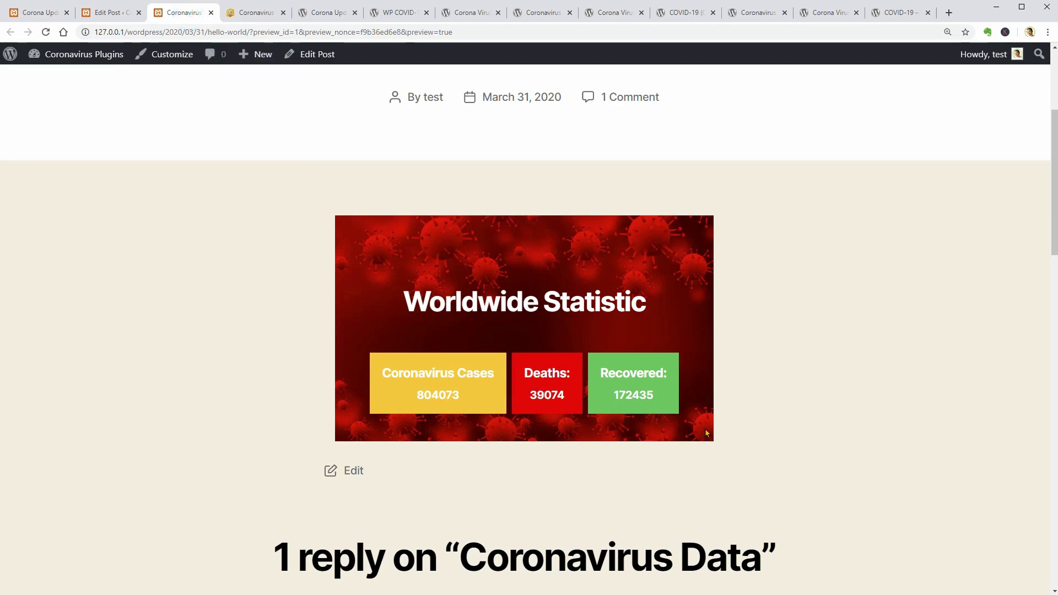
scroll(705, 430, "down", 1)
scroll(705, 435, "up", 4)
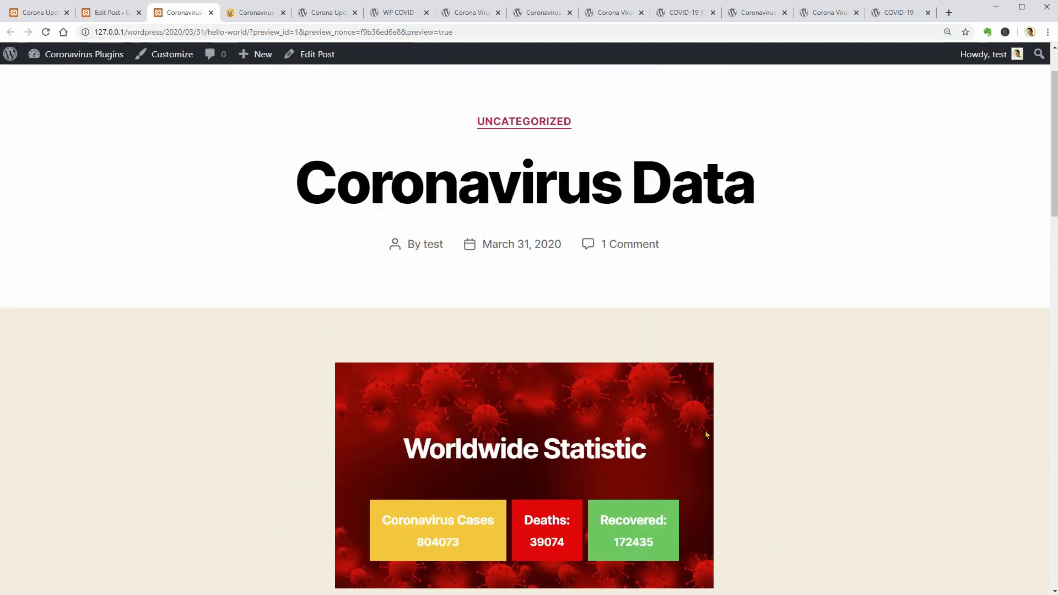
scroll(706, 435, "up", 1)
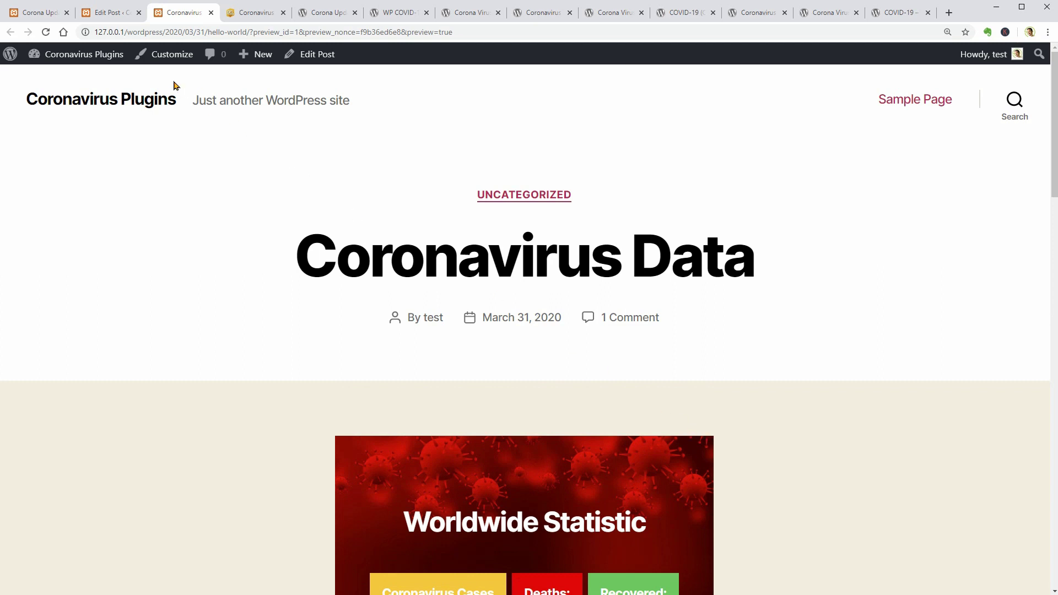
Step: Search the block inserter for 'cov' and 'coro', then clear it and switch to the Corona Update settings tab
left_click(130, 18)
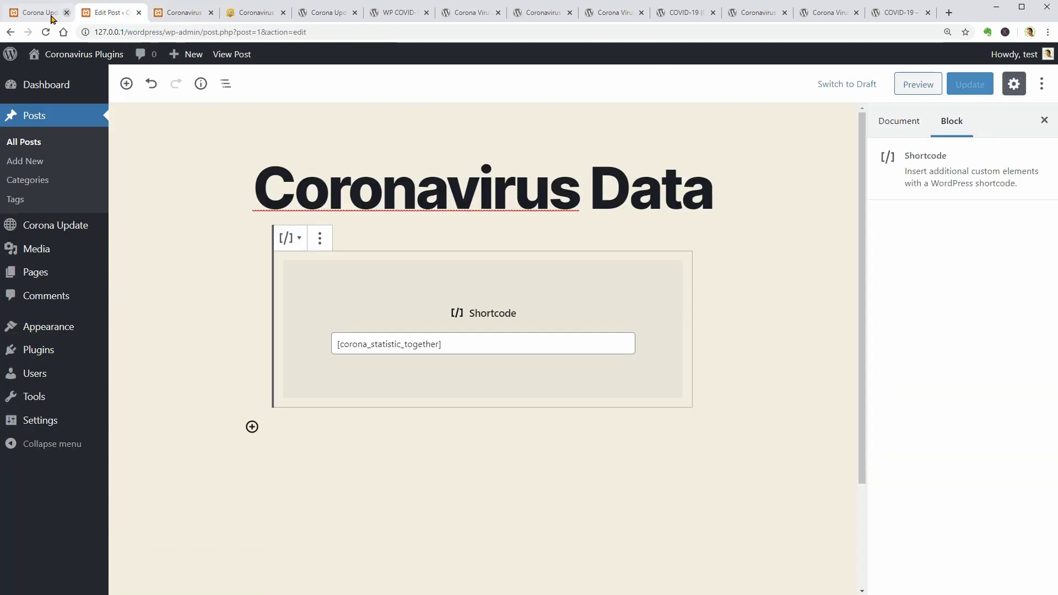
left_click(126, 83)
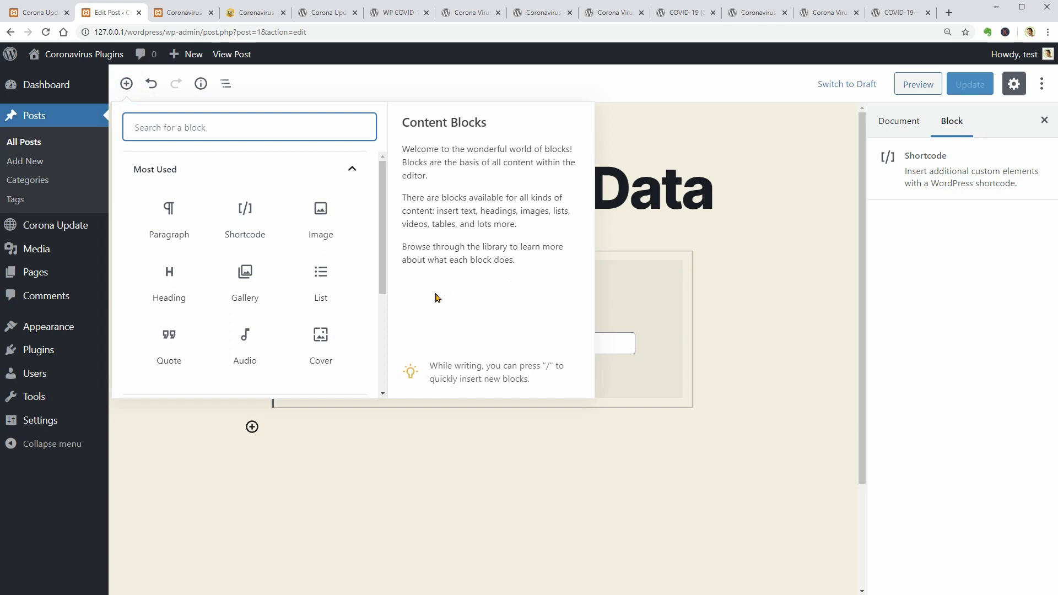
type("cov")
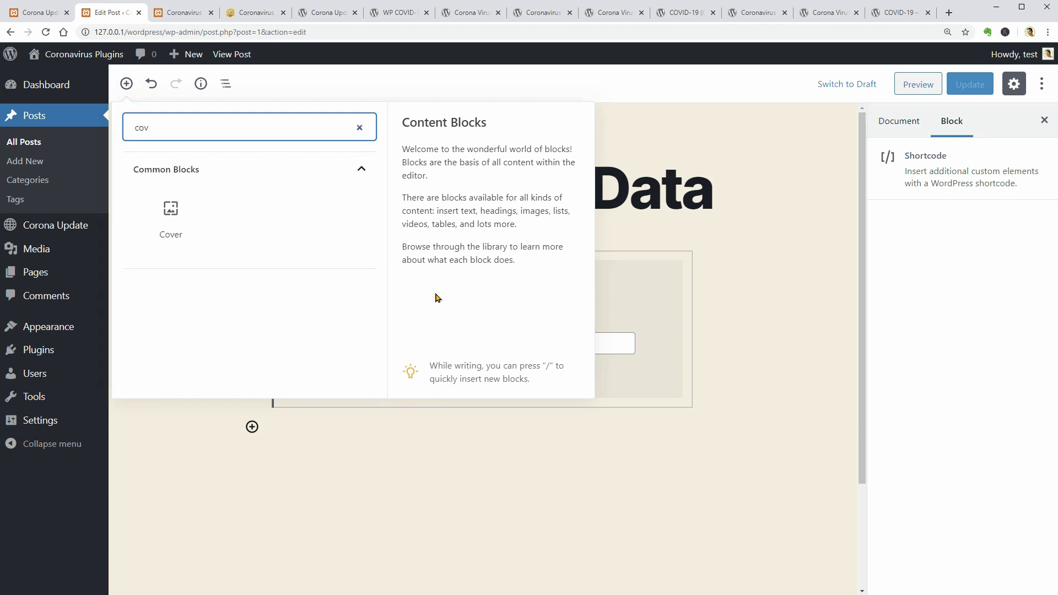
key("BackSpace")
type("oro")
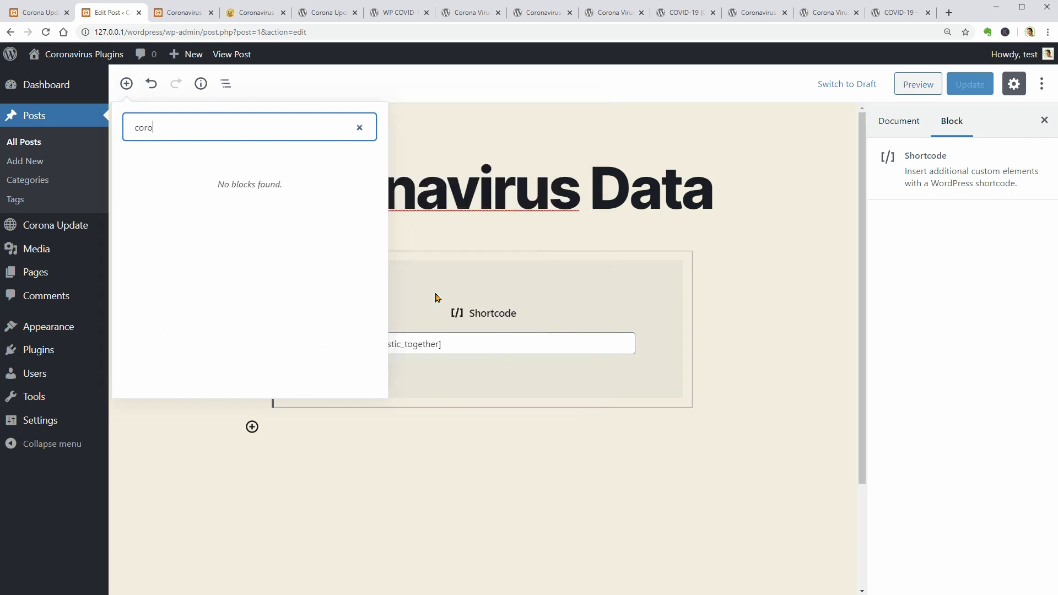
left_click(359, 128)
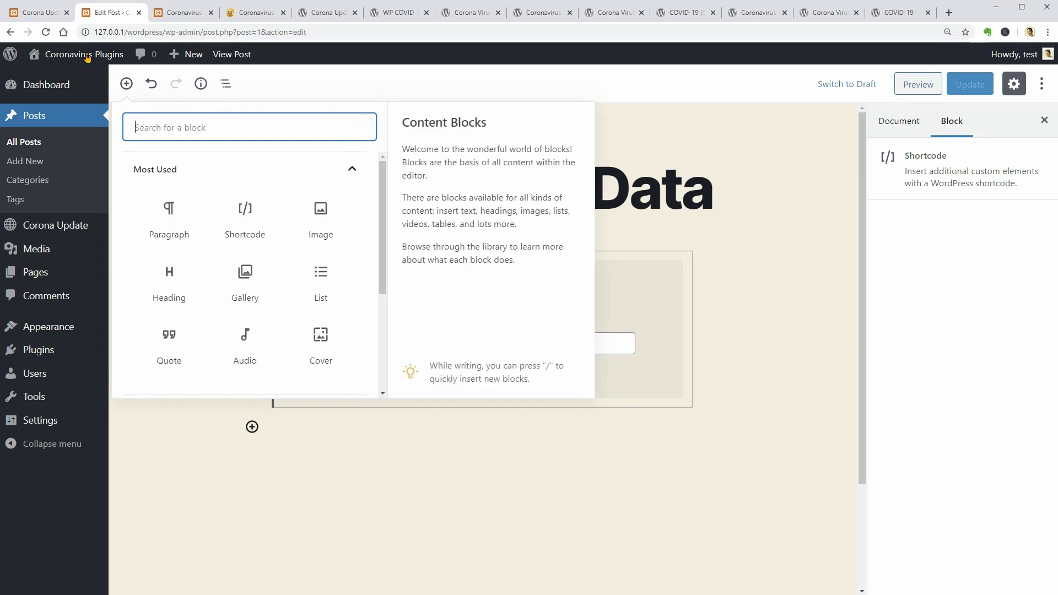
left_click(40, 15)
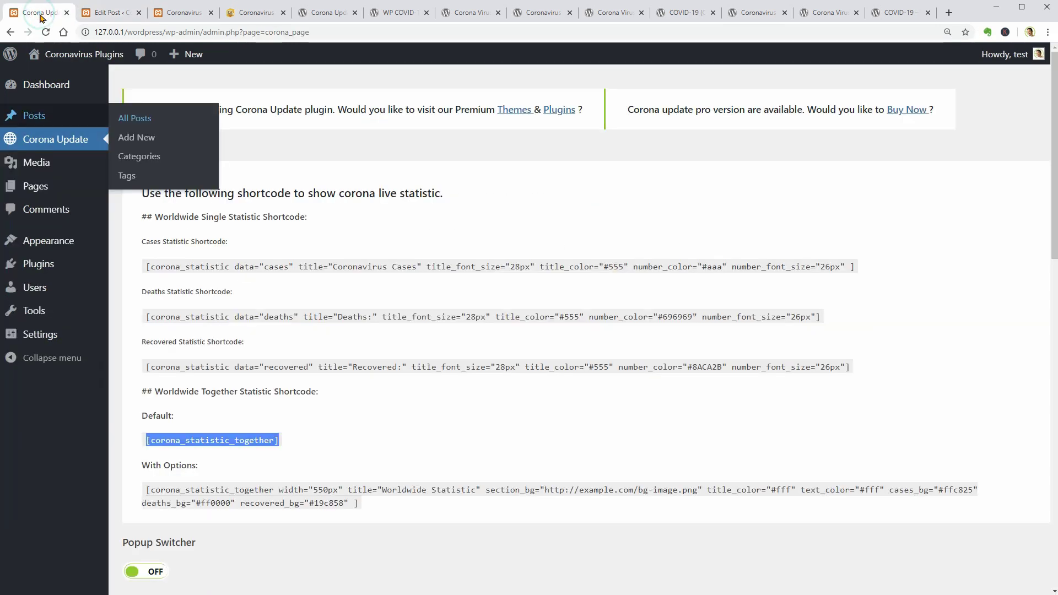
Step: Copy the Cases statistic shortcode from the Corona Update settings page
left_click(366, 411)
left_click_drag(147, 264, 858, 276)
right_click(836, 272)
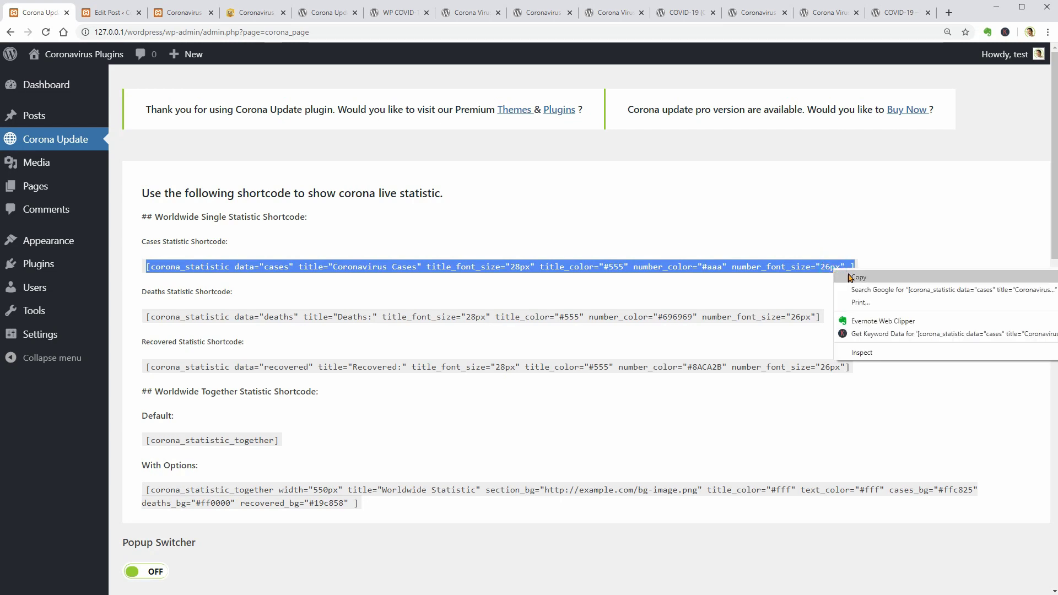
left_click(855, 280)
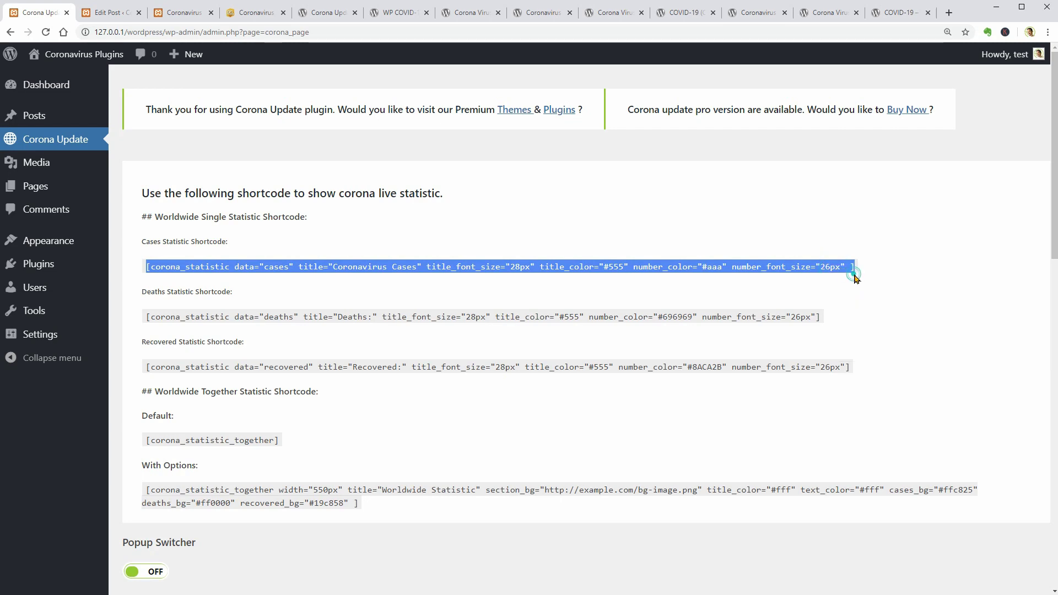
Step: Replace the Shortcode block's text with the copied Cases shortcode
left_click(113, 13)
left_click(543, 444)
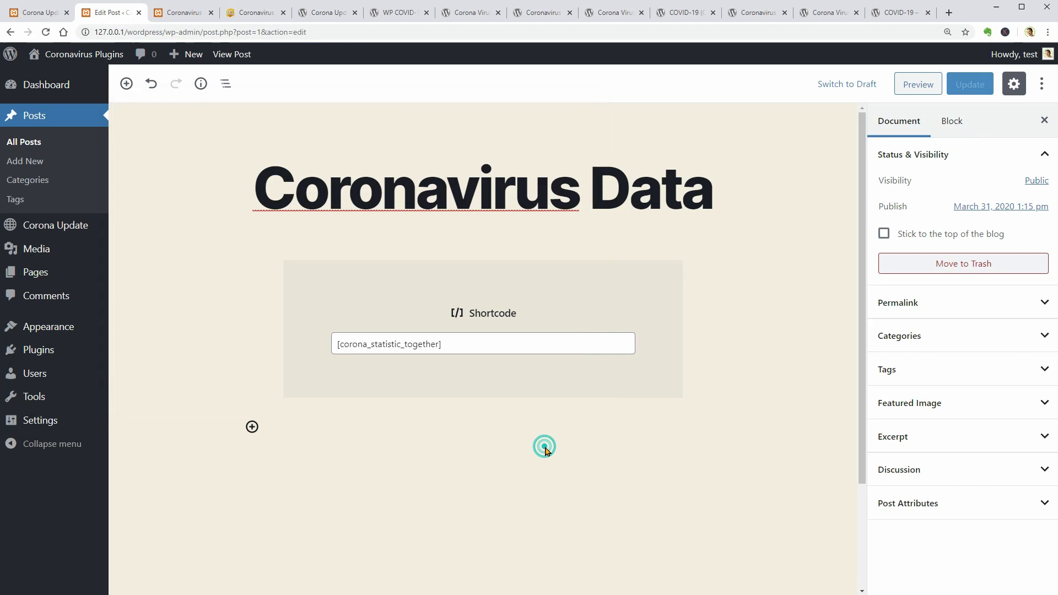
left_click_drag(457, 343, 354, 364)
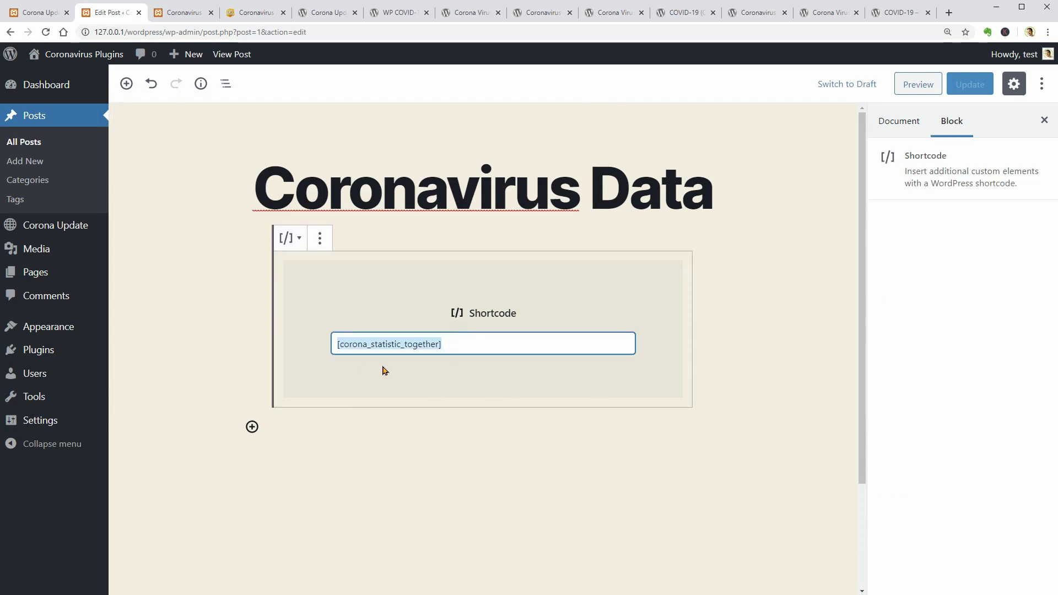
right_click(382, 346)
left_click(424, 393)
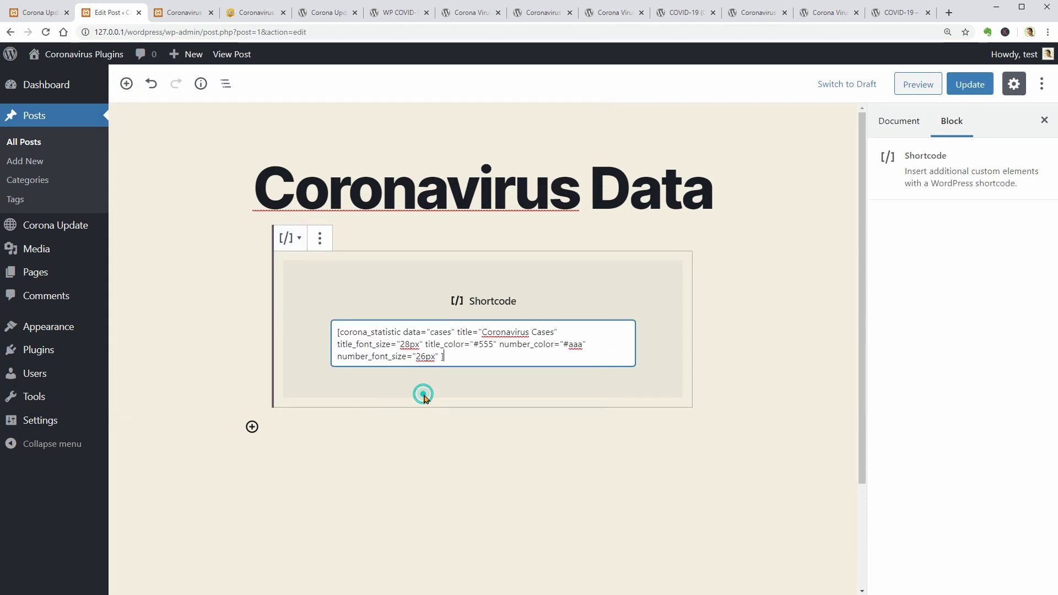
Step: Update the post and reload the preview to show the Cases statistic
left_click(963, 89)
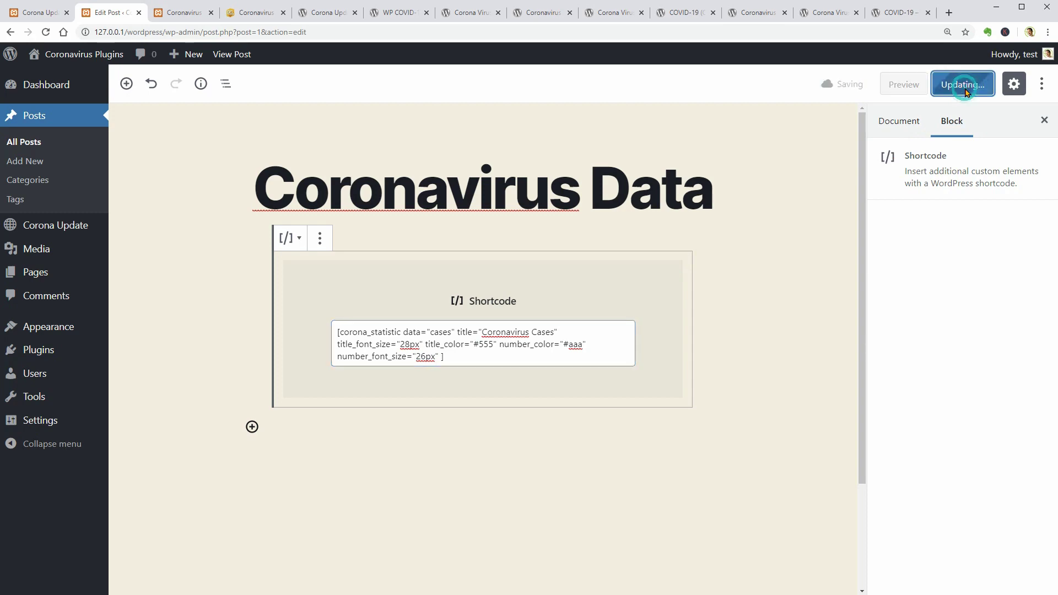
left_click(183, 16)
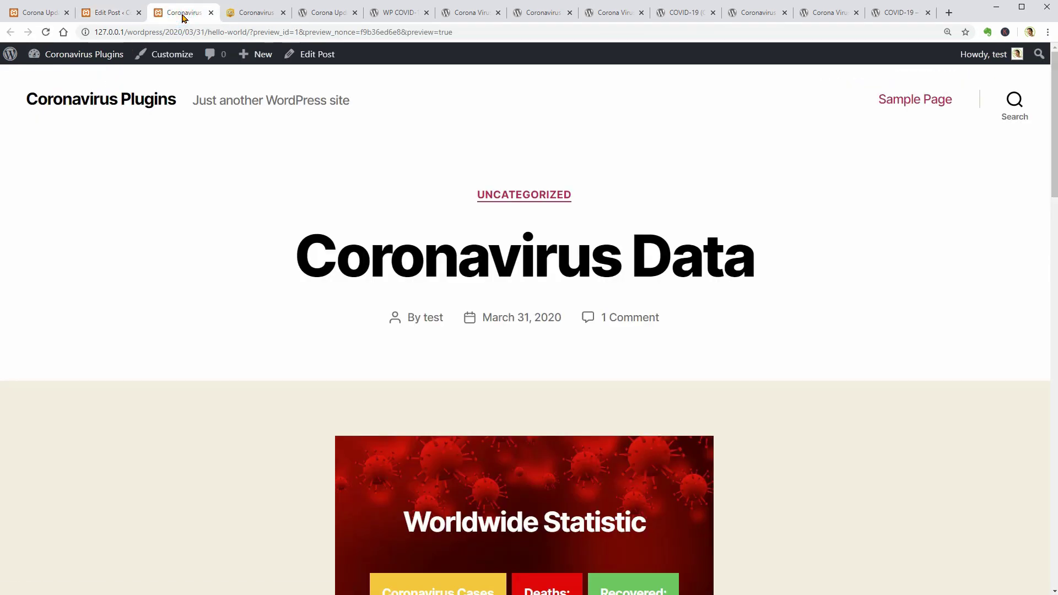
scroll(735, 395, "down", 2)
scroll(735, 395, "down", 1)
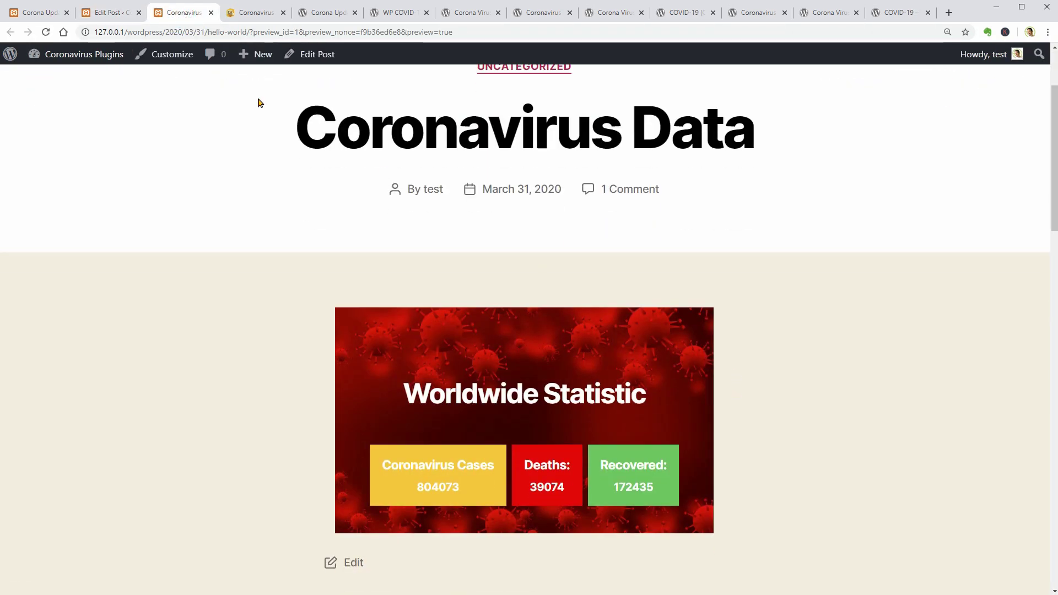
left_click(46, 32)
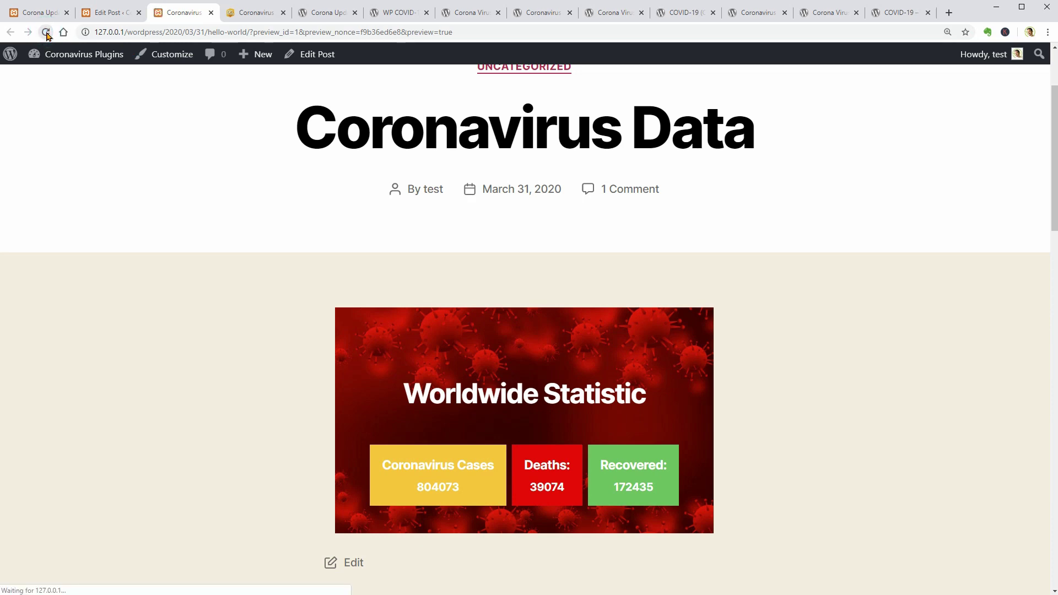
Step: Paste the Recovered shortcode into the second Shortcode block and update the post
scroll(199, 123, "down", 2)
right_click(398, 503)
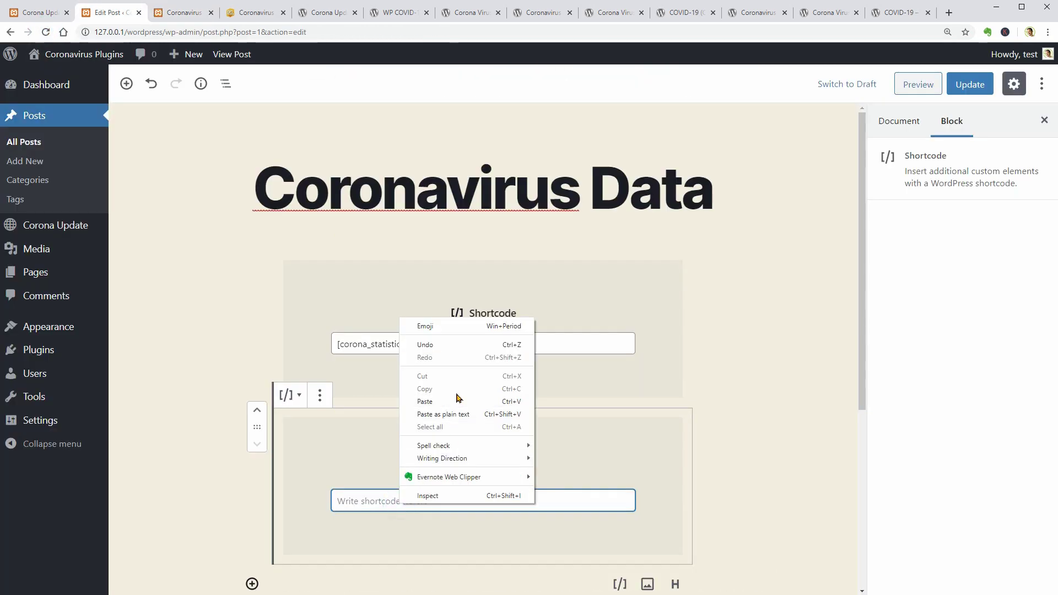
left_click(455, 402)
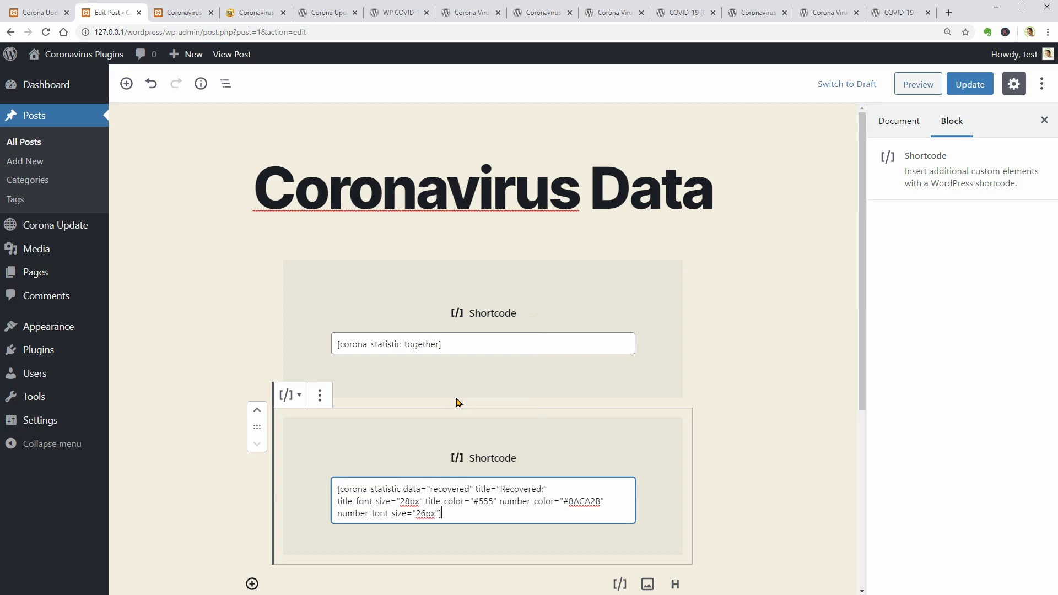
left_click(969, 84)
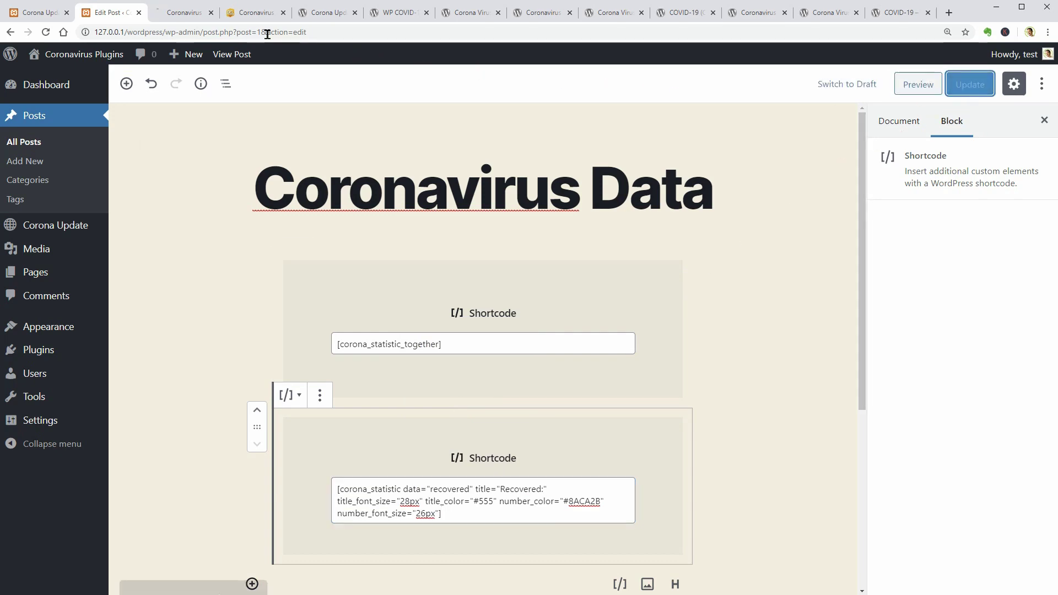
Step: Check that the preview shows the Recovered figure 172435 below the worldwide box
left_click(184, 12)
scroll(599, 377, "down", 5)
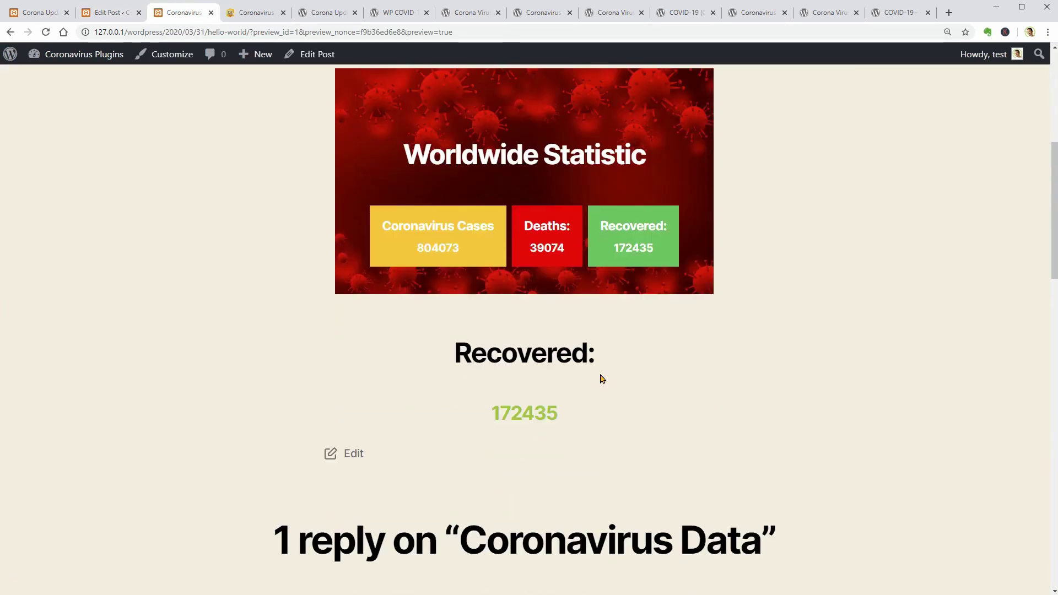
left_click_drag(495, 411, 556, 436)
left_click(555, 438)
Step: Copy the plugin name 'WP COVID-19 DATA' from its WordPress.org directory page
left_click(211, 12)
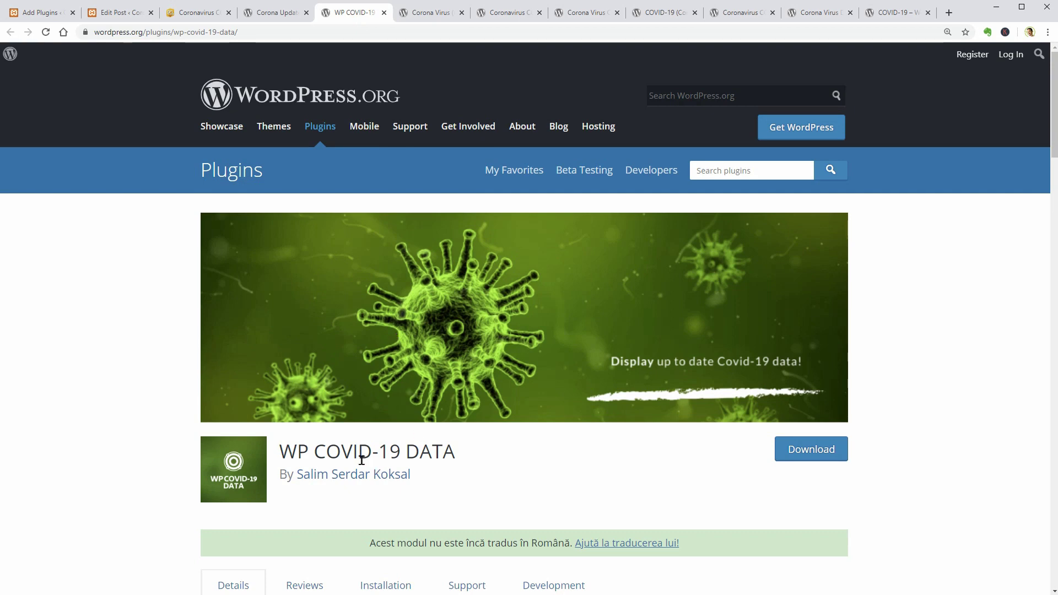
left_click_drag(282, 452, 451, 456)
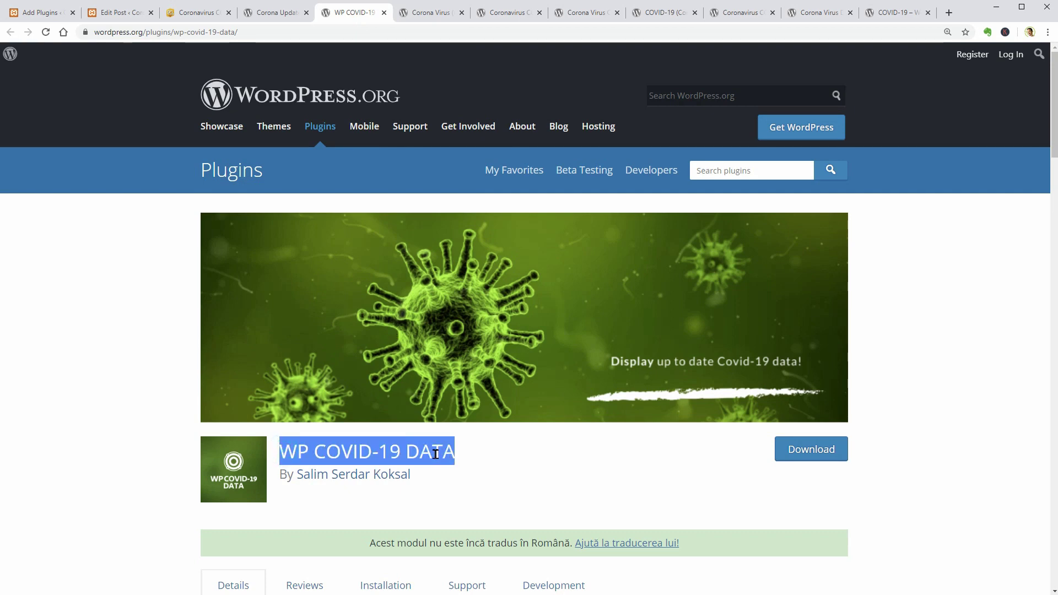
right_click(435, 454)
left_click(462, 465)
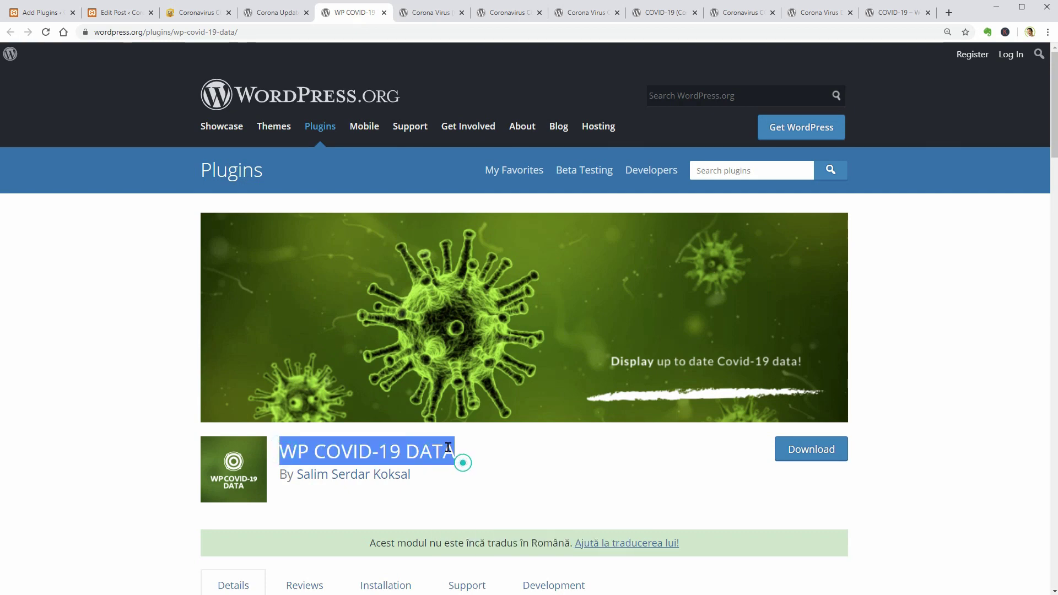
Step: Search Add Plugins for 'WP COVID-19 DATA' and install it
left_click(47, 14)
left_click(868, 131)
right_click(865, 132)
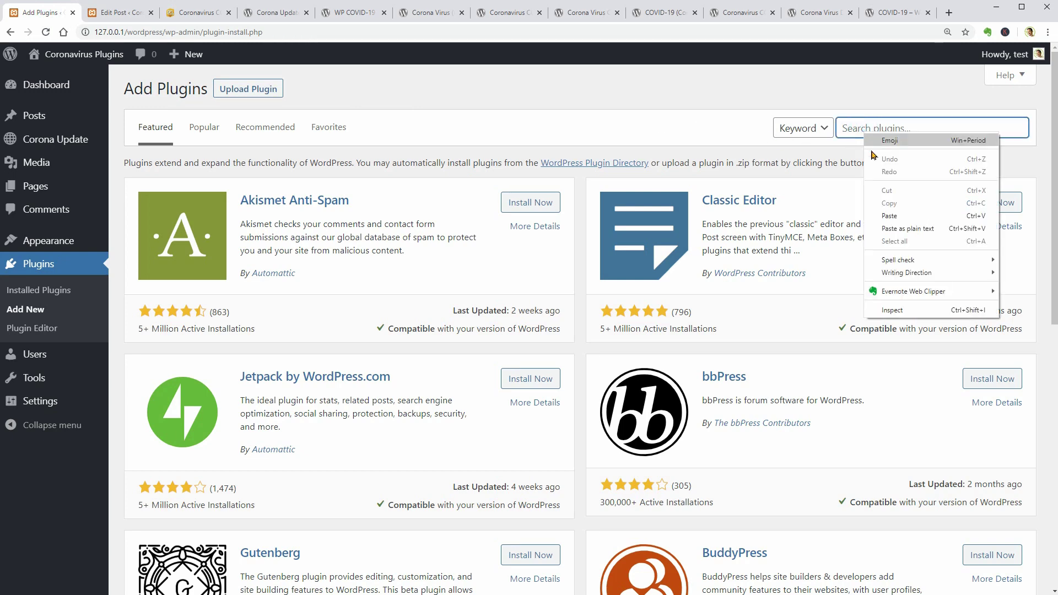
left_click(897, 215)
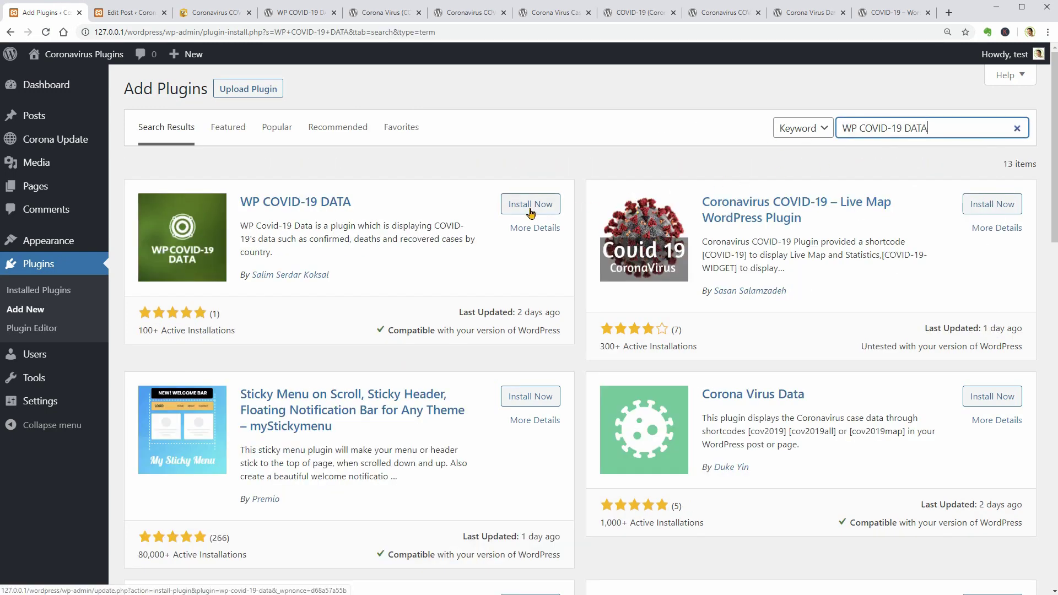
left_click(531, 211)
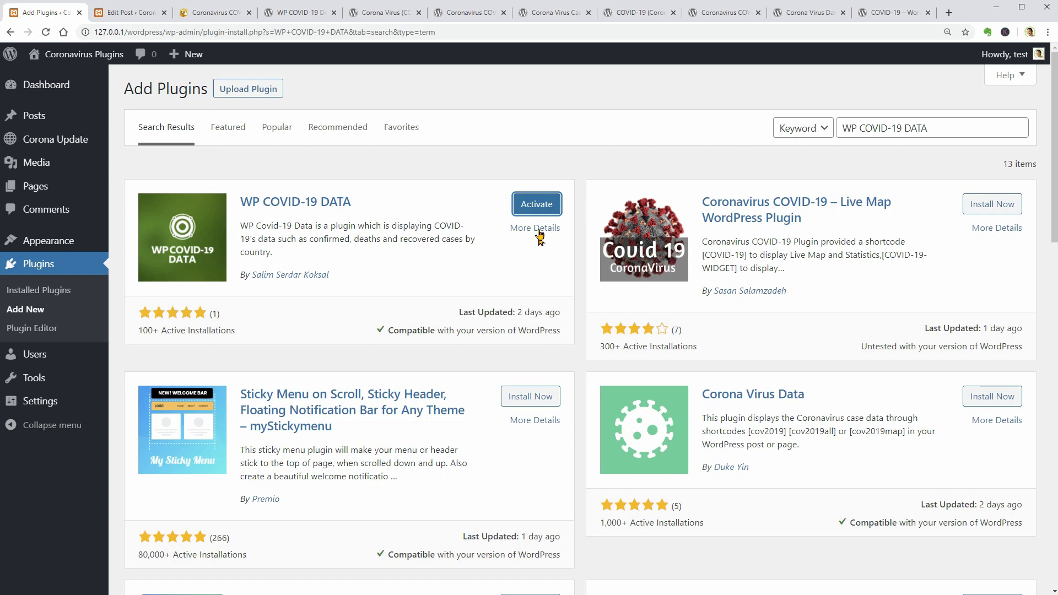
Step: Activate WP COVID-19 DATA, then deactivate and delete the Corona Update plugin
left_click(536, 204)
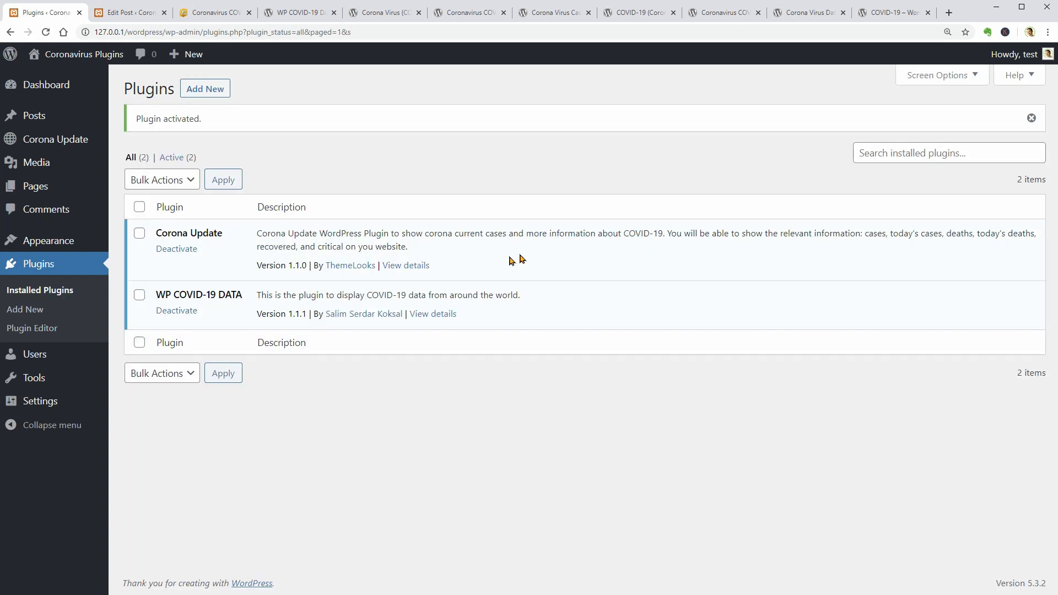
left_click(180, 249)
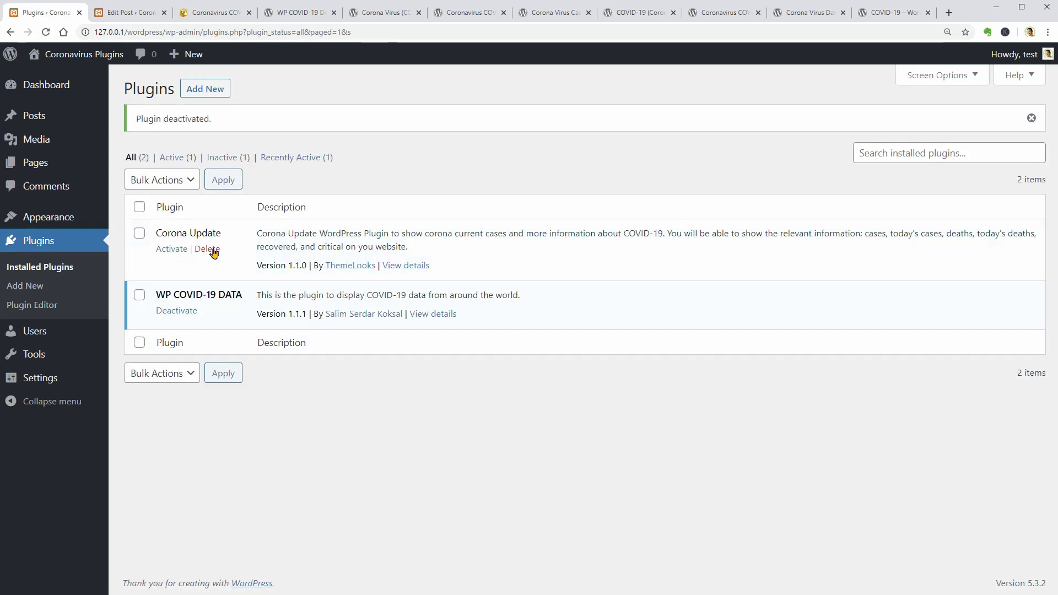
left_click(209, 249)
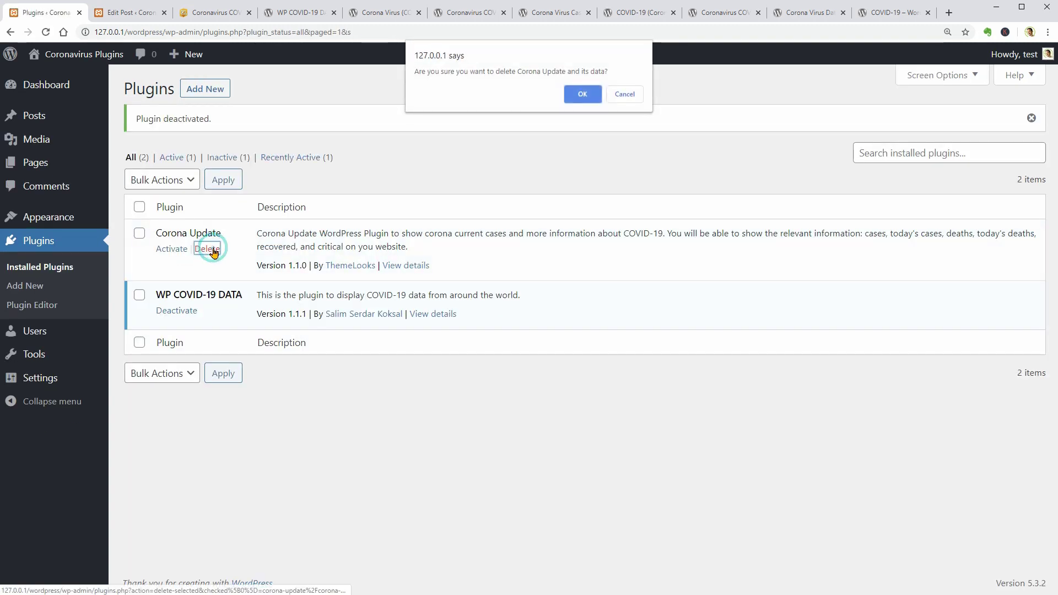
left_click(582, 95)
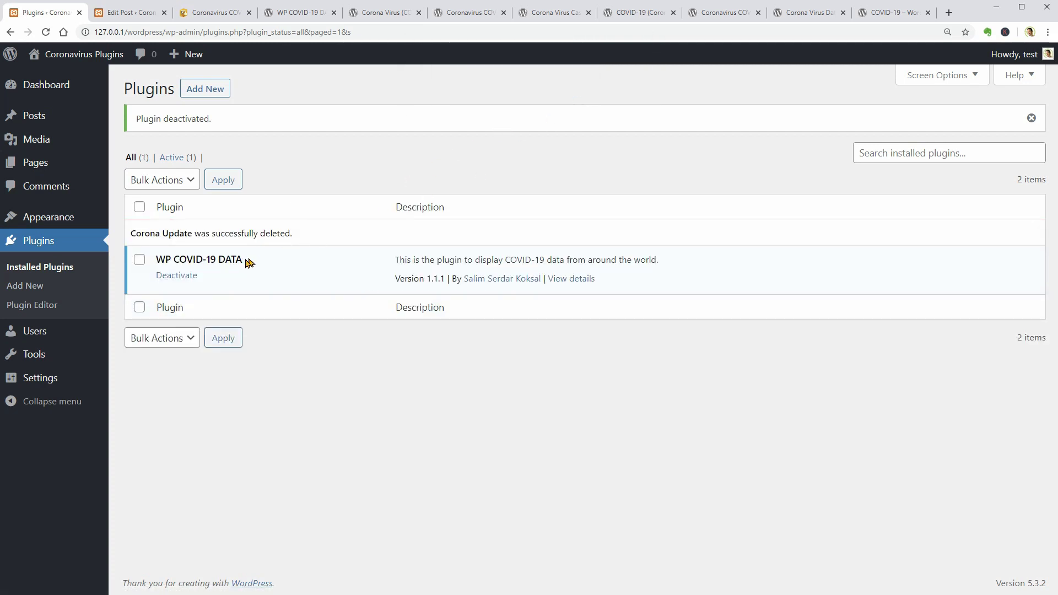
mouse_move(73, 377)
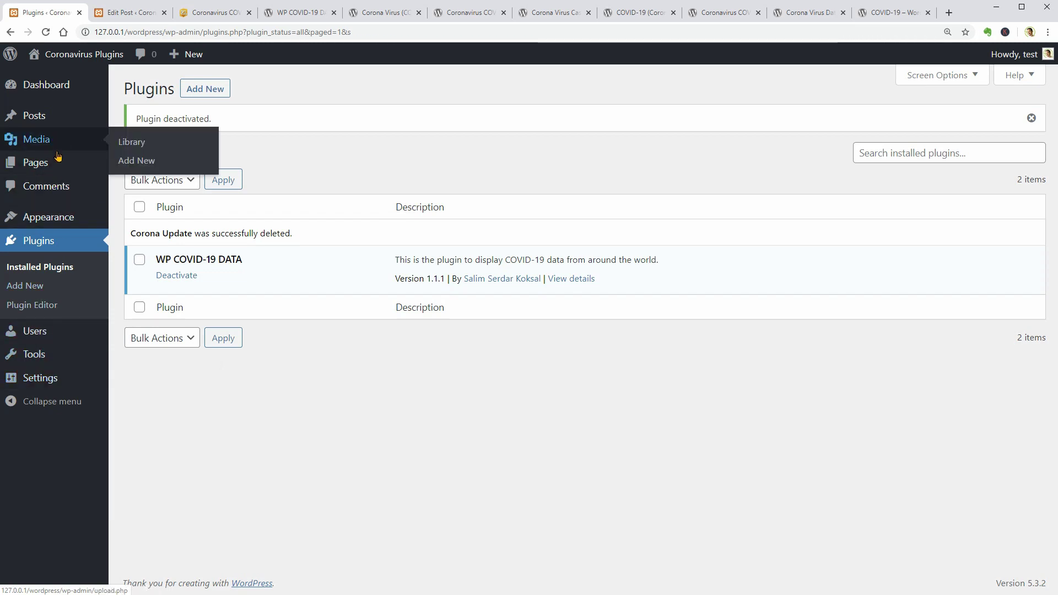
Step: Copy the [display_covid_19_data] shortcode from the WP COVID-19 DATA plugin page
left_click(296, 11)
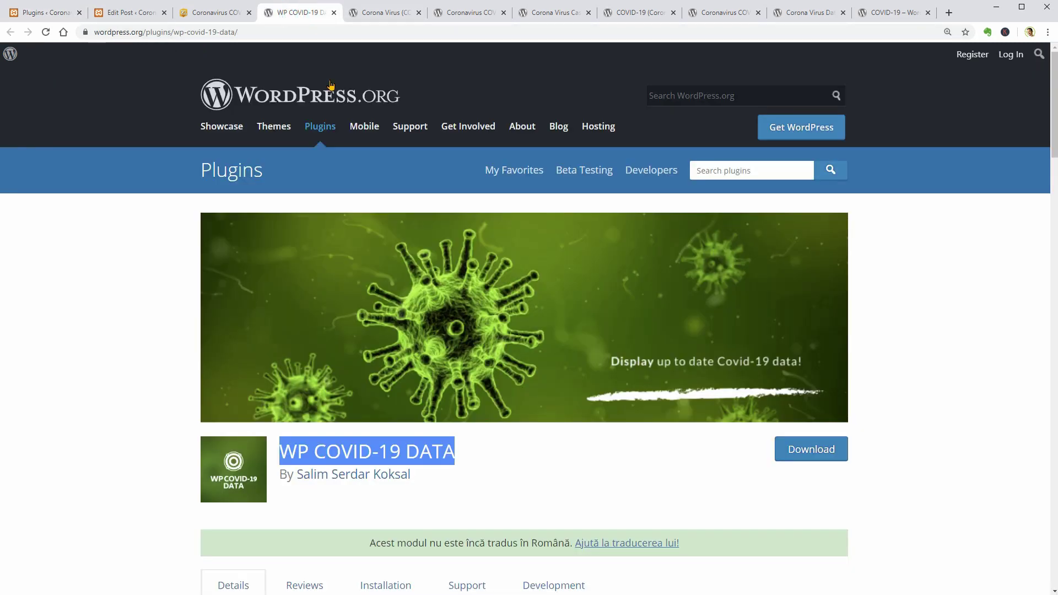
scroll(608, 430, "down", 3)
scroll(609, 430, "down", 5)
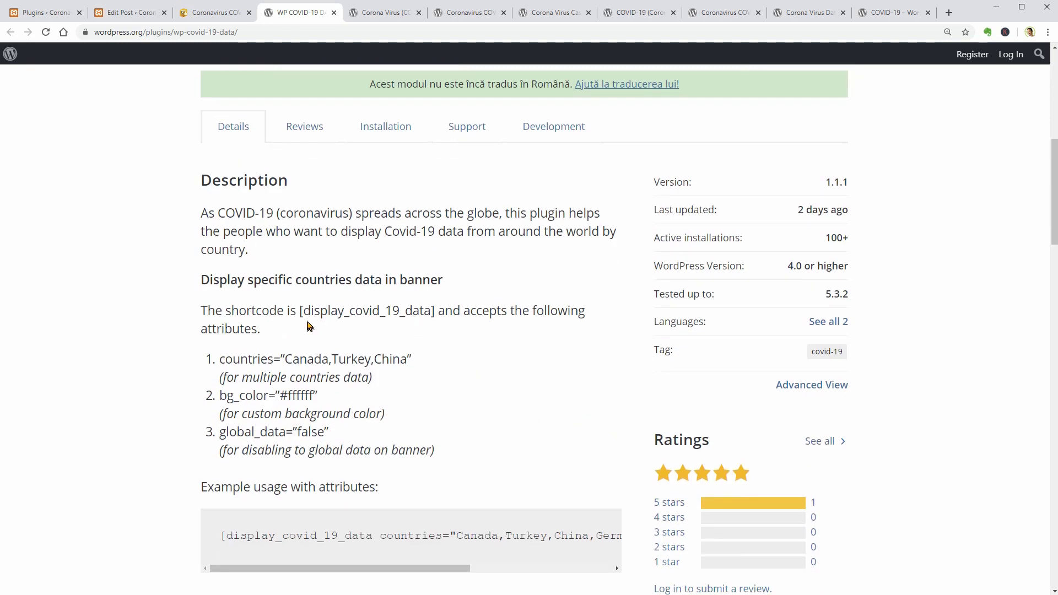
left_click_drag(299, 312, 434, 316)
right_click(397, 313)
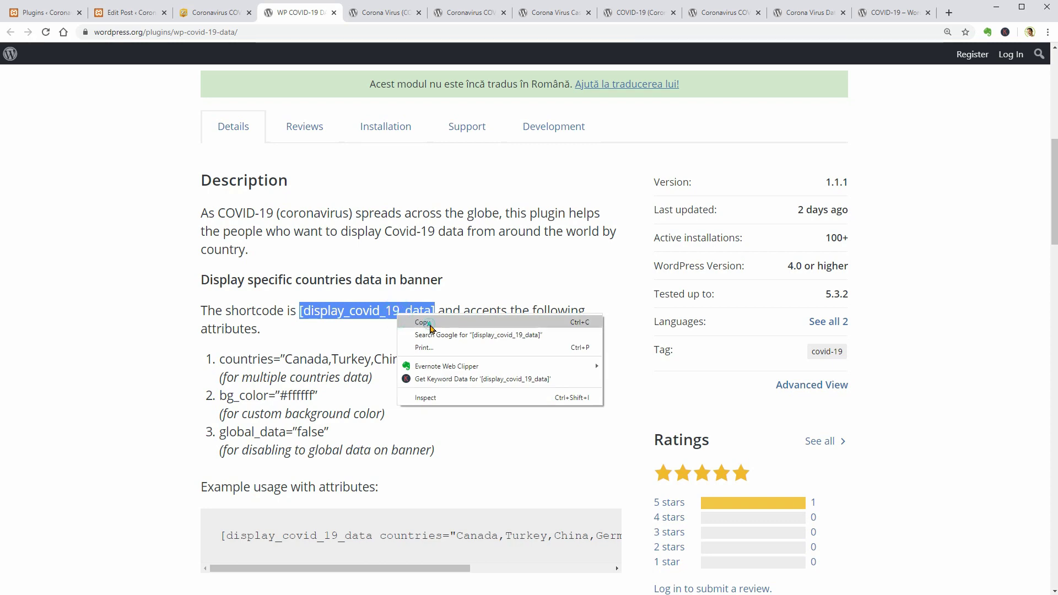
left_click(405, 326)
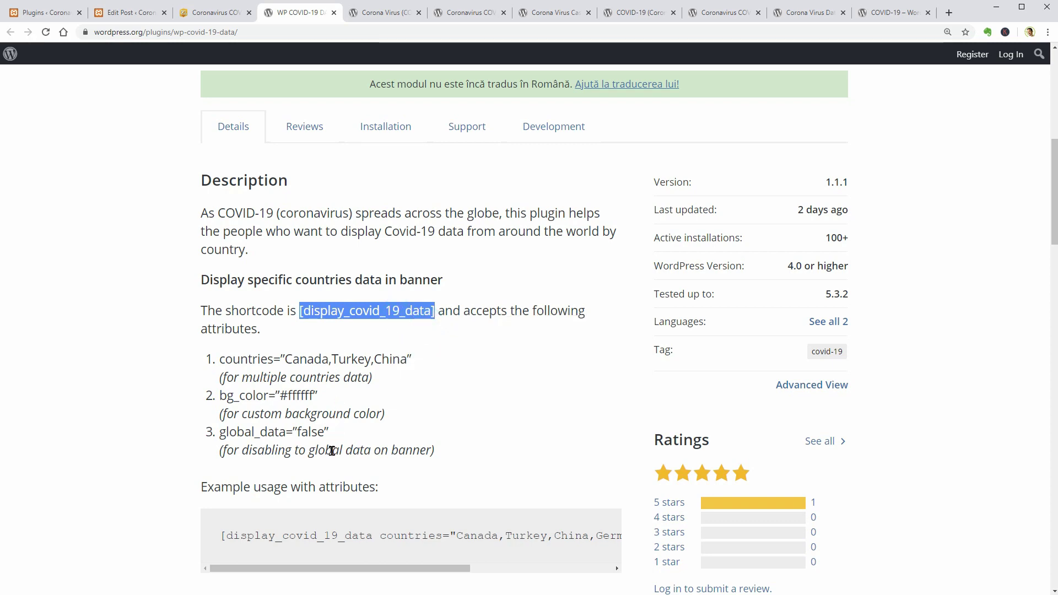
Step: Copy the [display_covid_19_global_data bg_color="#000000"] example shortcode further down the page
scroll(333, 451, "down", 2)
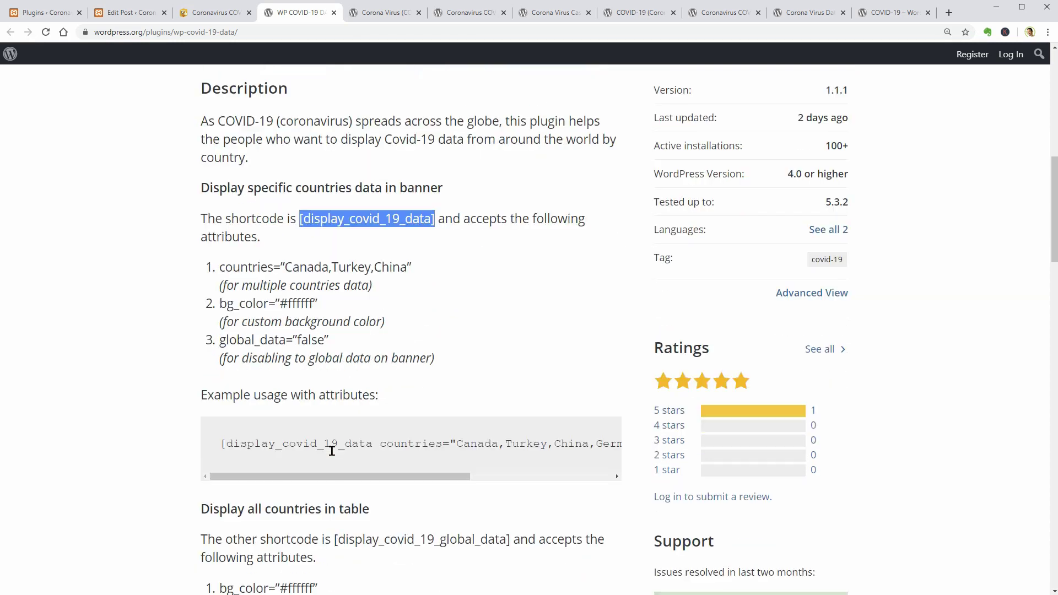
left_click_drag(359, 442, 501, 442)
scroll(298, 379, "down", 4)
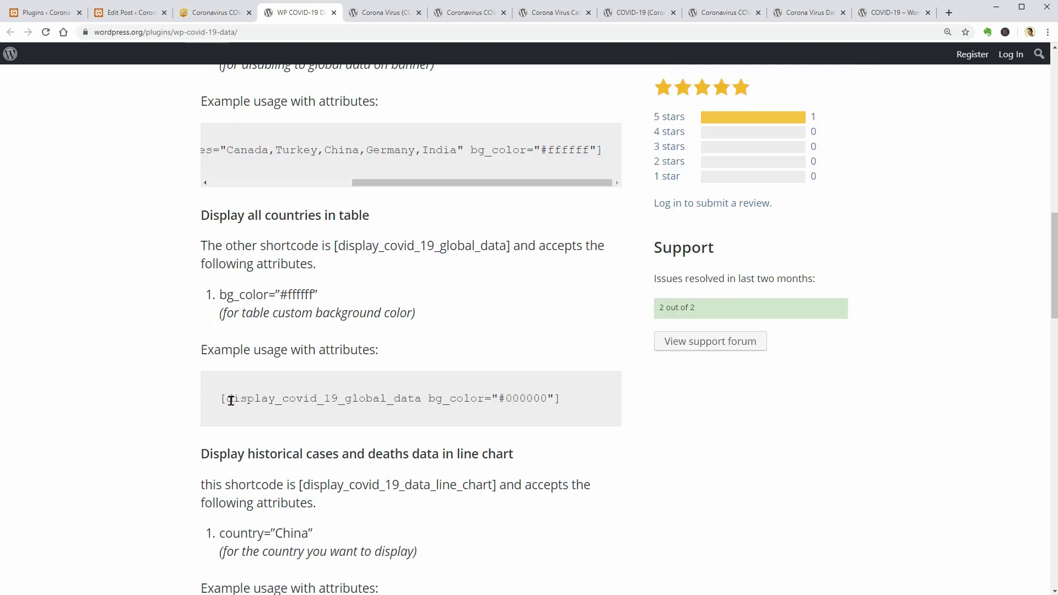
left_click_drag(223, 400, 324, 401)
left_click(324, 401)
left_click_drag(219, 401, 563, 413)
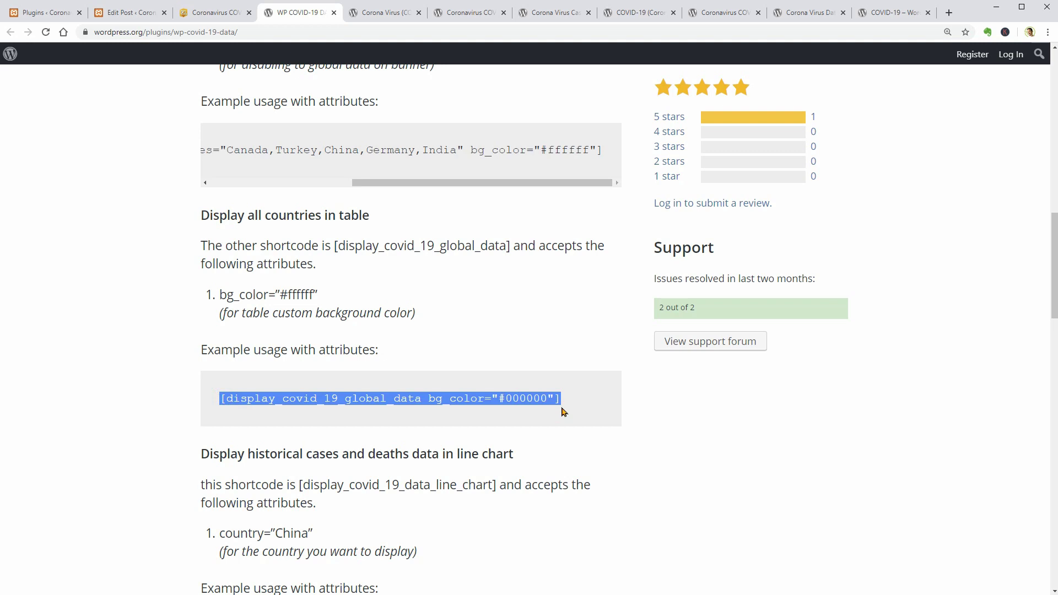
right_click(538, 404)
left_click(566, 408)
Step: Remove the second shortcode block from the Coronavirus Data post
left_click(135, 14)
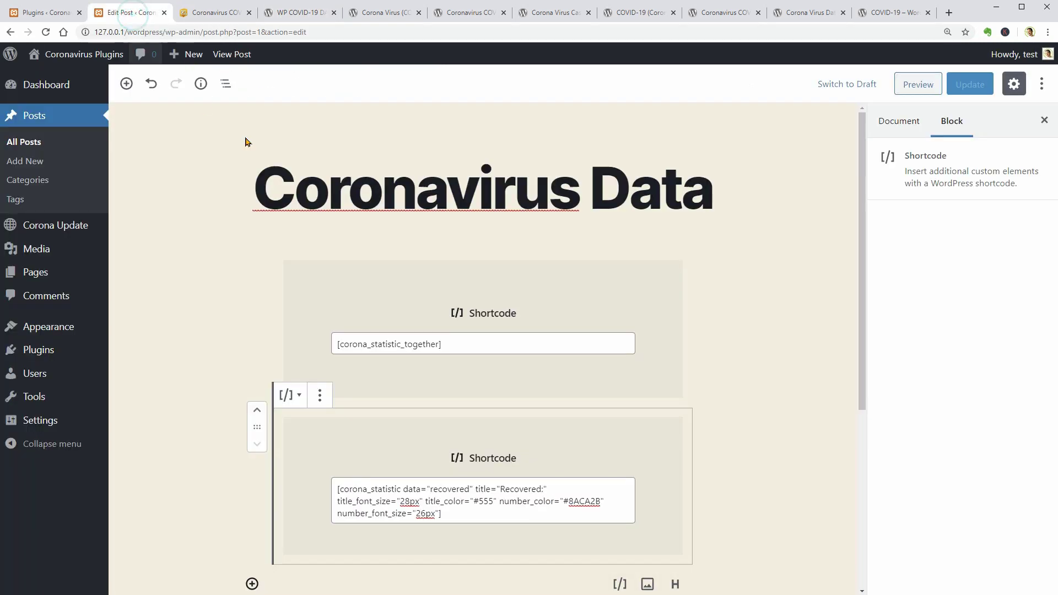
left_click(319, 396)
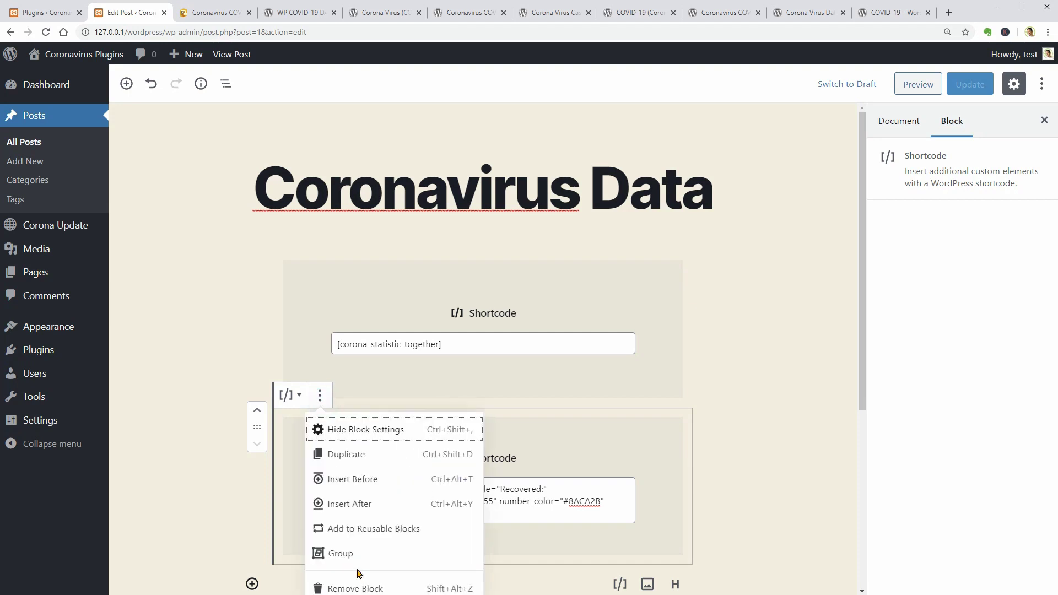
left_click(312, 583)
Step: Paste the global data shortcode over [corona_statistic_together], update the post, and preview it
left_click_drag(340, 345, 444, 347)
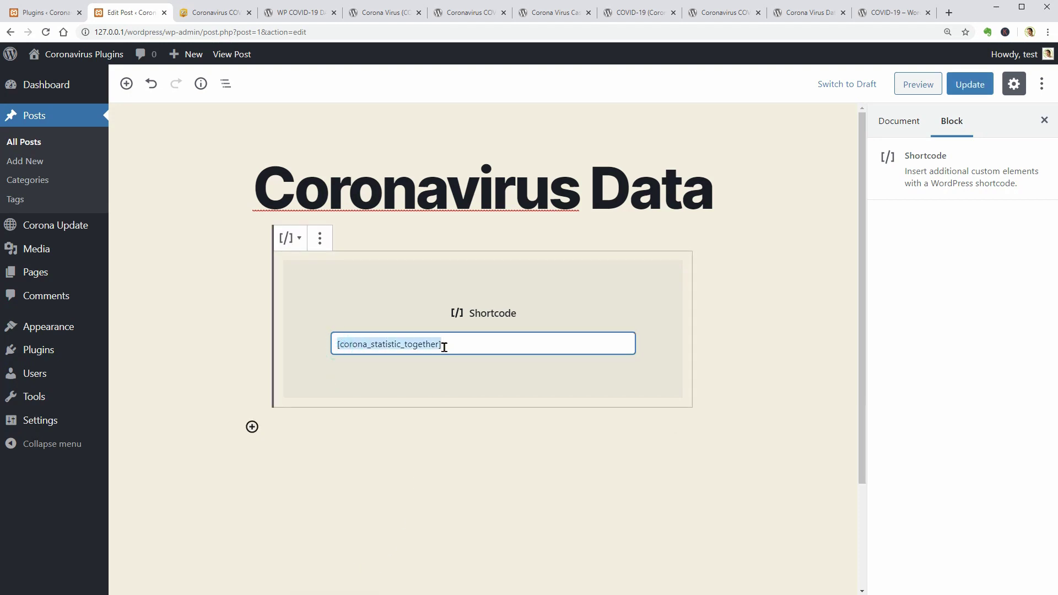
right_click(415, 348)
left_click(444, 395)
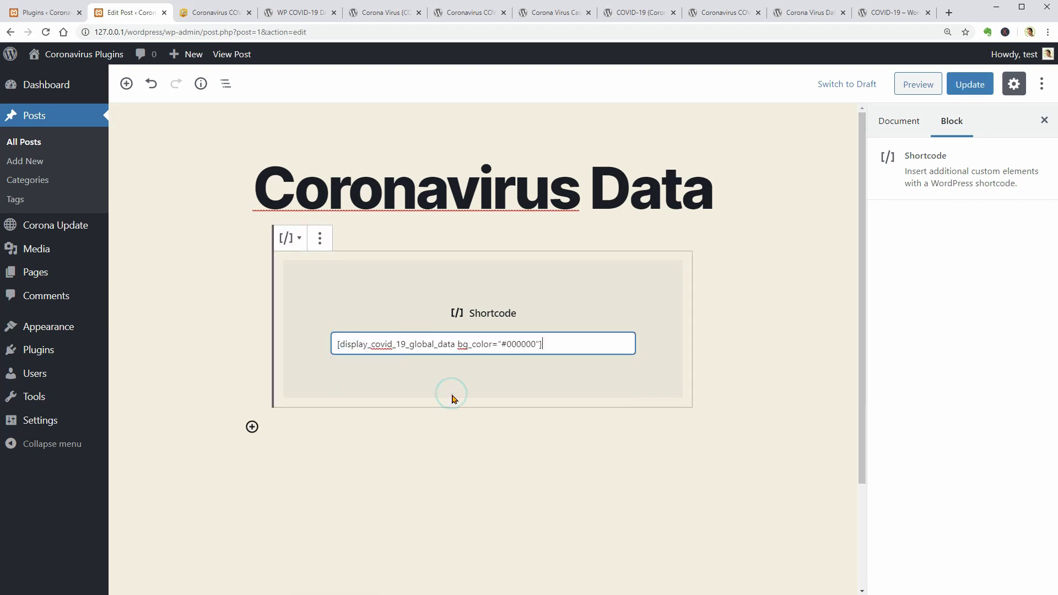
left_click(970, 84)
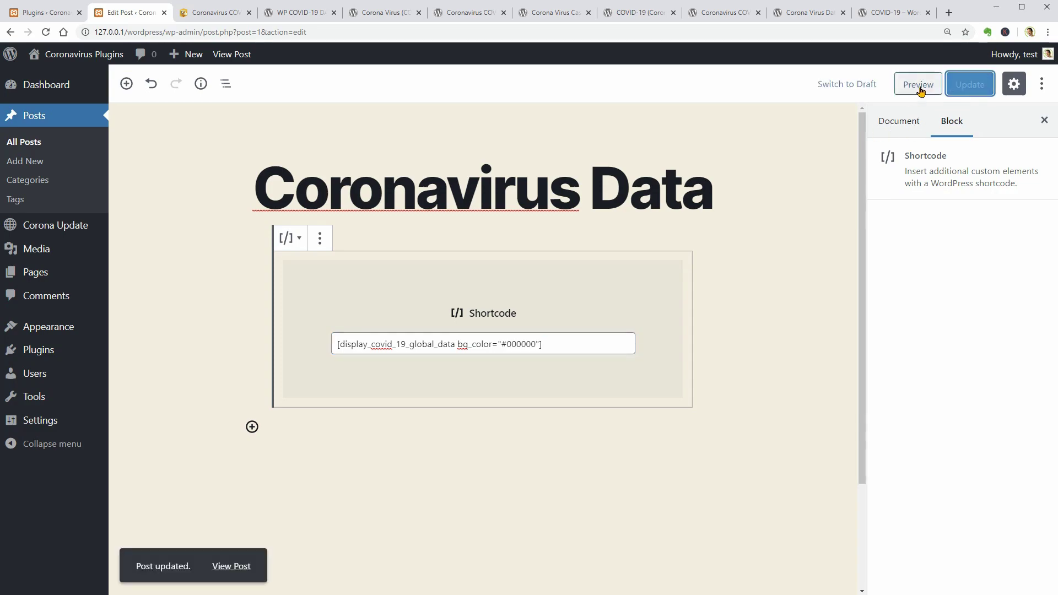
left_click(918, 85)
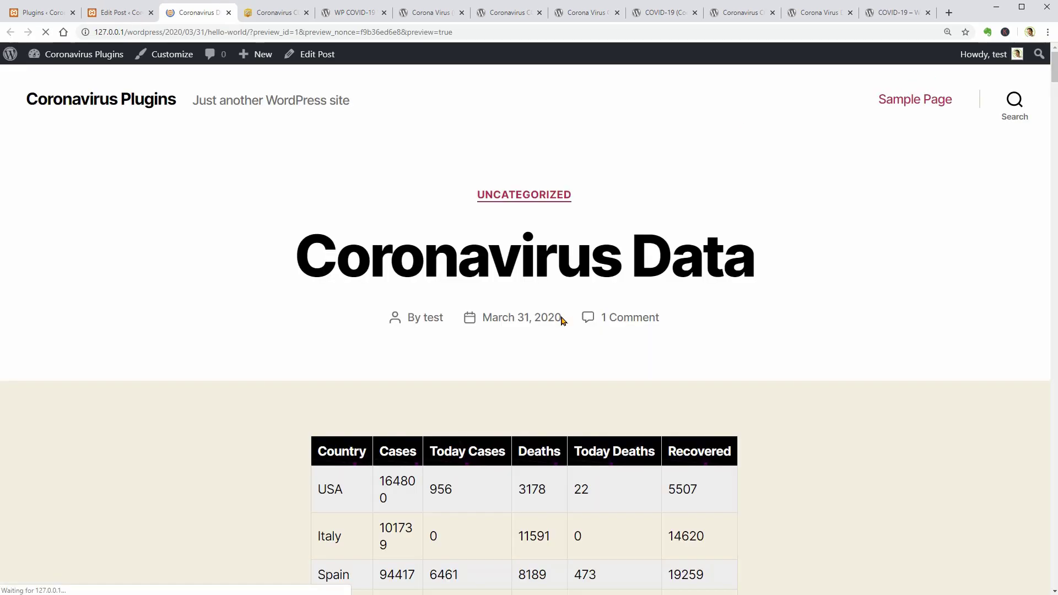
Step: Scroll through the country statistics table in the preview, then return to the post editor
scroll(564, 320, "down", 6)
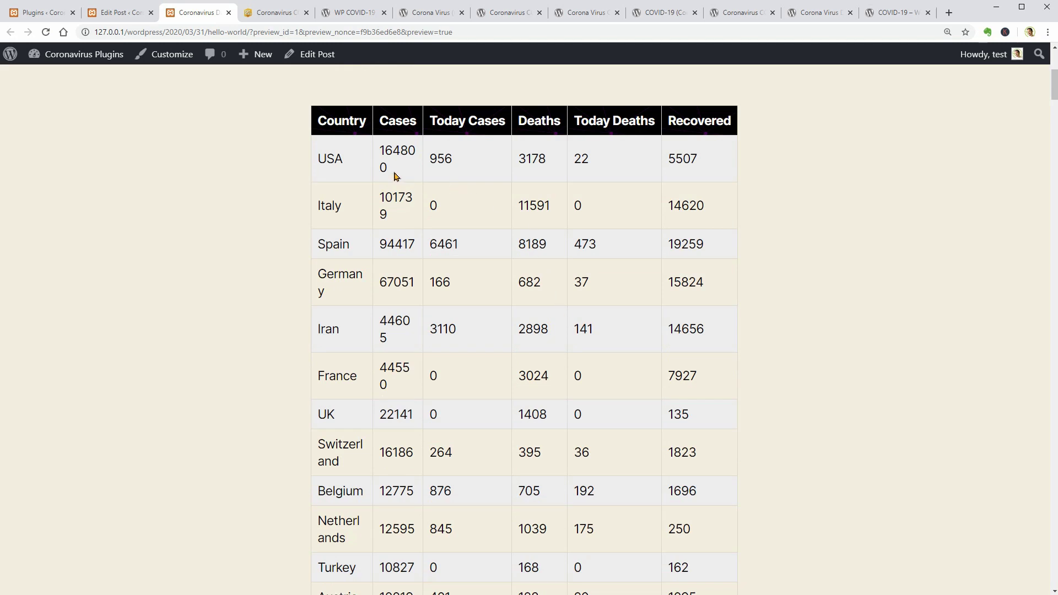
left_click(324, 62)
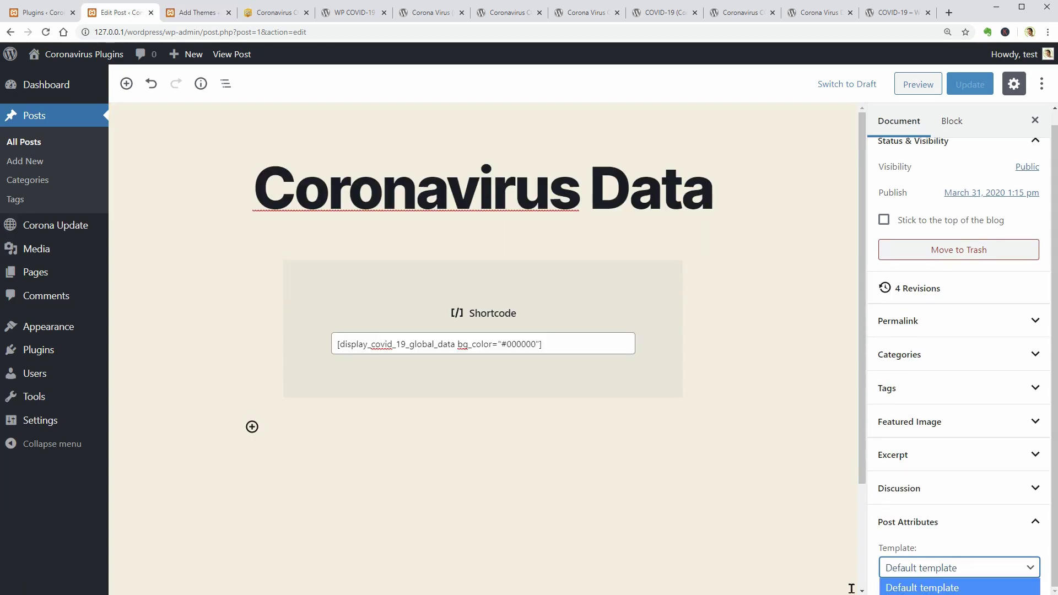
Step: Set the post's template to Full Width Template and update the post
left_click_drag(838, 594, 912, 523)
scroll(959, 331, "down", 2)
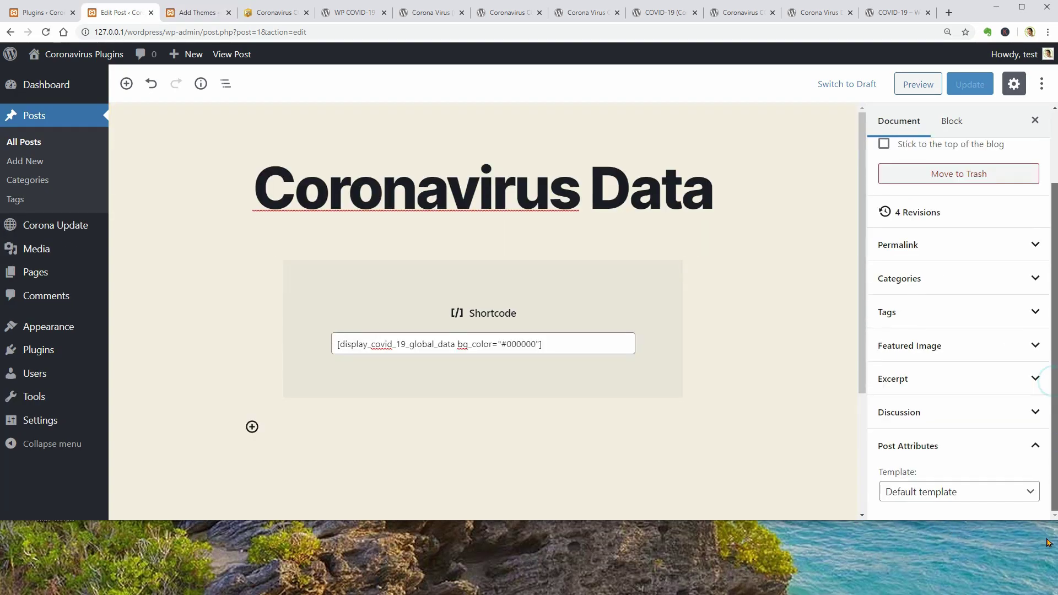
left_click(996, 493)
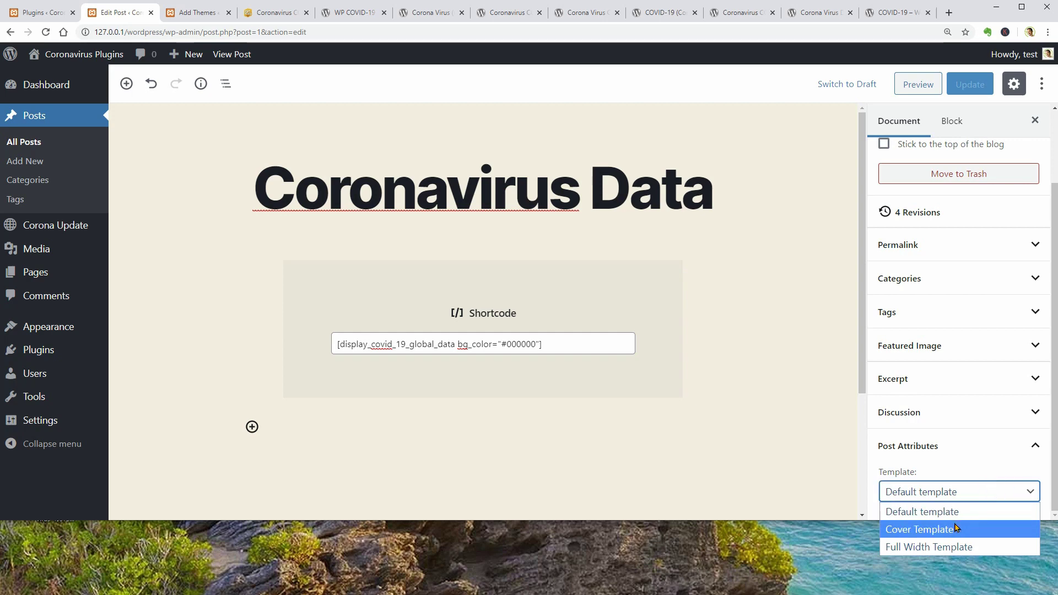
left_click(954, 547)
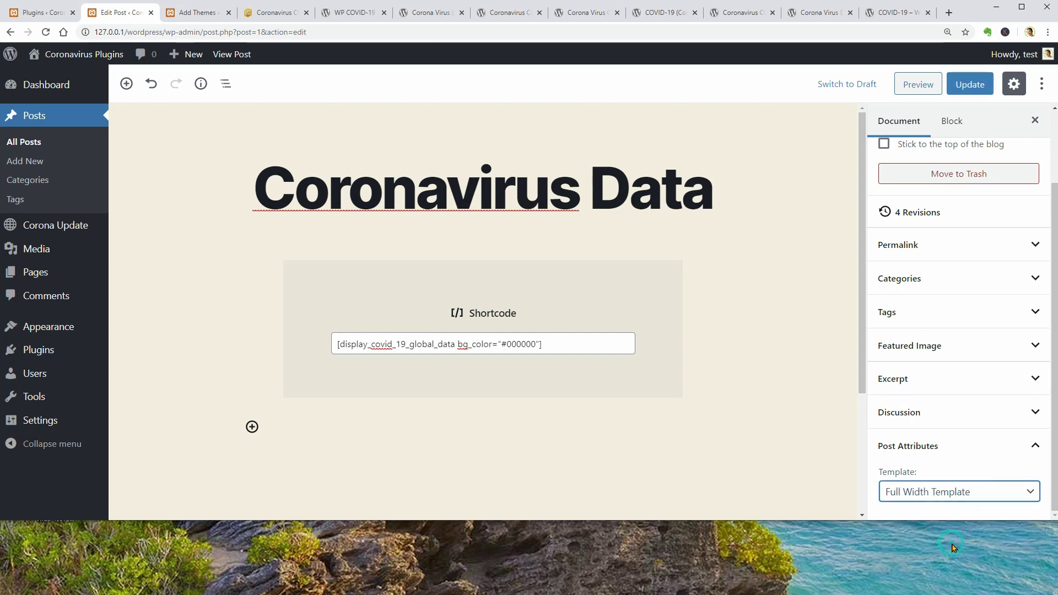
left_click(971, 85)
Step: Review the full-width country table in the preview, then go to the Johns Hopkins dashboard tab
left_click(192, 17)
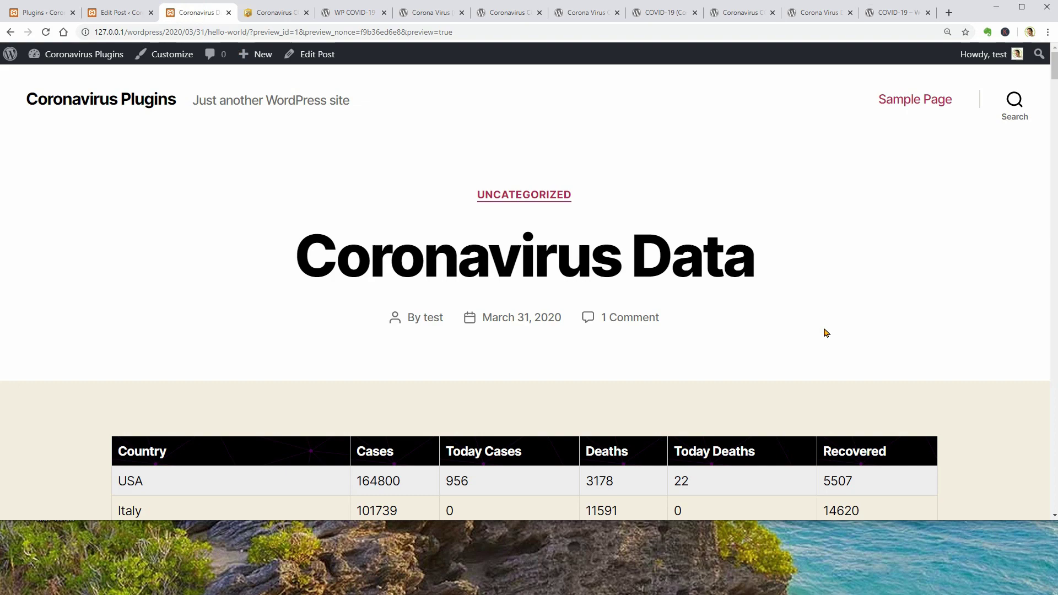
scroll(825, 332, "down", 4)
scroll(825, 333, "down", 1)
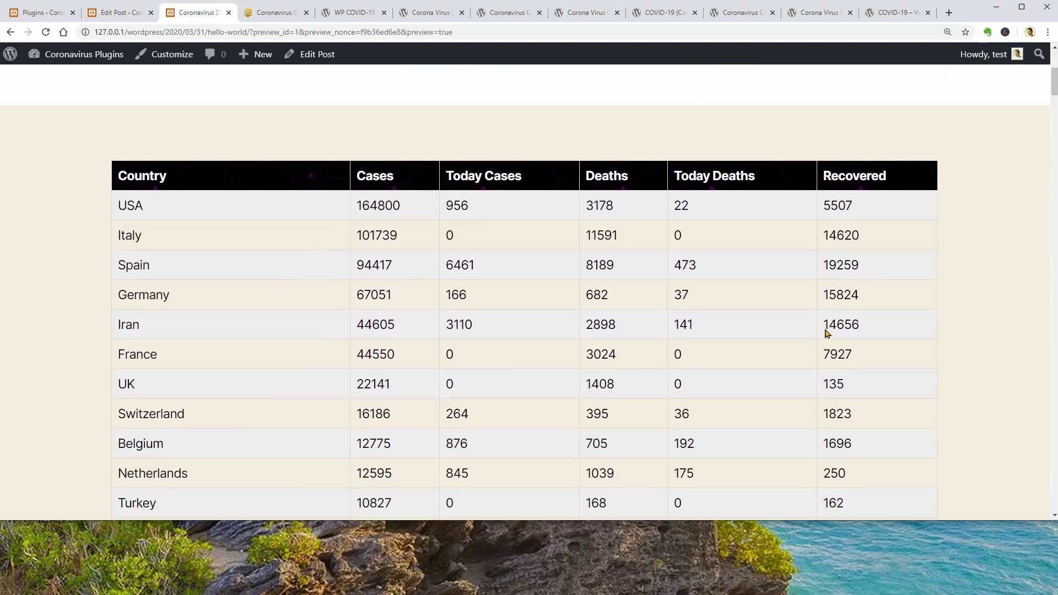
scroll(1050, 110, "up", 5)
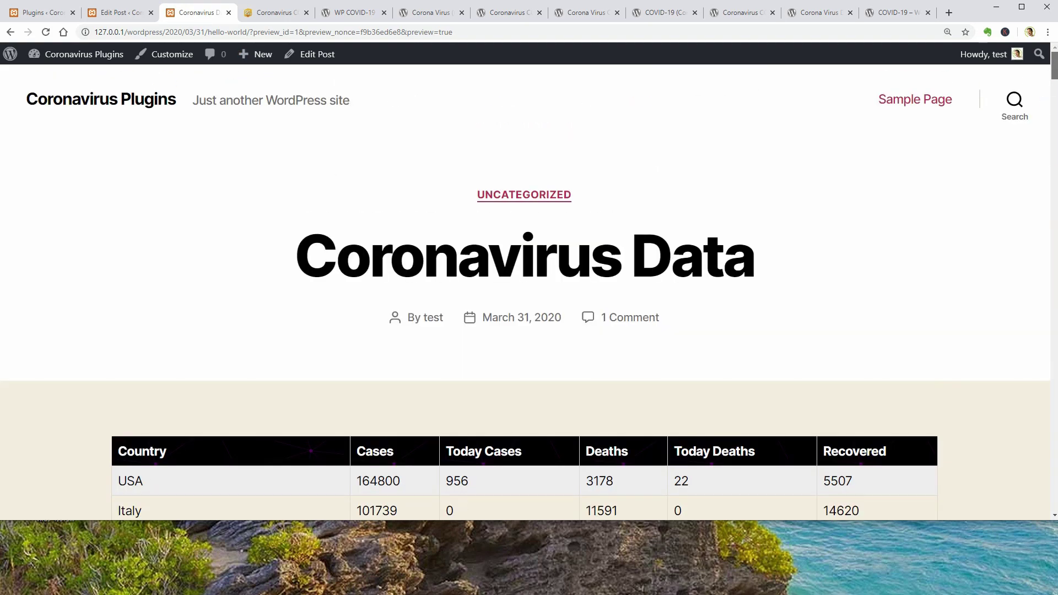
scroll(1056, 118, "down", 12)
scroll(1056, 118, "up", 6)
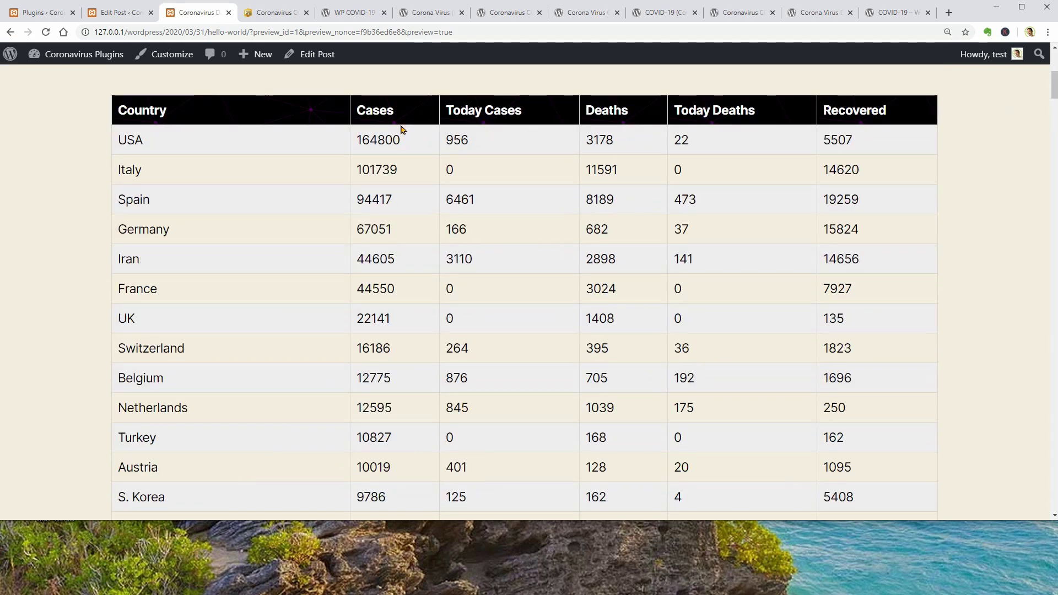
left_click(283, 14)
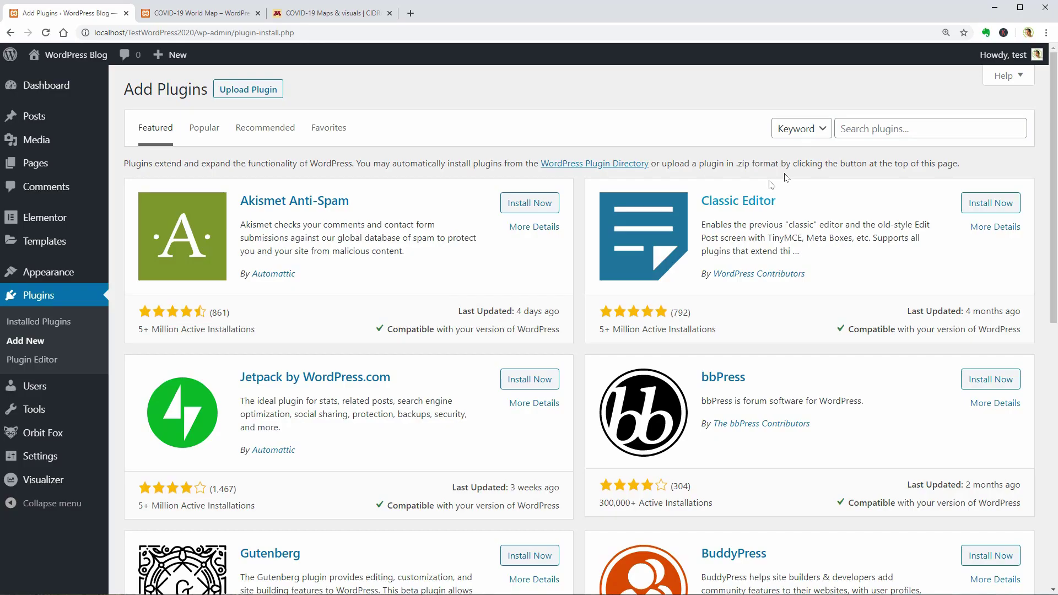
Step: Search the Add Plugins page for the Visualizer plugin and scroll through the results
left_click(861, 129)
type("v")
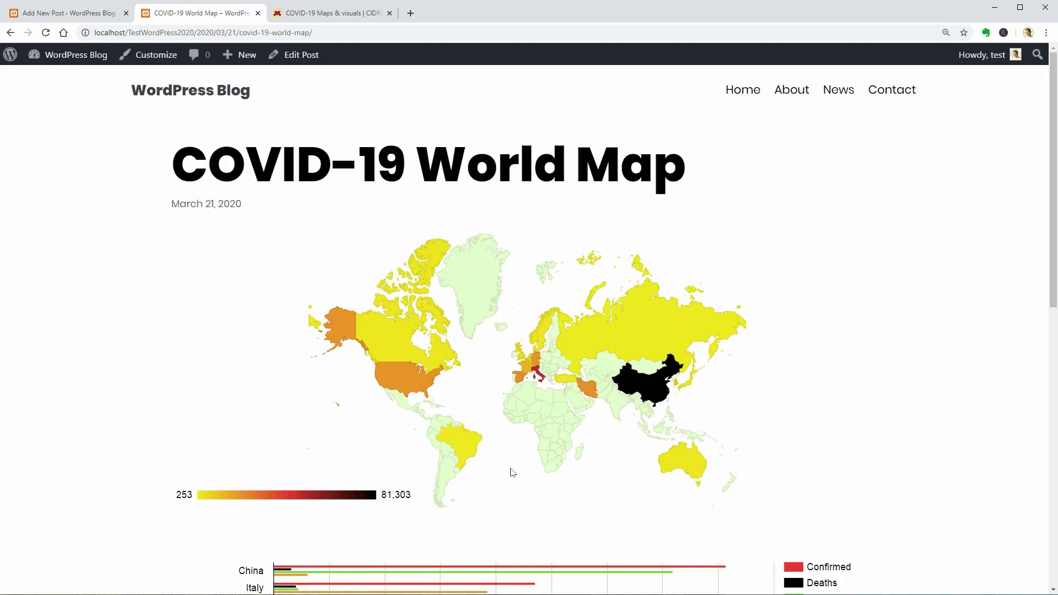
scroll(512, 472, "down", 5)
scroll(512, 473, "up", 1)
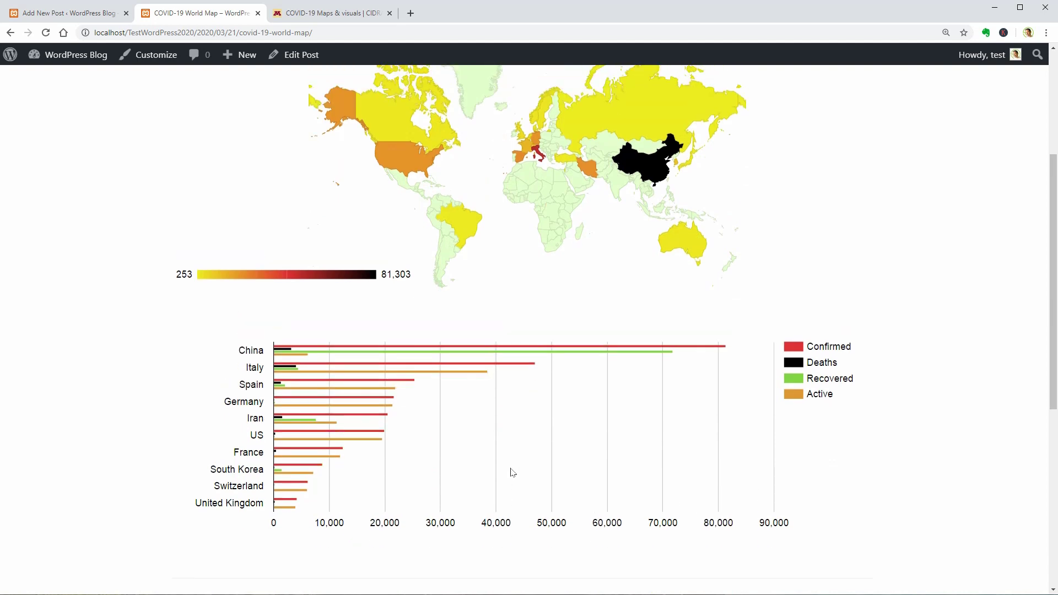
Step: Start a new Visualizer chart of type Geo map and continue to its editor
mouse_move(425, 347)
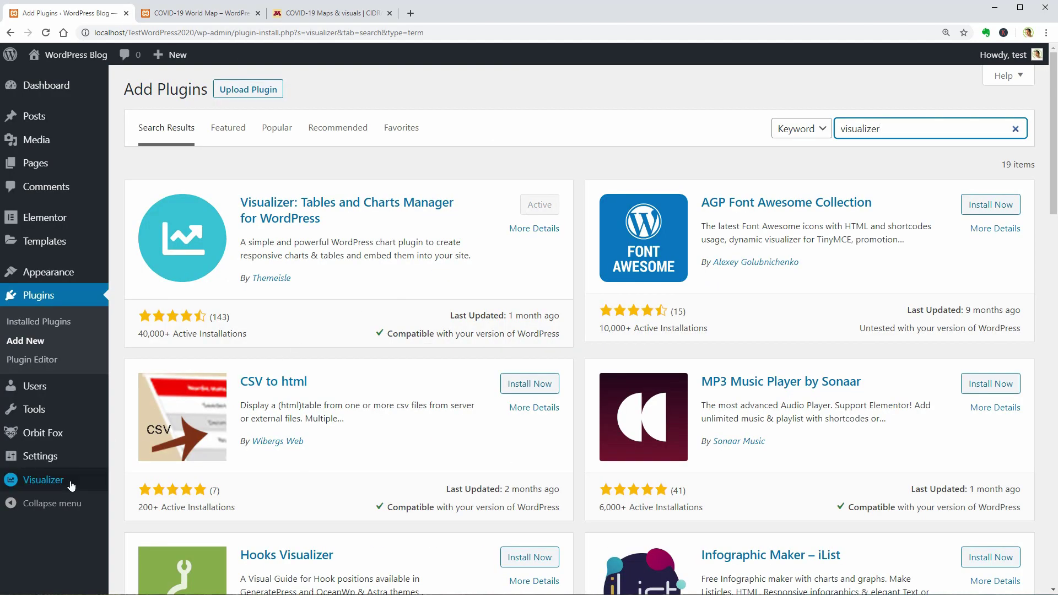
mouse_move(66, 485)
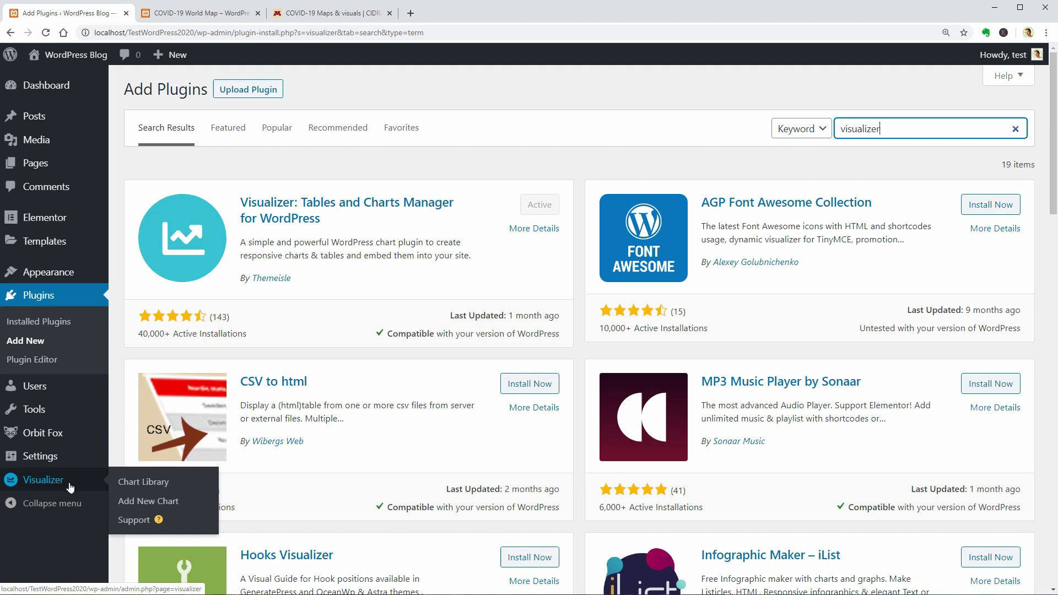
left_click(145, 485)
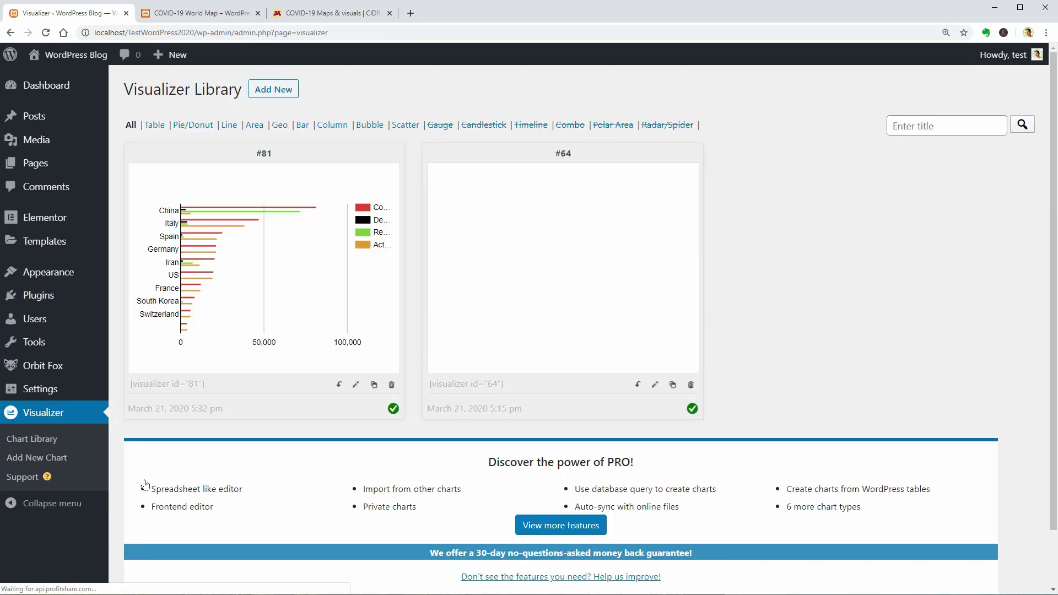
left_click(291, 92)
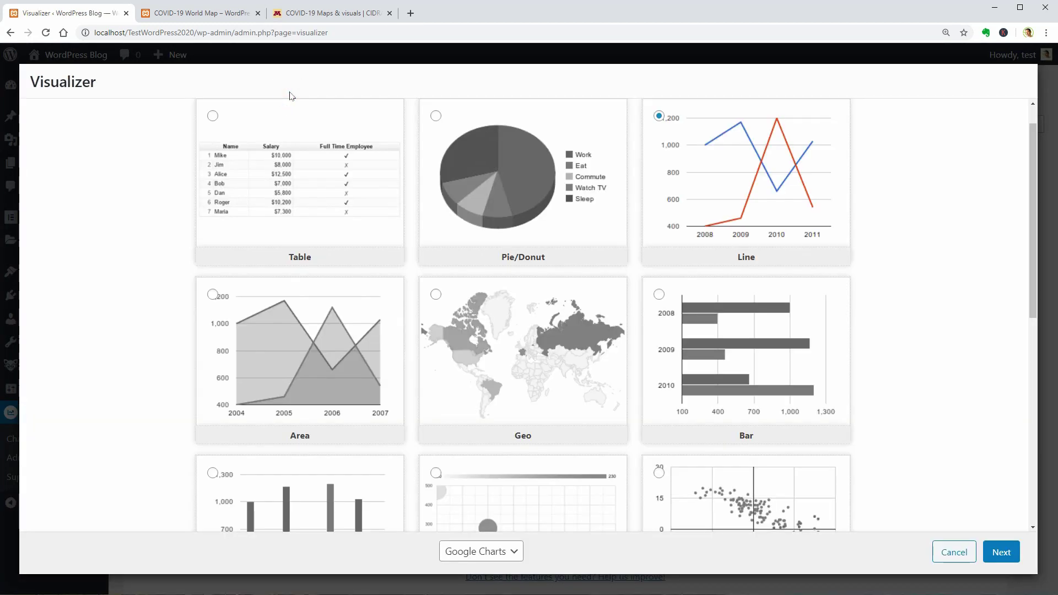
left_click(436, 294)
left_click(1001, 552)
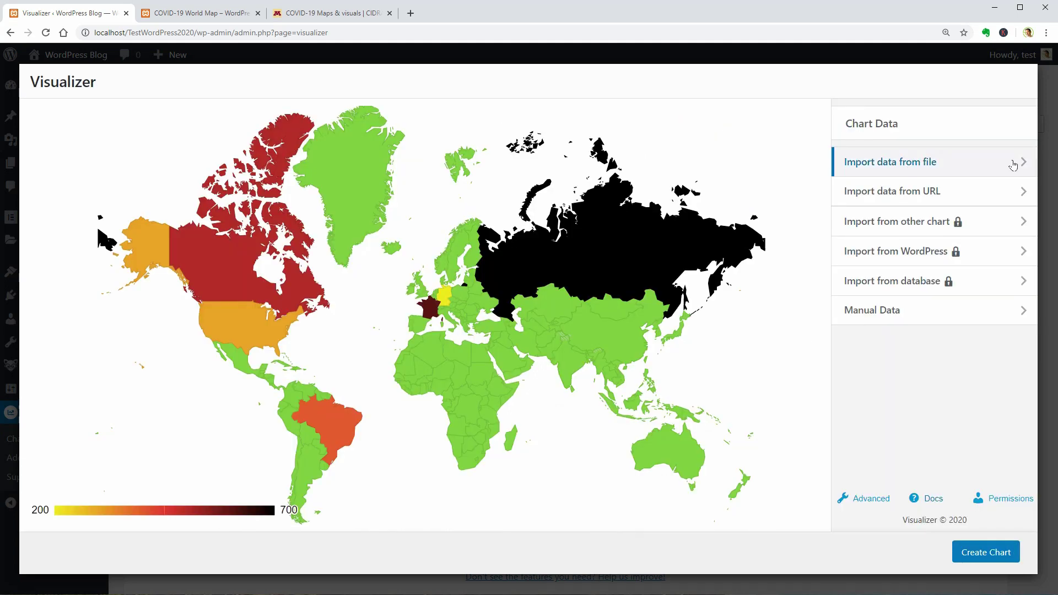
Step: Expand the Import data from file, Import data from URL and Manual Data options
left_click(1014, 165)
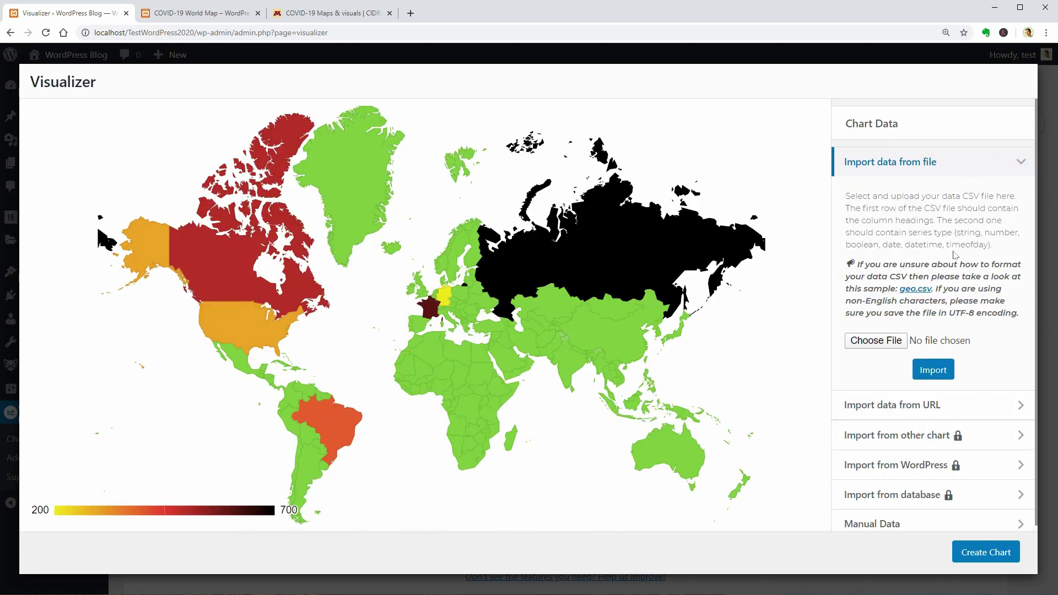
left_click(993, 406)
left_click(1019, 196)
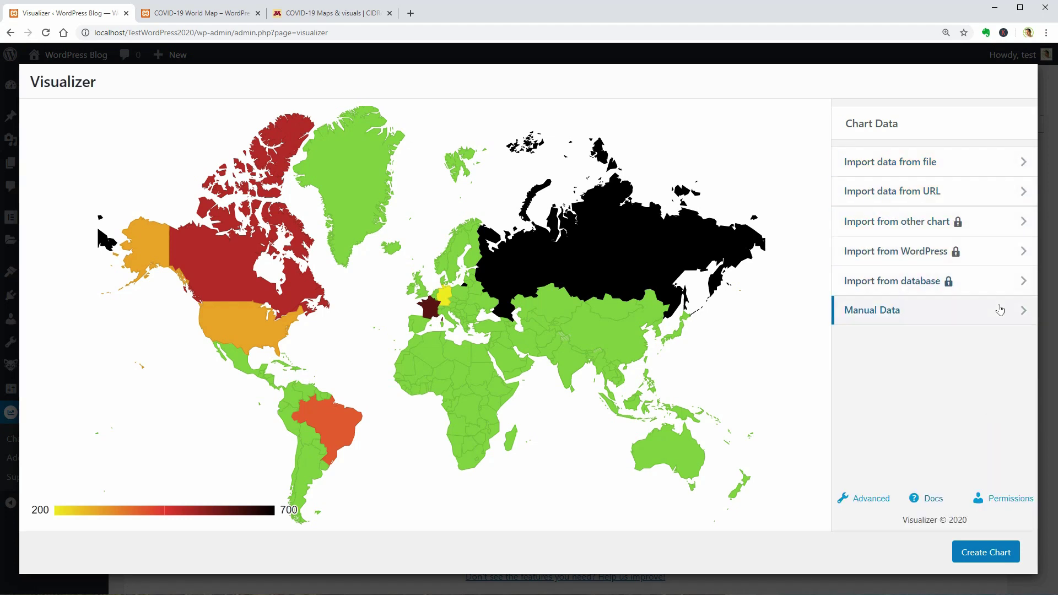
left_click(1010, 313)
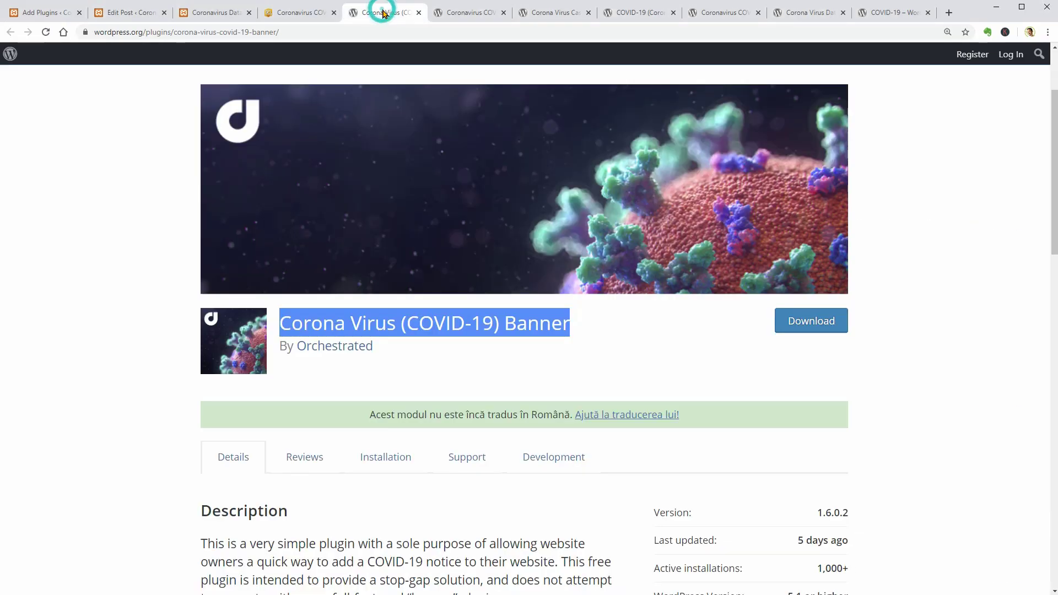
Step: Copy the Corona Virus (COVID-19) Banner plugin name from its directory page
right_click(440, 318)
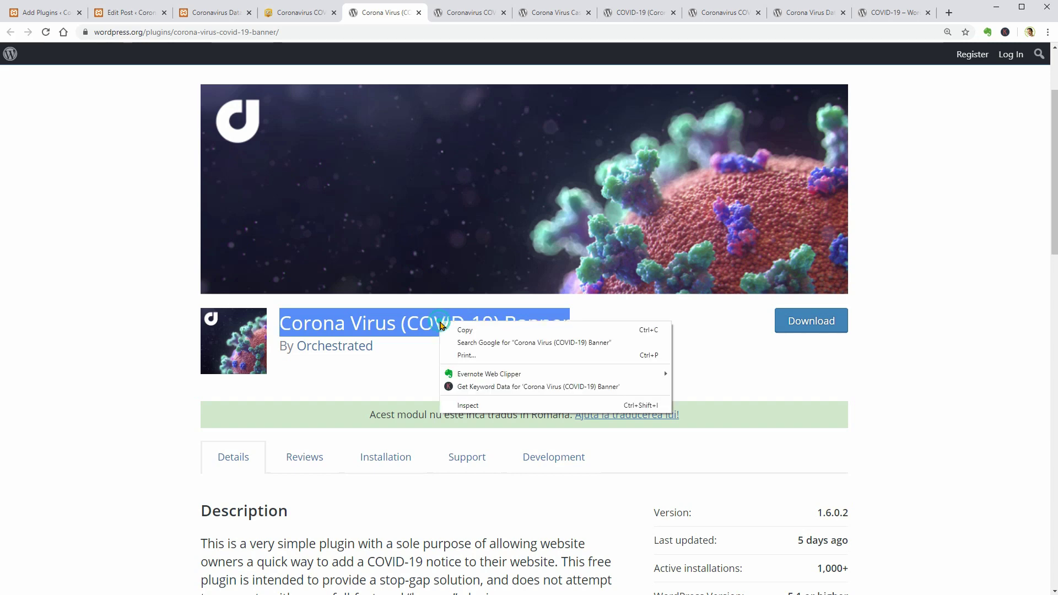
left_click(467, 331)
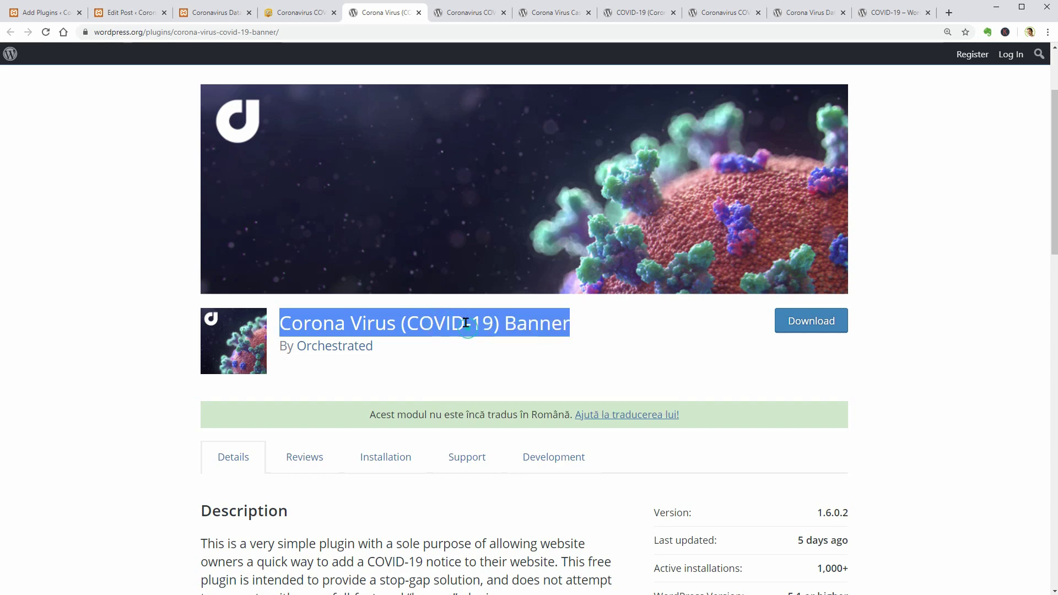
left_click(46, 12)
Step: Search Add Plugins for the copied name, then install and activate the banner plugin
right_click(854, 127)
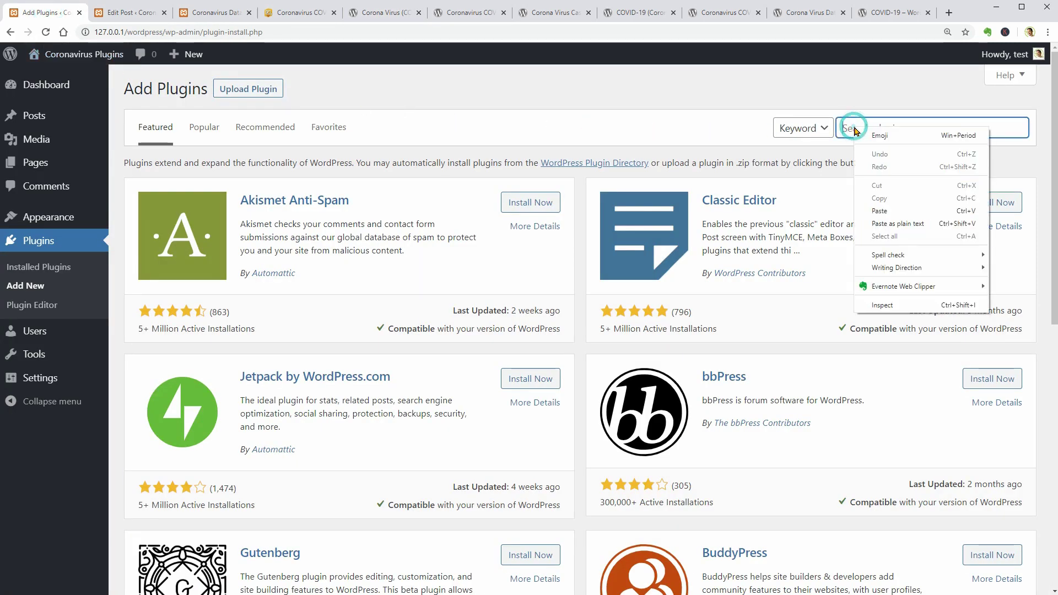
left_click(902, 212)
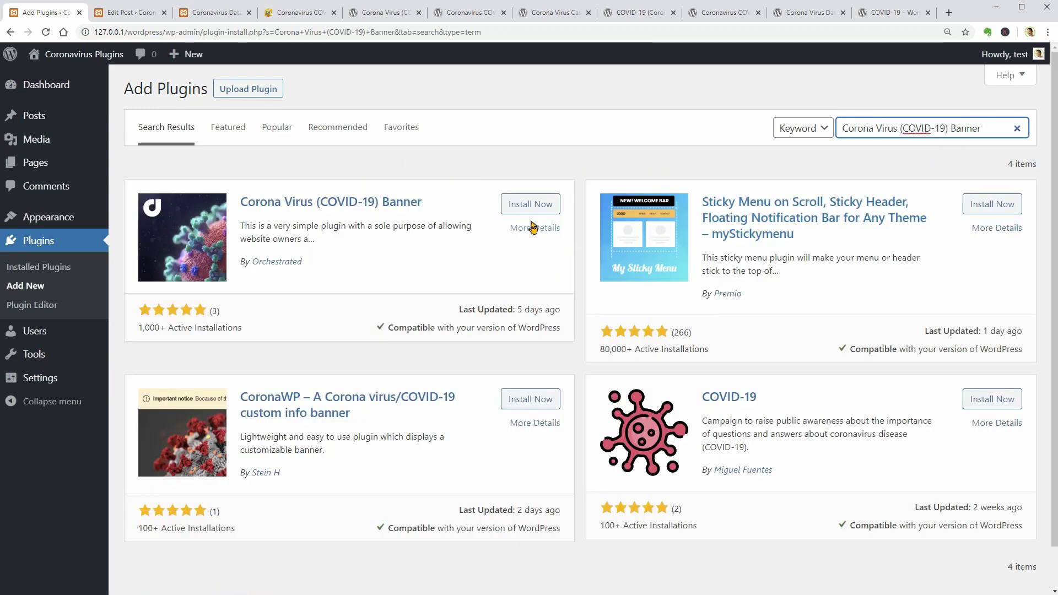
left_click(525, 208)
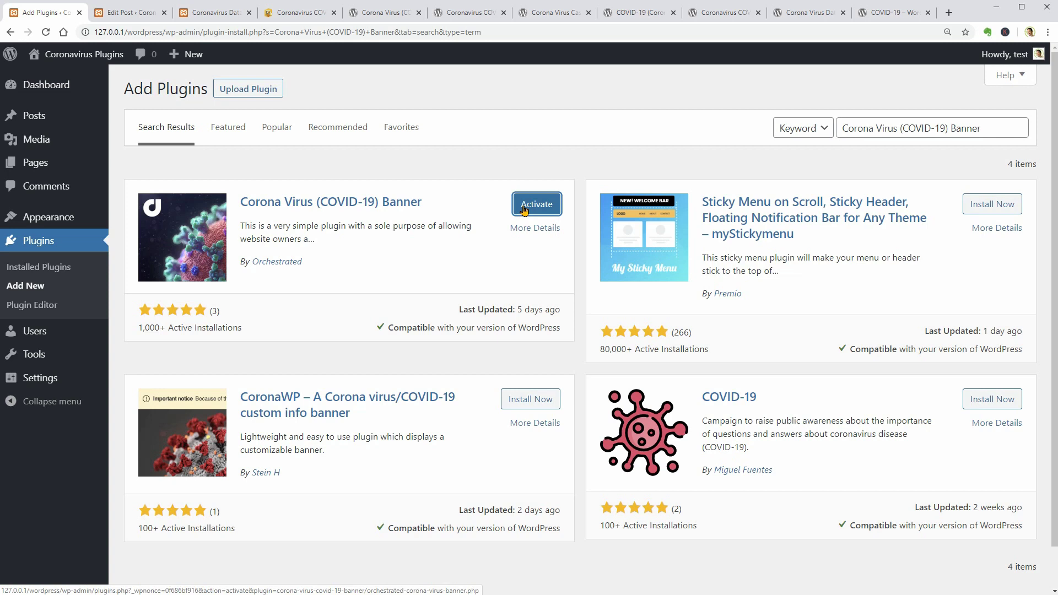
left_click(534, 209)
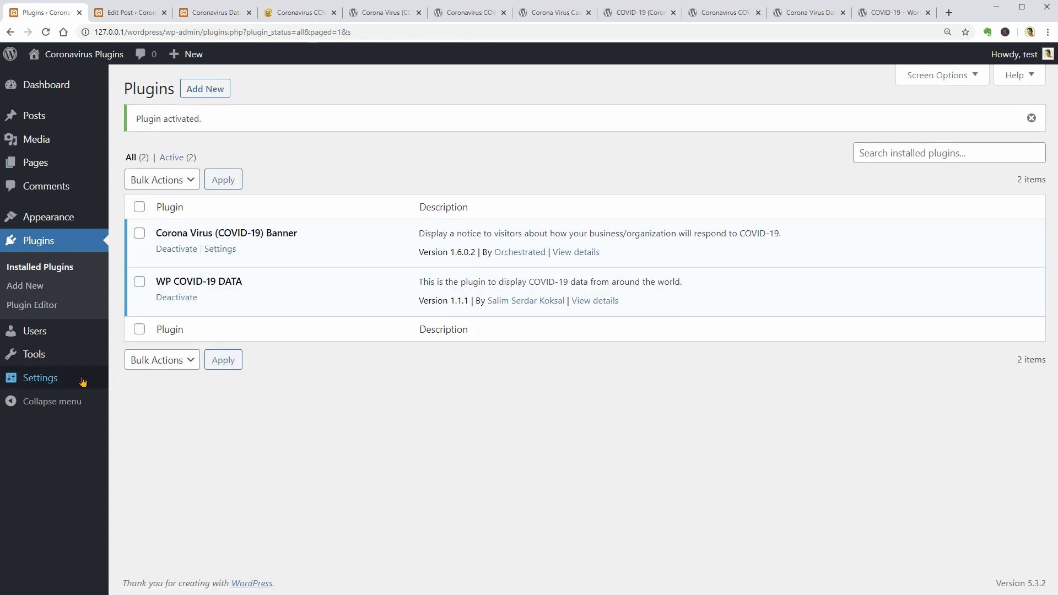
Step: Set the Corona Virus Banner display to Overlay, reviewing the 'STAY HOME - STAY SAFE' notice text
mouse_move(82, 380)
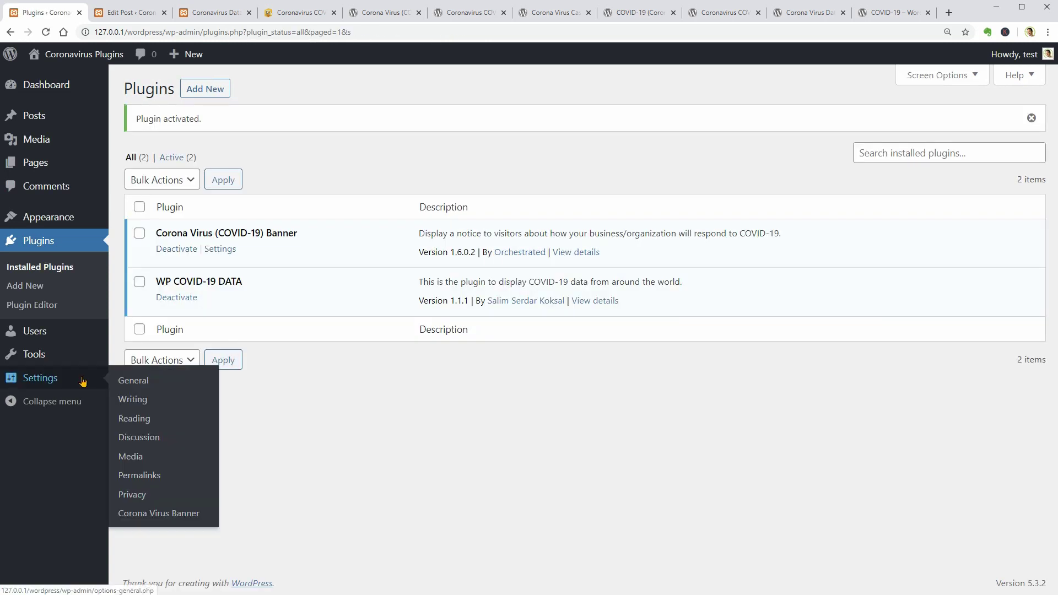
left_click(174, 512)
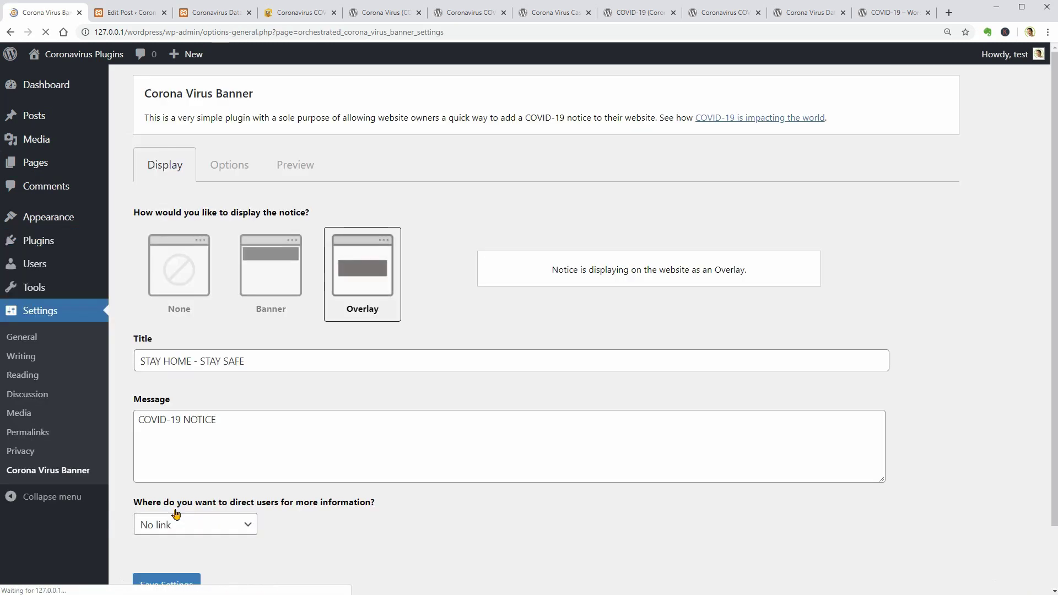
left_click(267, 293)
left_click(194, 279)
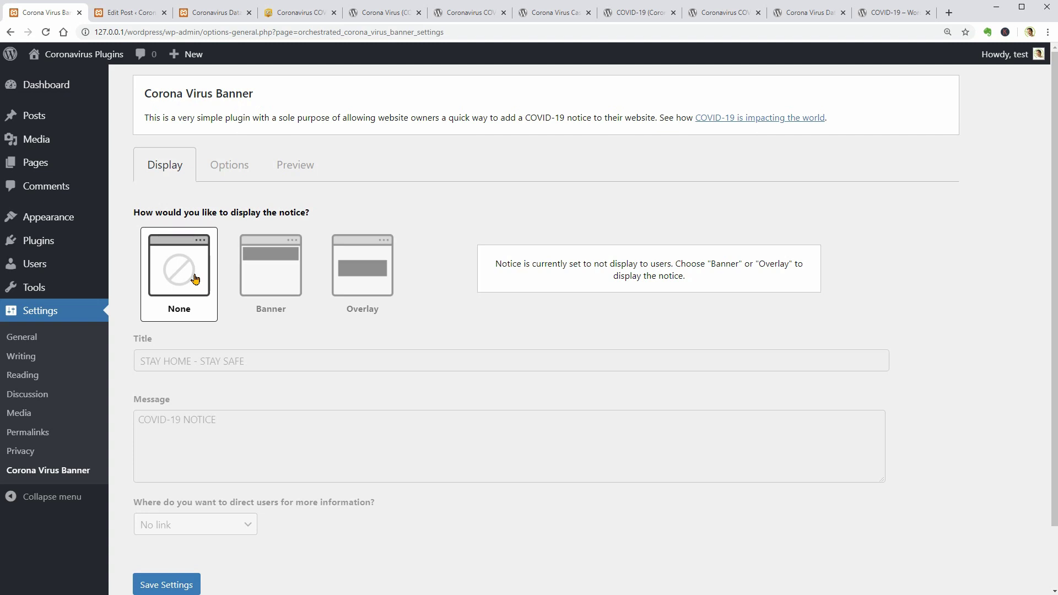
left_click(273, 278)
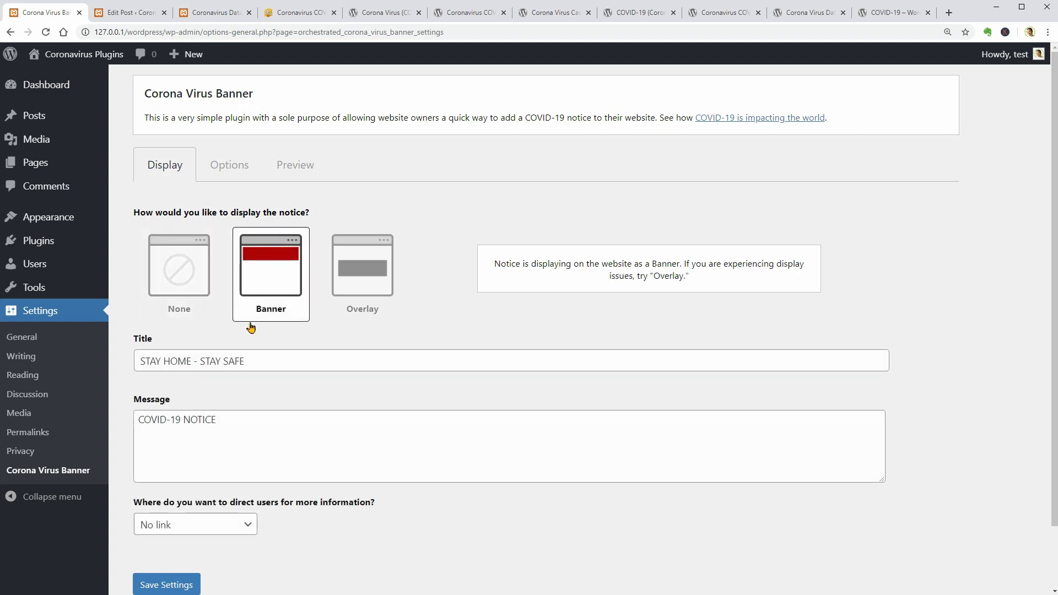
left_click_drag(257, 359, 140, 361)
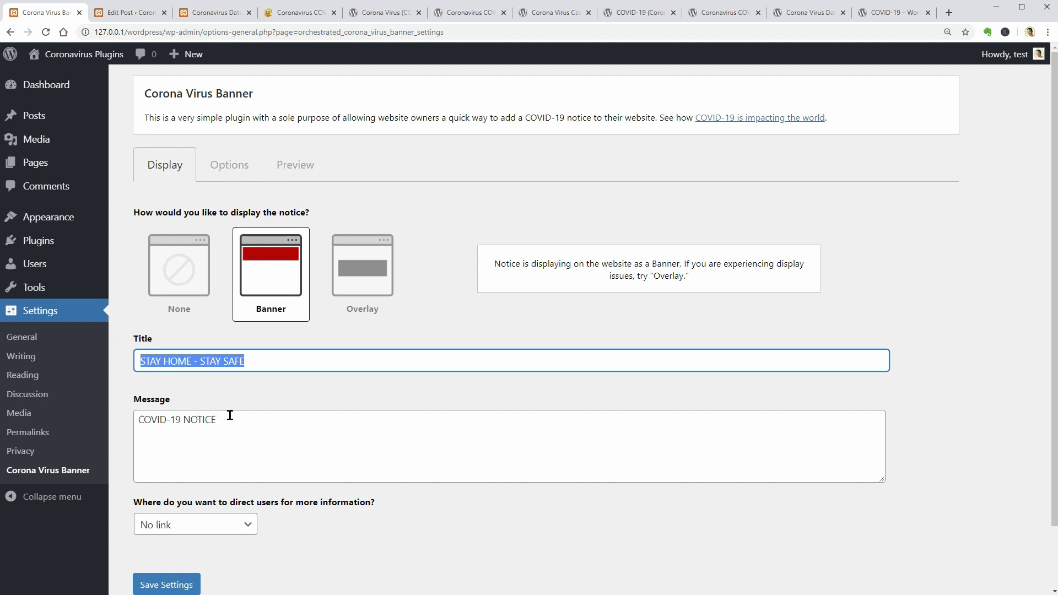
left_click_drag(223, 418, 137, 432)
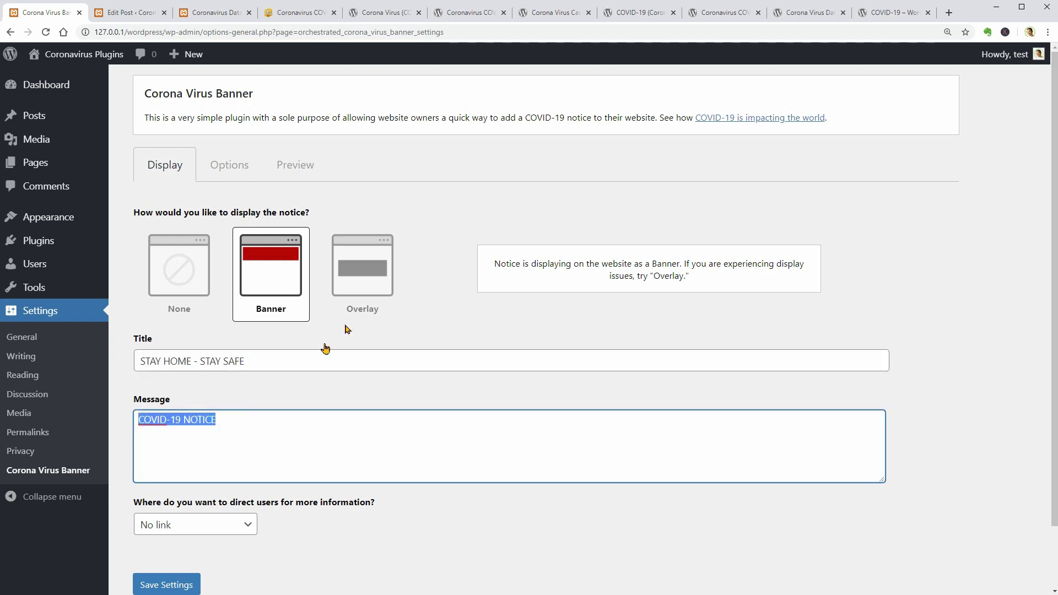
left_click(374, 286)
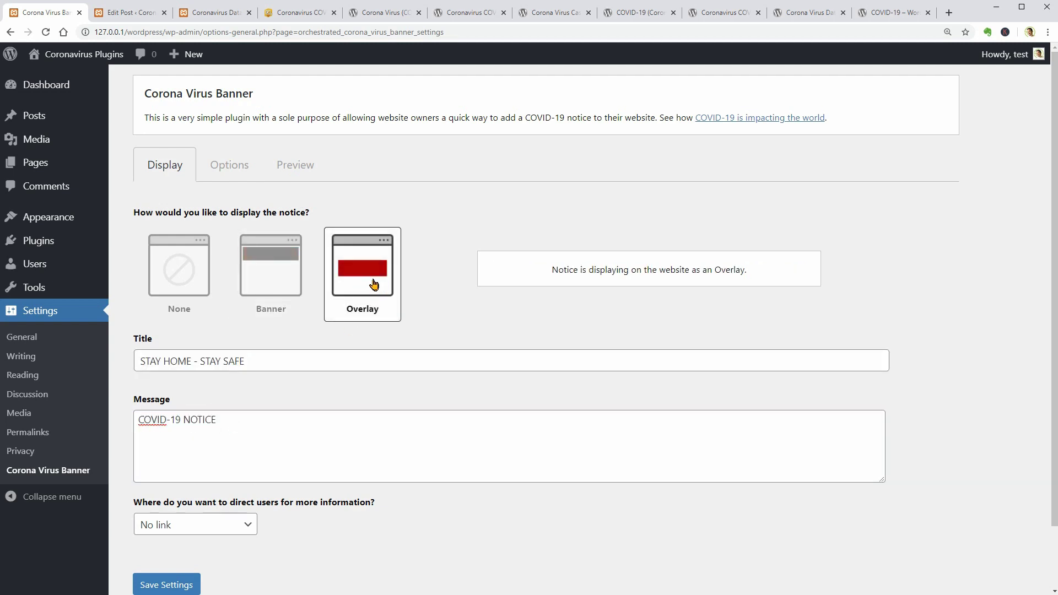
Step: Check the Options and Preview tabs, then save the banner settings
left_click(245, 169)
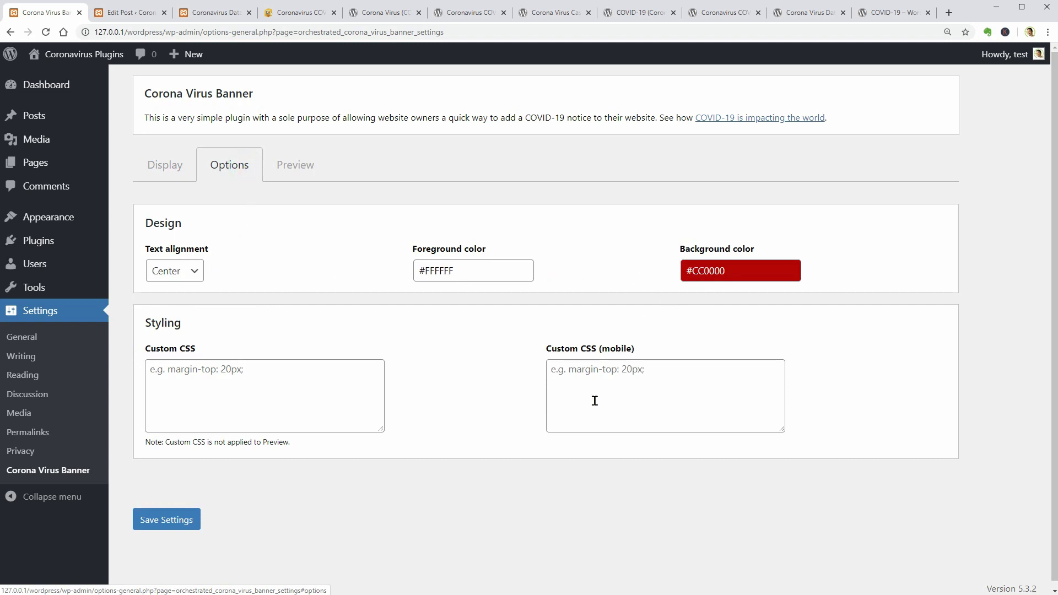
left_click(294, 165)
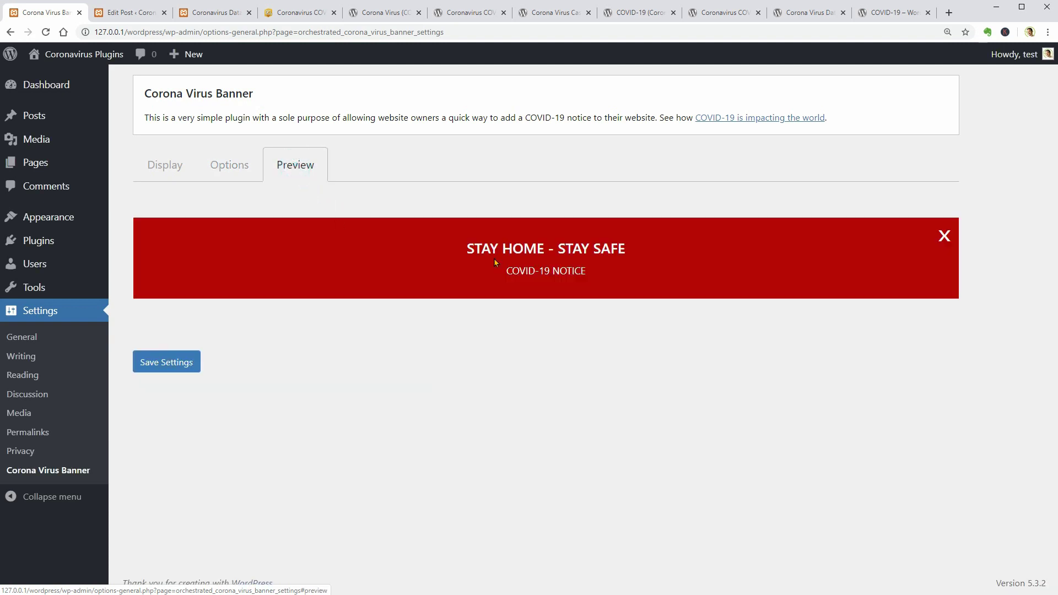
left_click(172, 369)
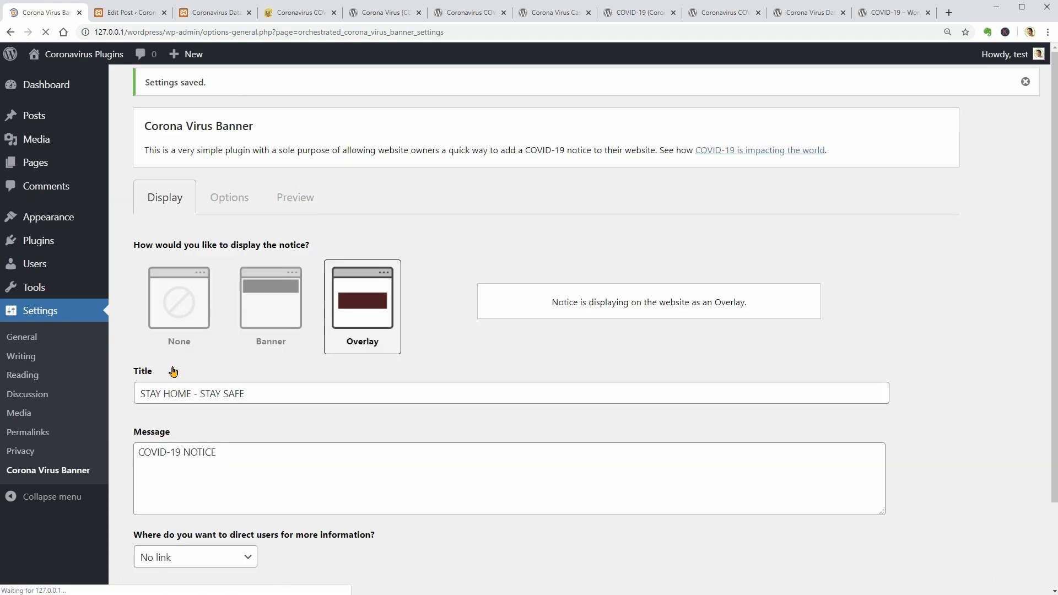
left_click(230, 21)
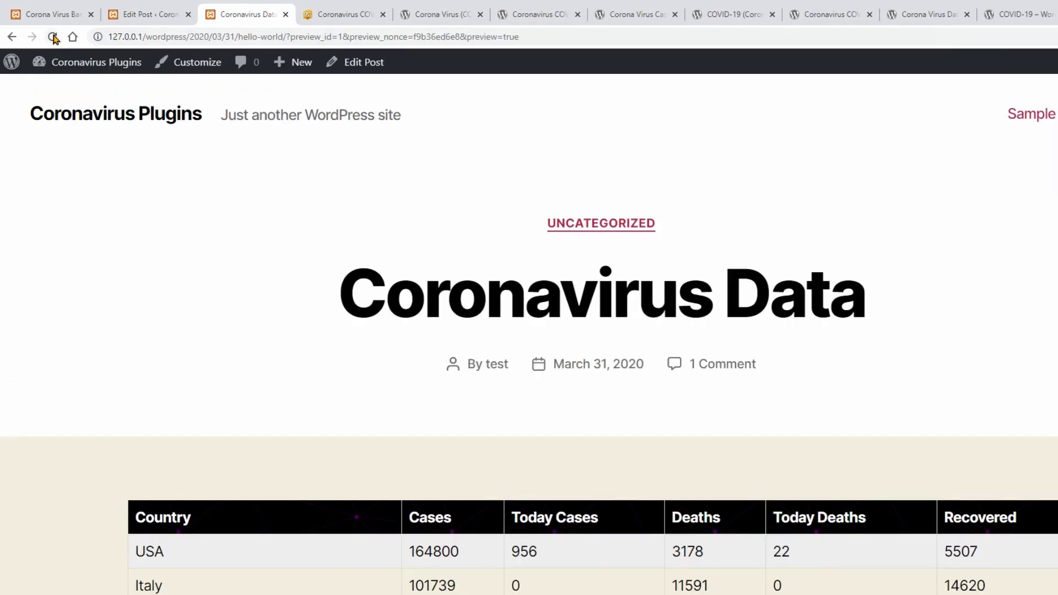
Step: Reload the Coronavirus Data post to confirm the red STAY HOME - STAY SAFE overlay appears
left_click(46, 32)
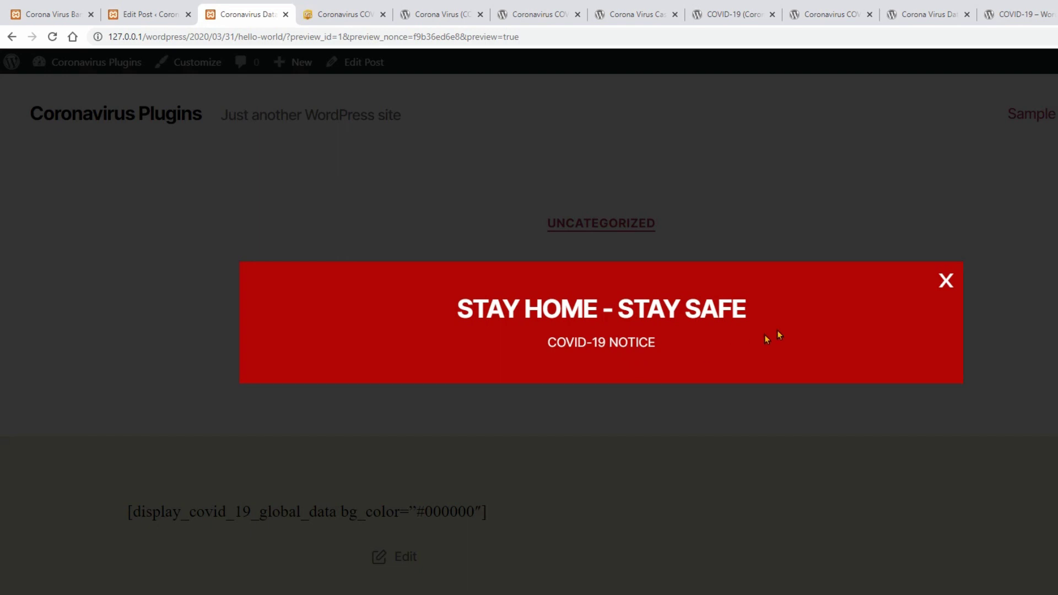
left_click(945, 281)
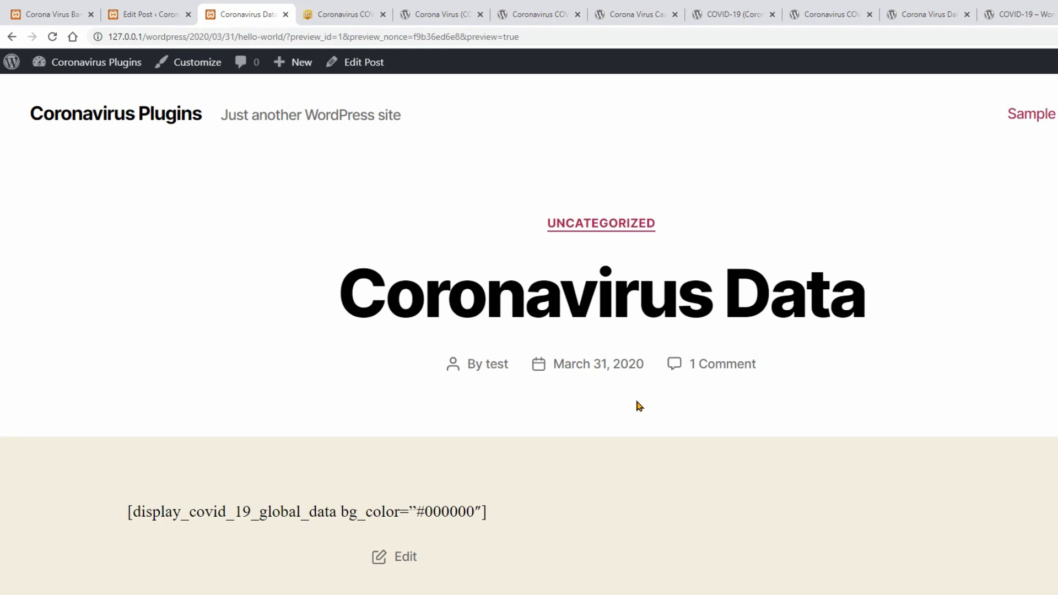
left_click(52, 37)
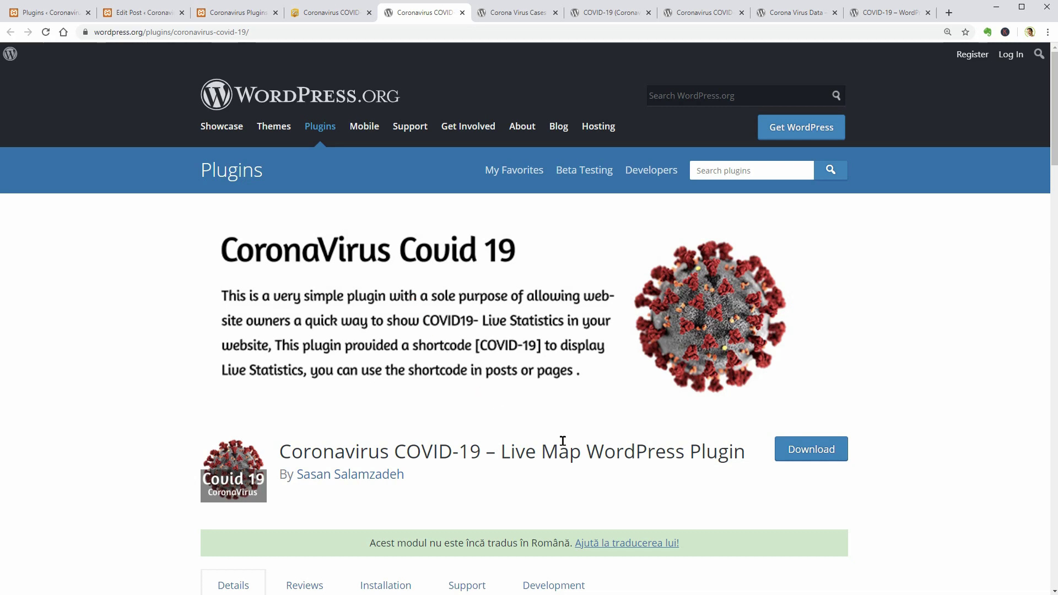
Step: Copy the Live Map plugin name and search for it on the Add Plugins page
scroll(563, 441, "down", 2)
left_click_drag(280, 341, 752, 347)
right_click(689, 342)
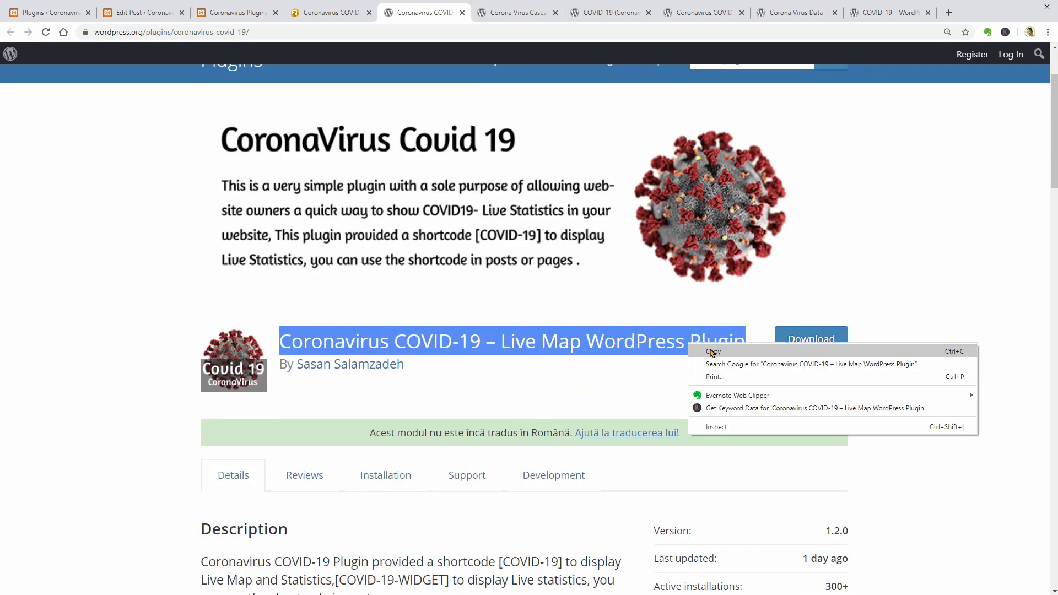
left_click(712, 352)
key("ctrl+1")
right_click(852, 130)
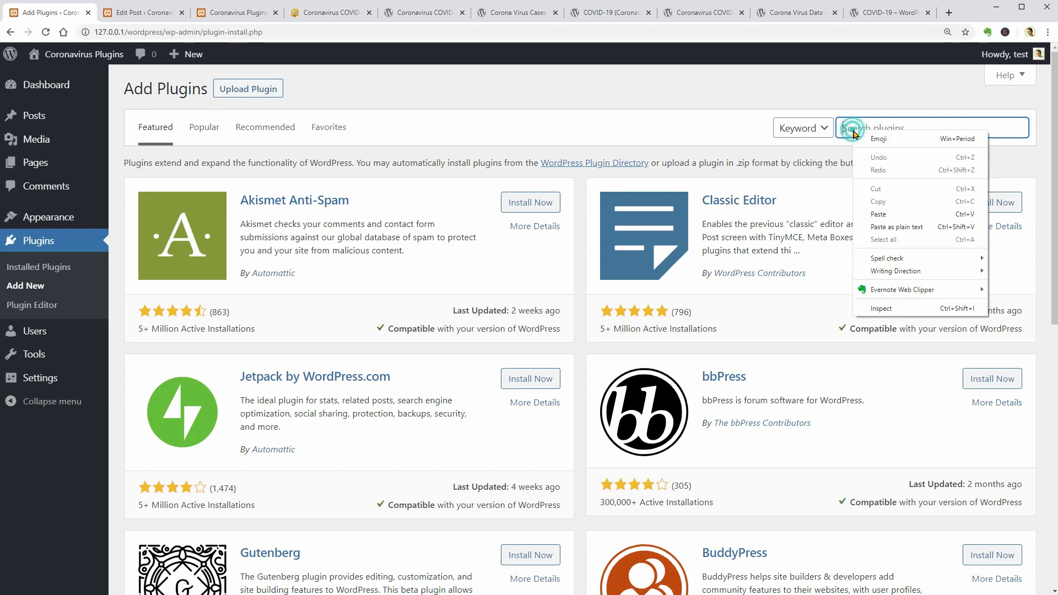
left_click(884, 215)
Step: Install and activate Coronavirus COVID-19 – Live Map, then open its COVID-19 Options page
left_click(539, 204)
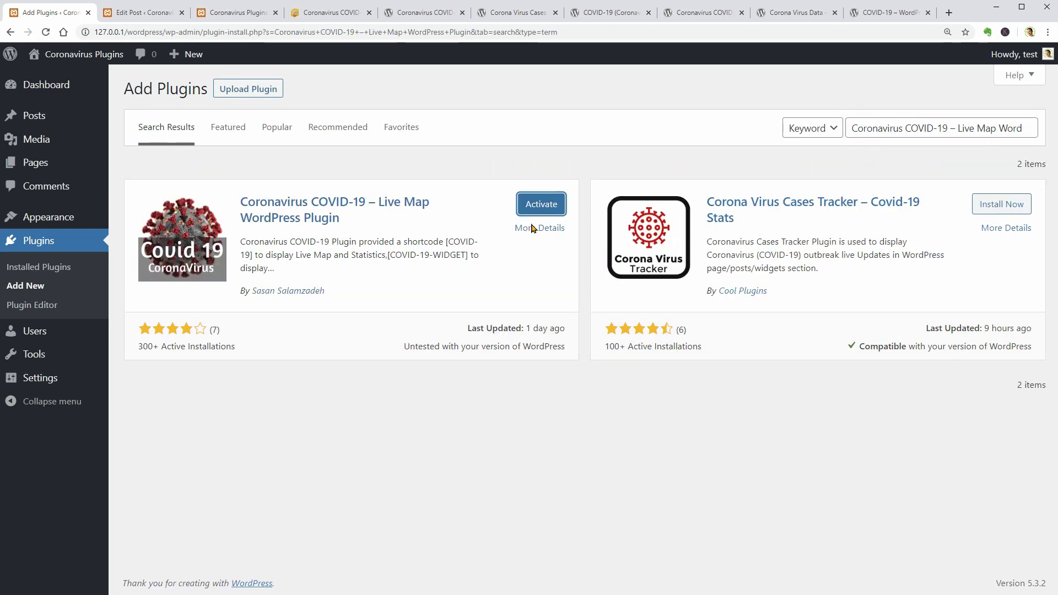
left_click(536, 204)
mouse_move(52, 379)
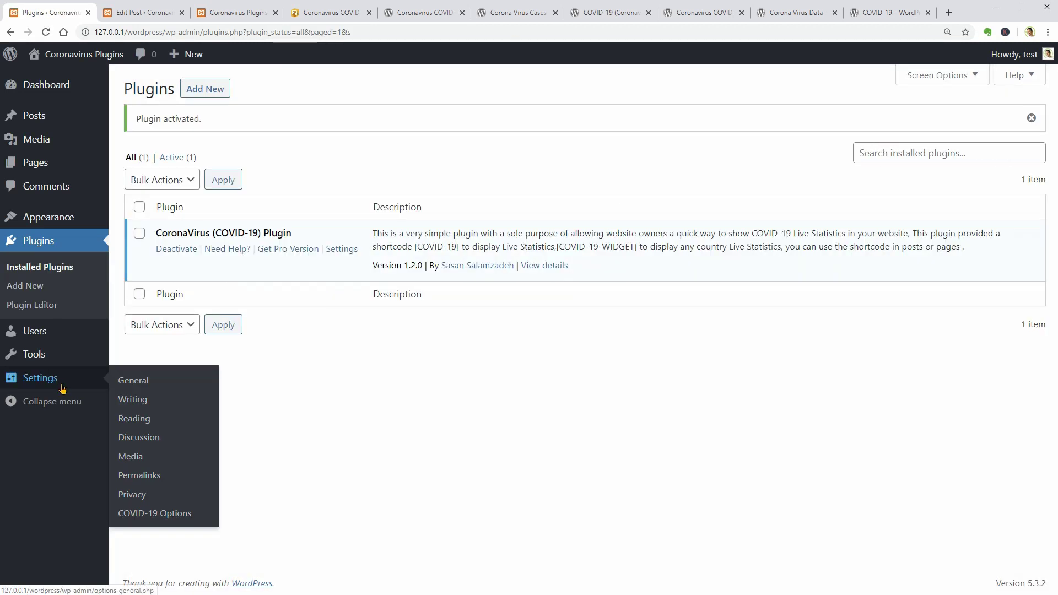
left_click(167, 512)
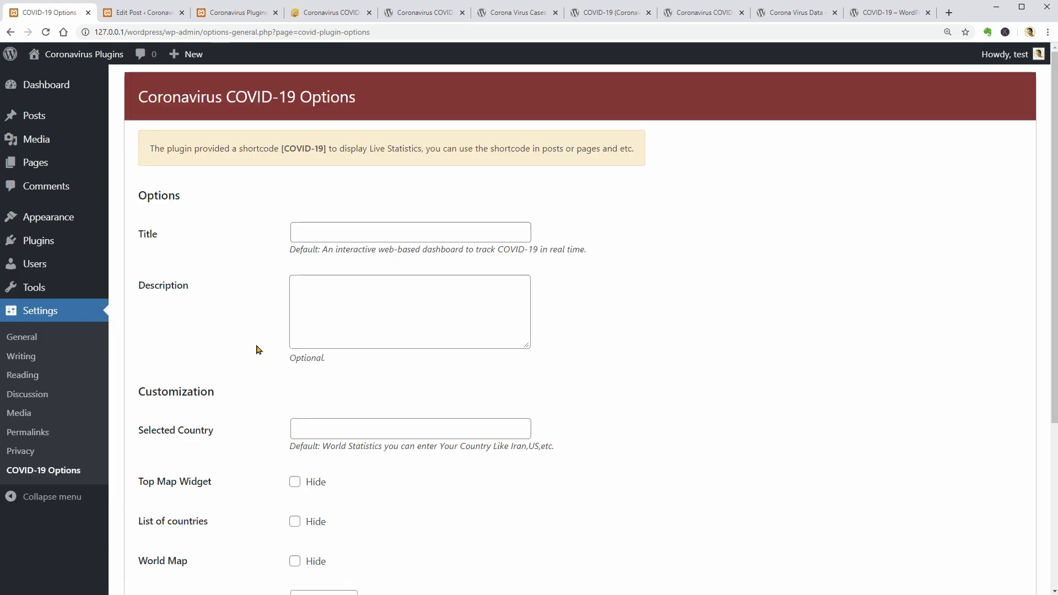
Step: Set the title 'Coronavirus Live Data' and description 'COVID-19', then save the options
left_click(314, 232)
key("ctrl+v")
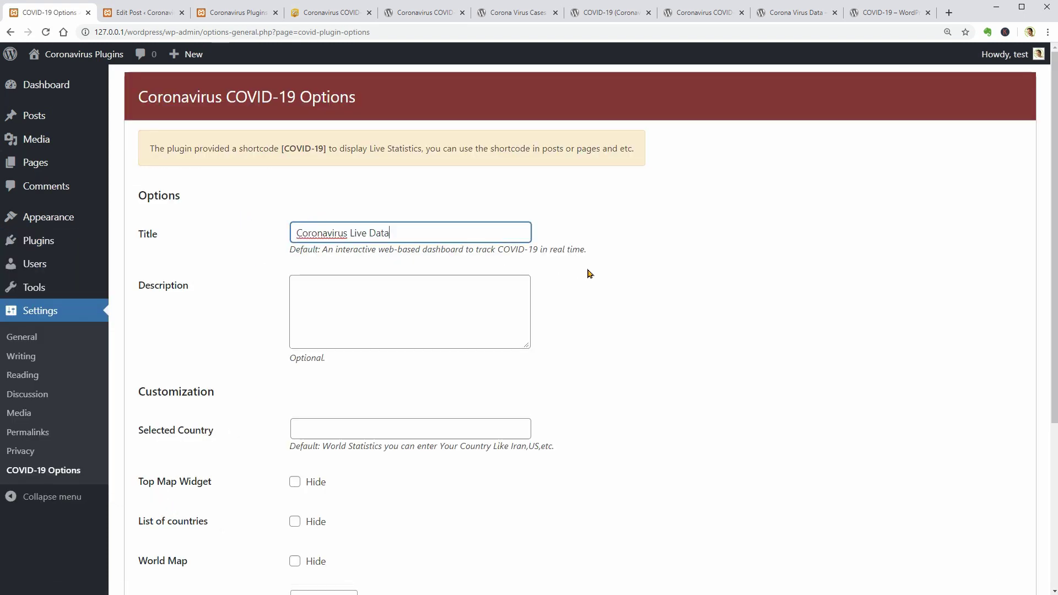
left_click(346, 285)
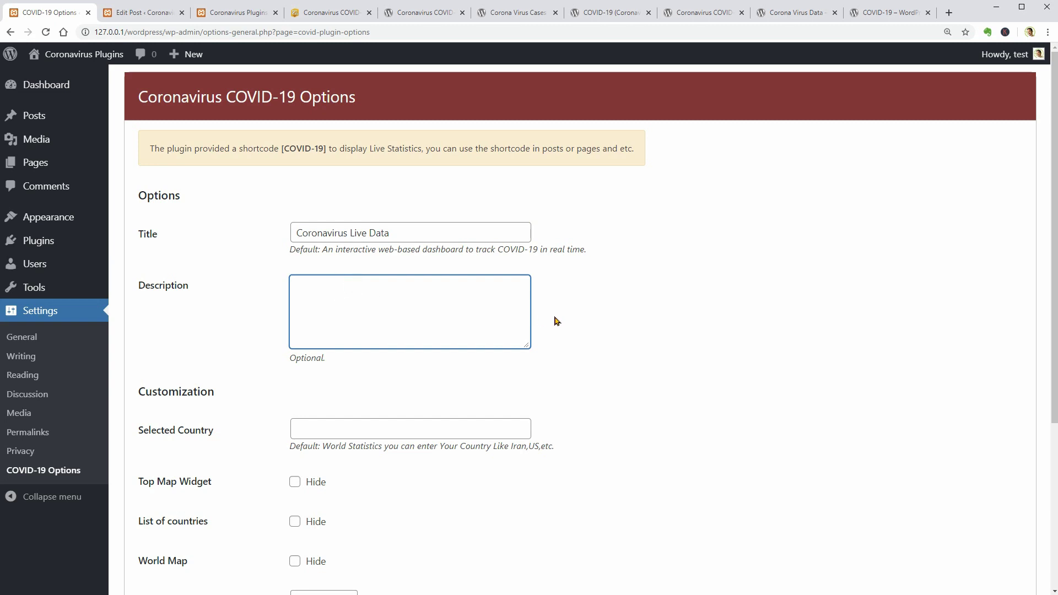
key("ctrl+v")
scroll(440, 315, "down", 2)
left_click(347, 331)
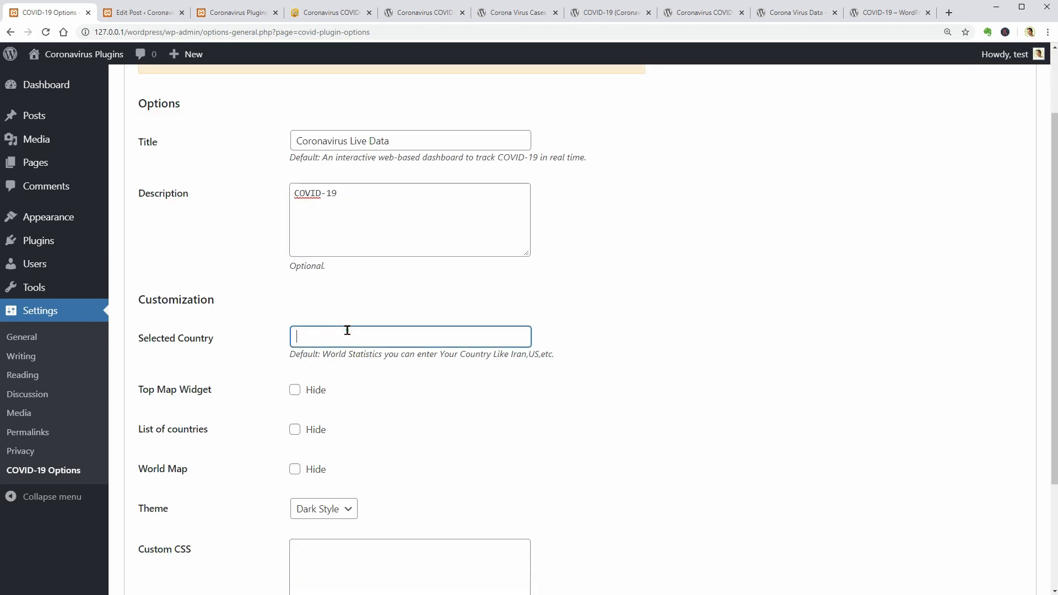
scroll(375, 376, "down", 3)
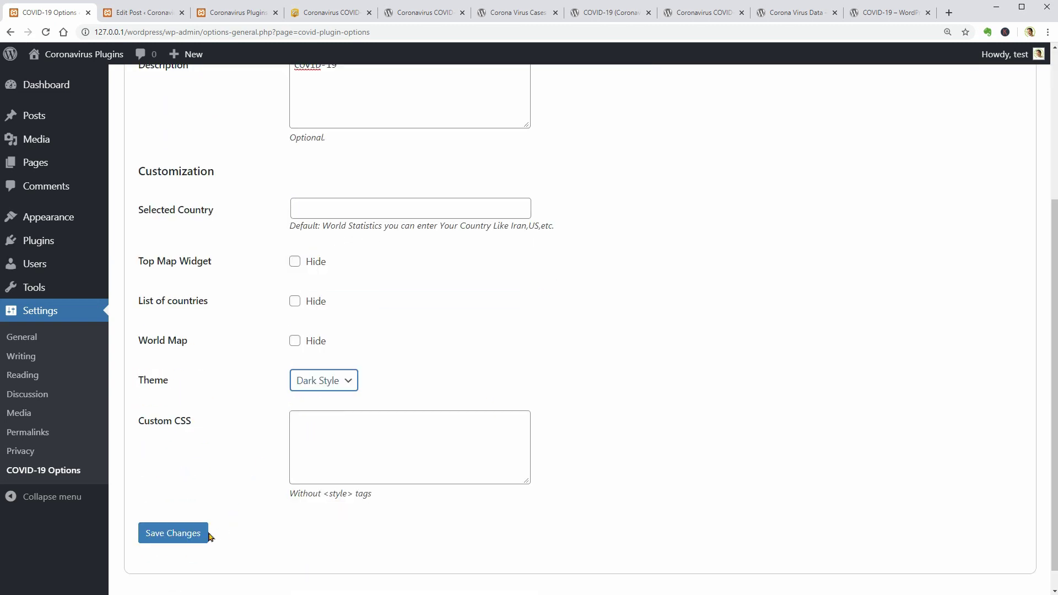
left_click(177, 533)
Step: Copy the [COVID-19] shortcode from the save notice and check the live post
left_click_drag(283, 193, 325, 195)
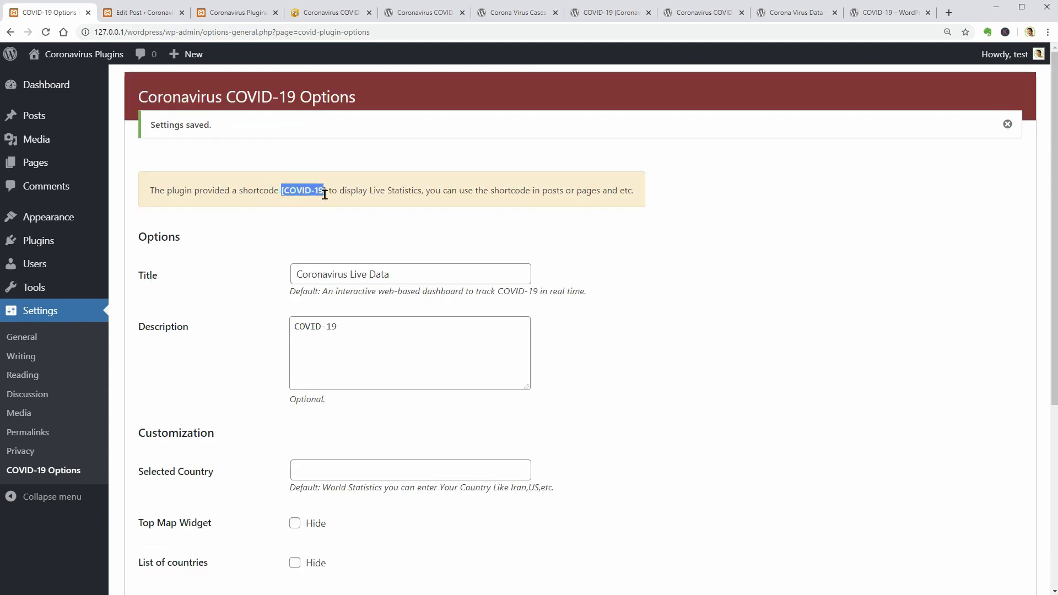
right_click(320, 193)
left_click(344, 202)
left_click(240, 21)
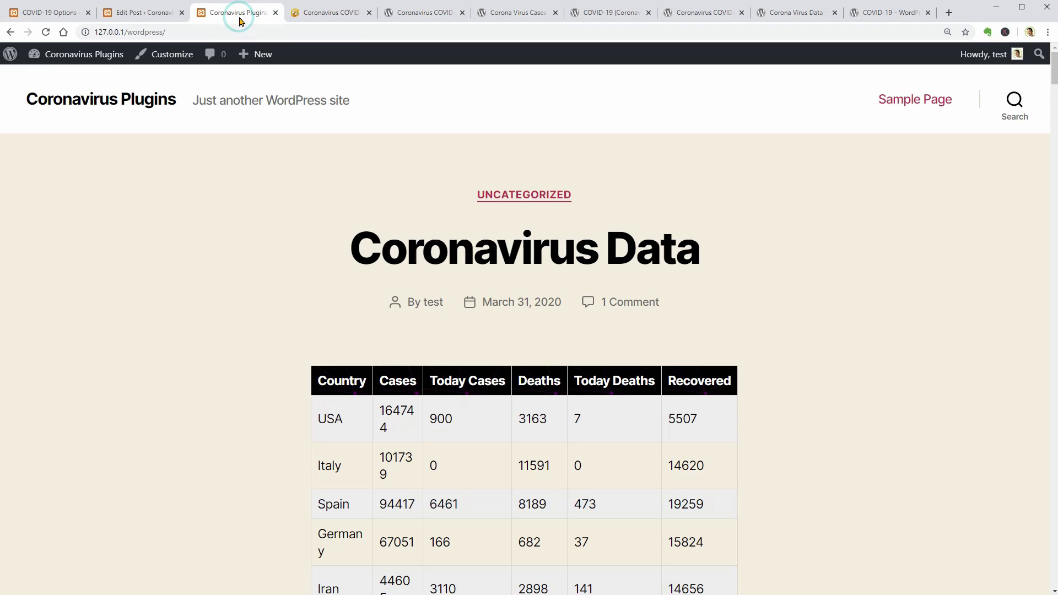
Step: Replace the post's shortcode block text with [COVID-19] and update the post
left_click(275, 12)
left_click(165, 15)
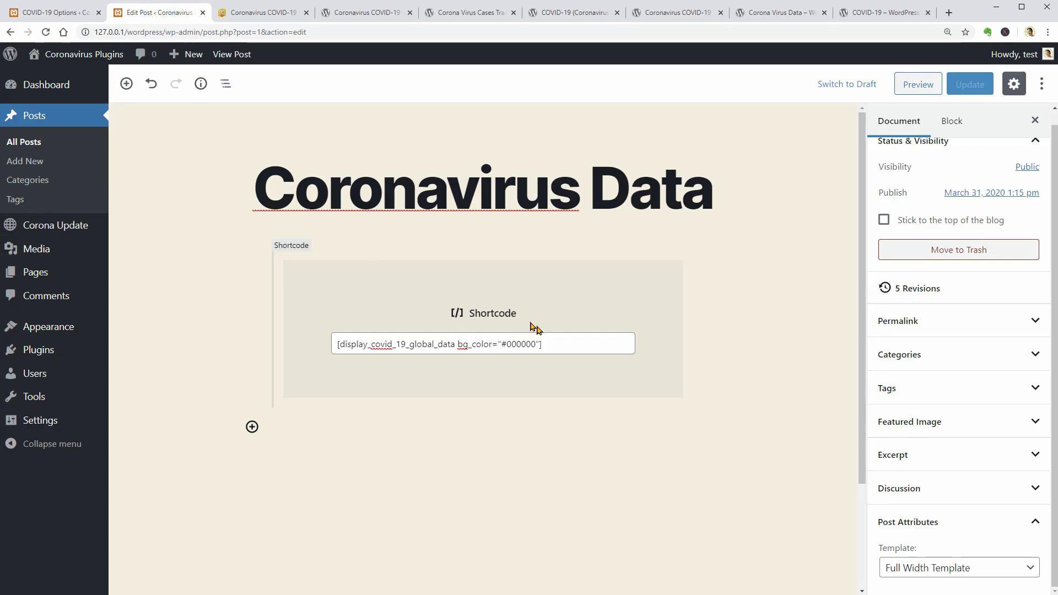
left_click_drag(536, 342, 331, 350)
right_click(388, 344)
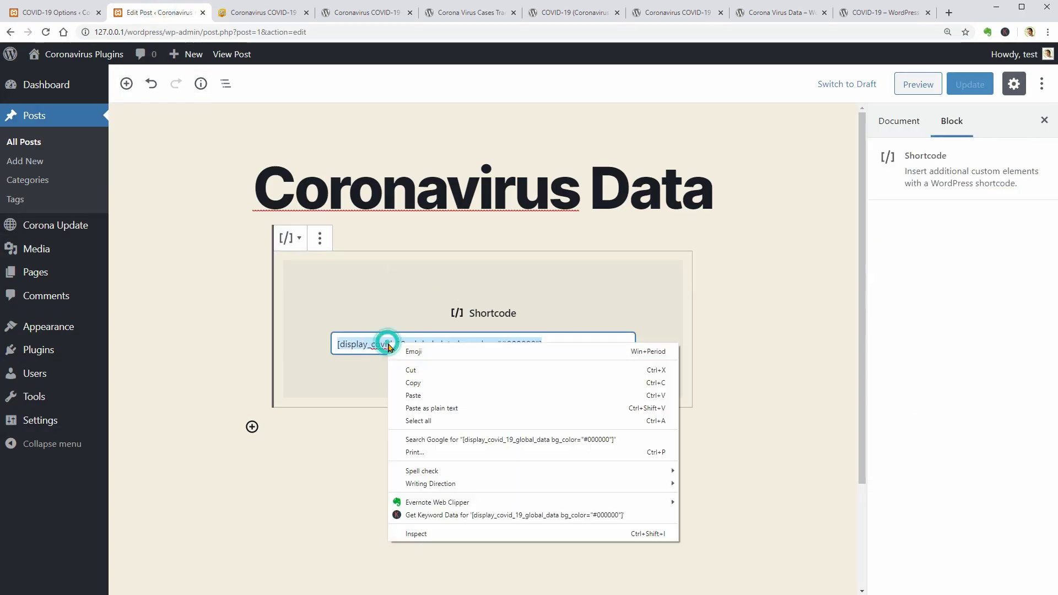
left_click(419, 395)
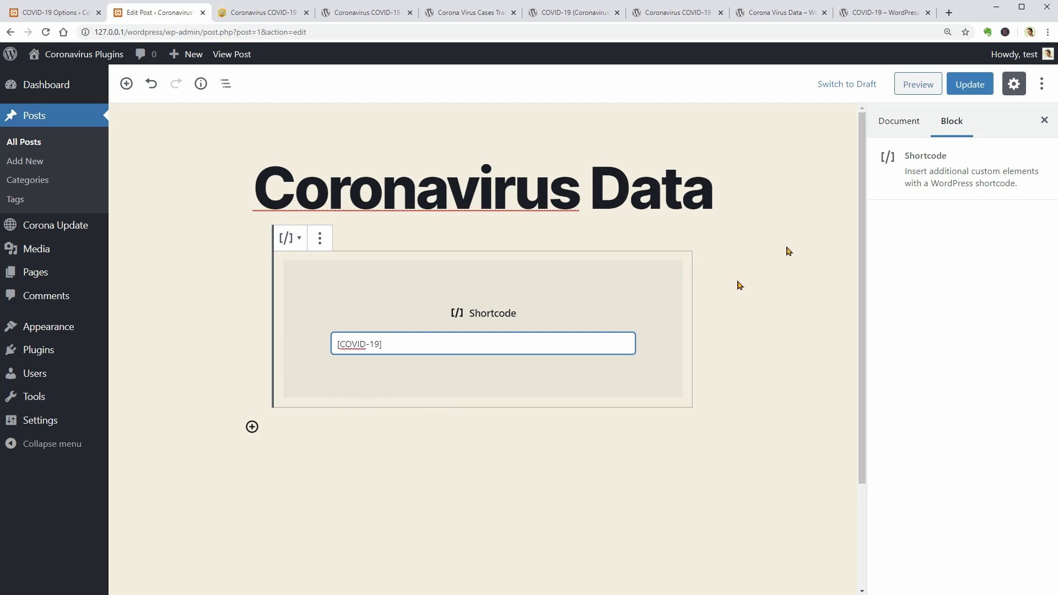
left_click(965, 84)
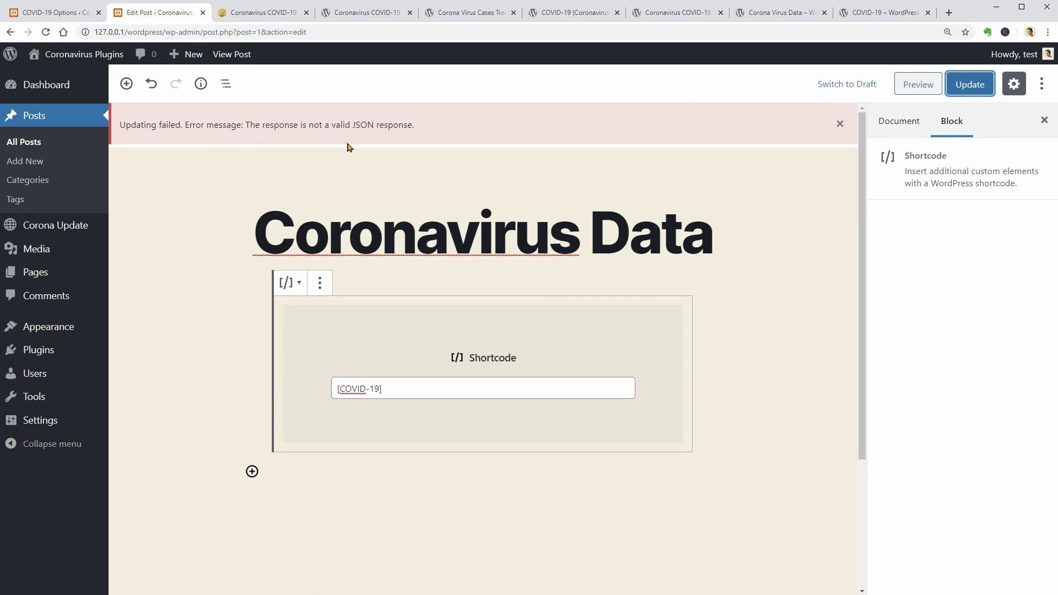
Step: Preview the post and browse its Coronavirus Live Data totals, world map tooltips and region table
left_click(924, 92)
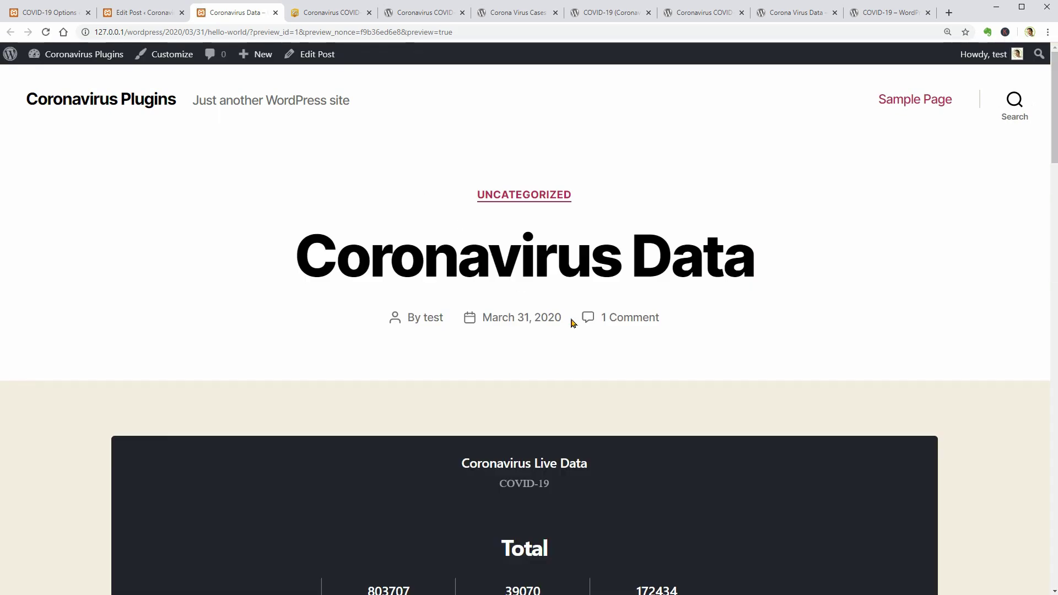
scroll(570, 322, "down", 5)
scroll(573, 324, "down", 3)
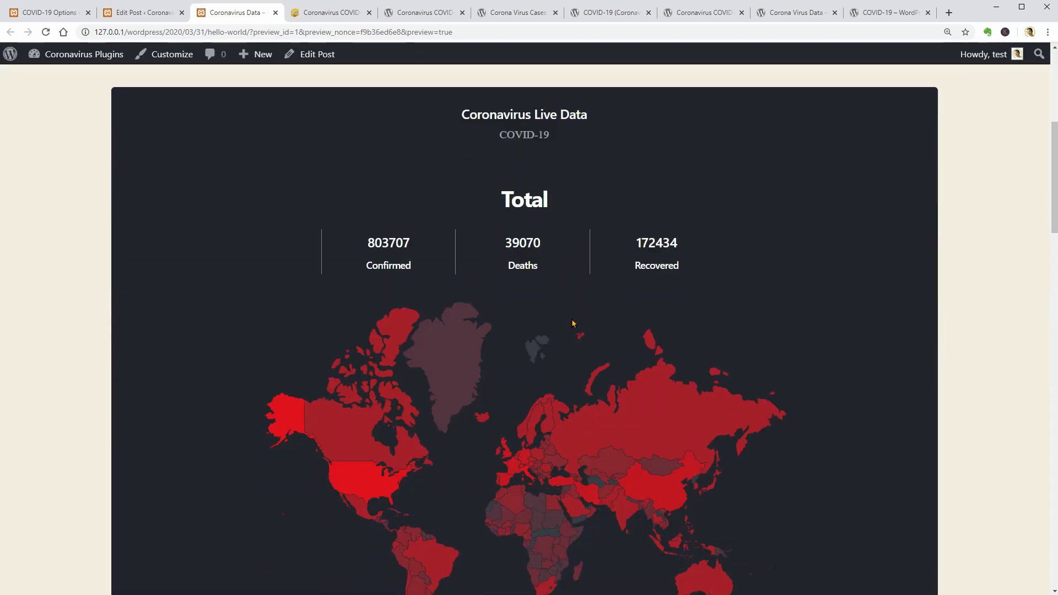
mouse_move(373, 375)
scroll(650, 337, "down", 1)
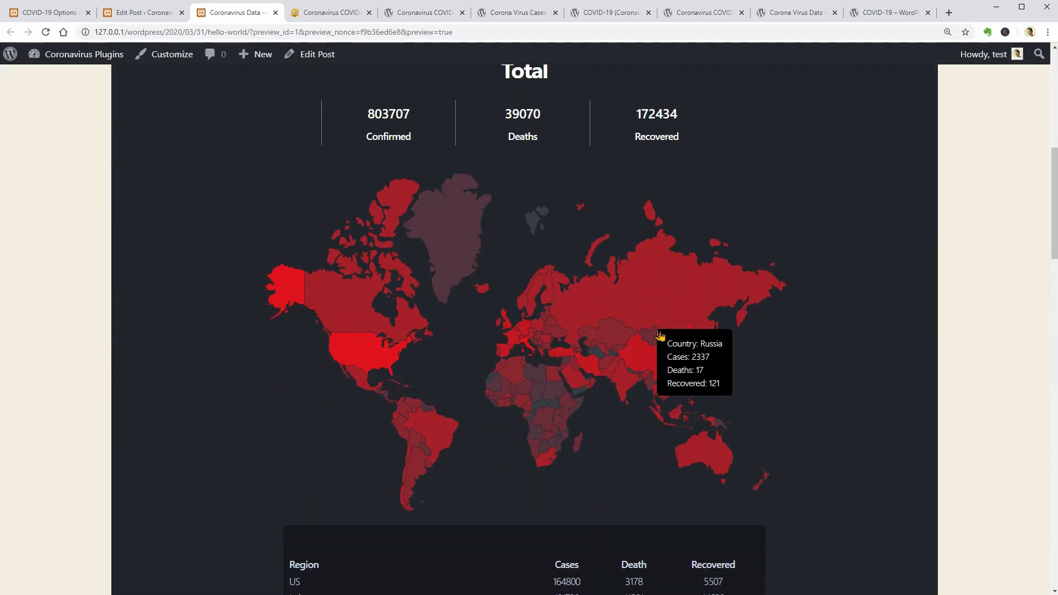
mouse_move(678, 291)
scroll(677, 291, "down", 5)
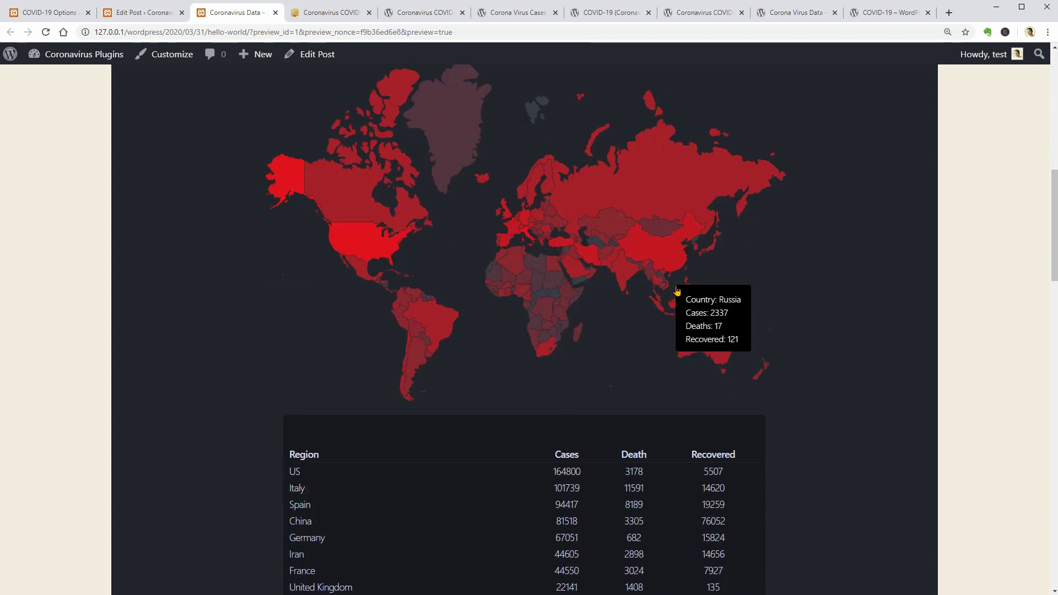
scroll(677, 290, "up", 1)
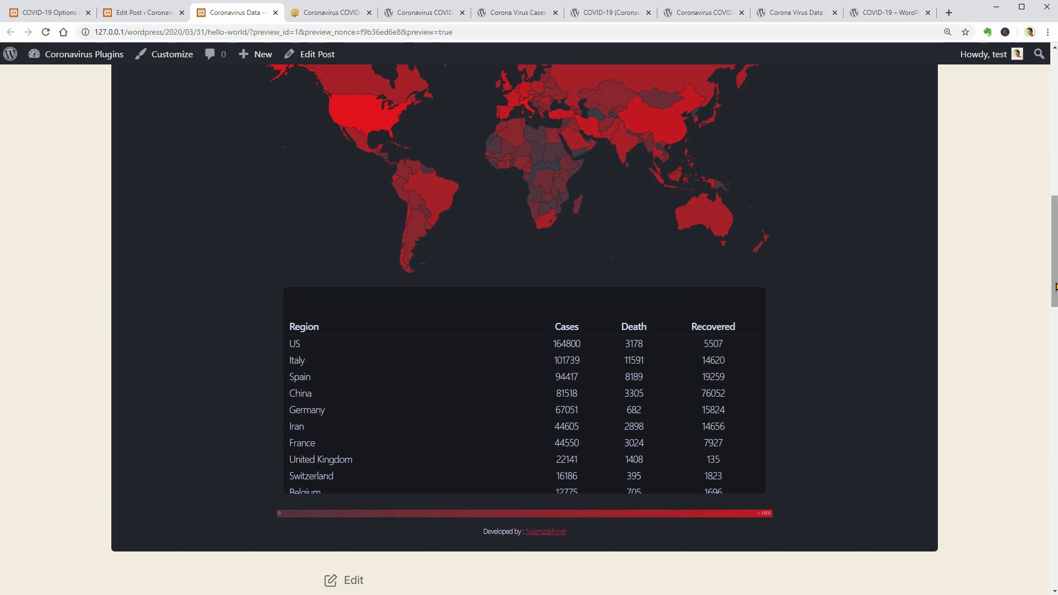
left_click_drag(1047, 288, 1054, 237)
mouse_move(671, 336)
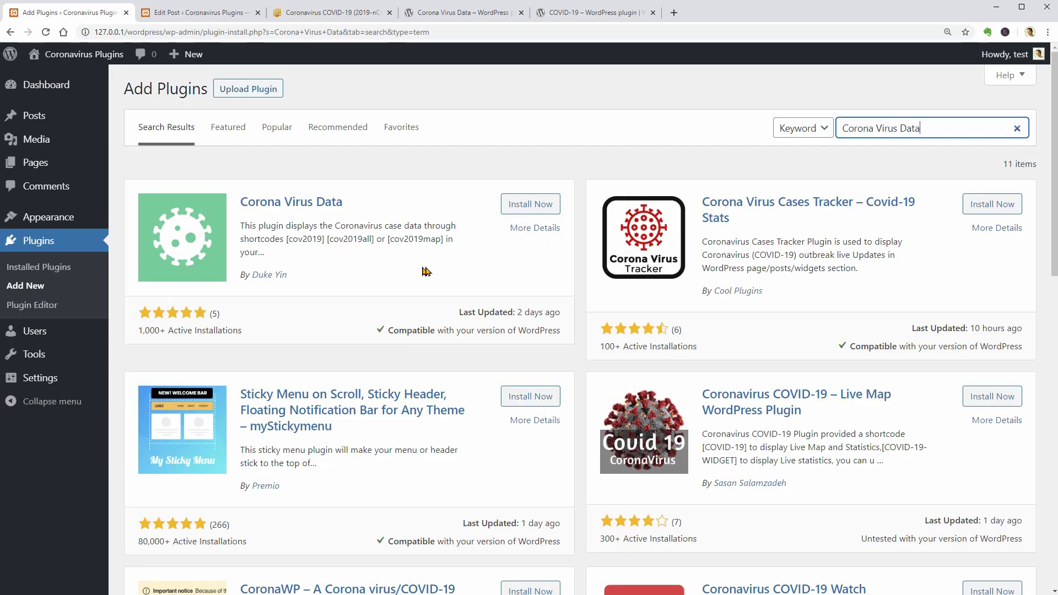
Step: Install and activate Corona Virus Data, then copy [cov2019map] from its WordPress.org page
left_click(518, 207)
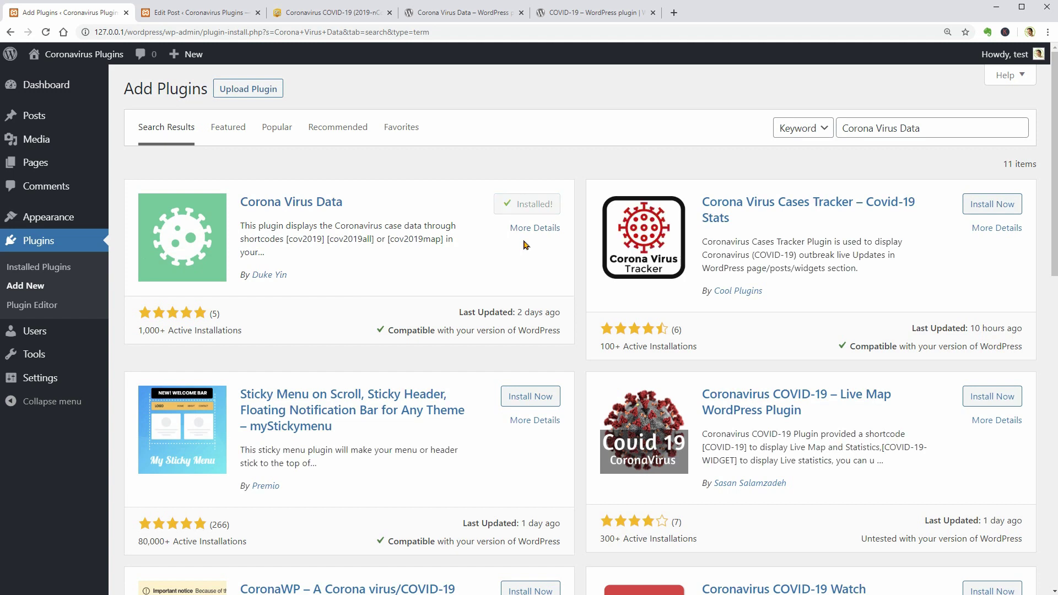
left_click(538, 206)
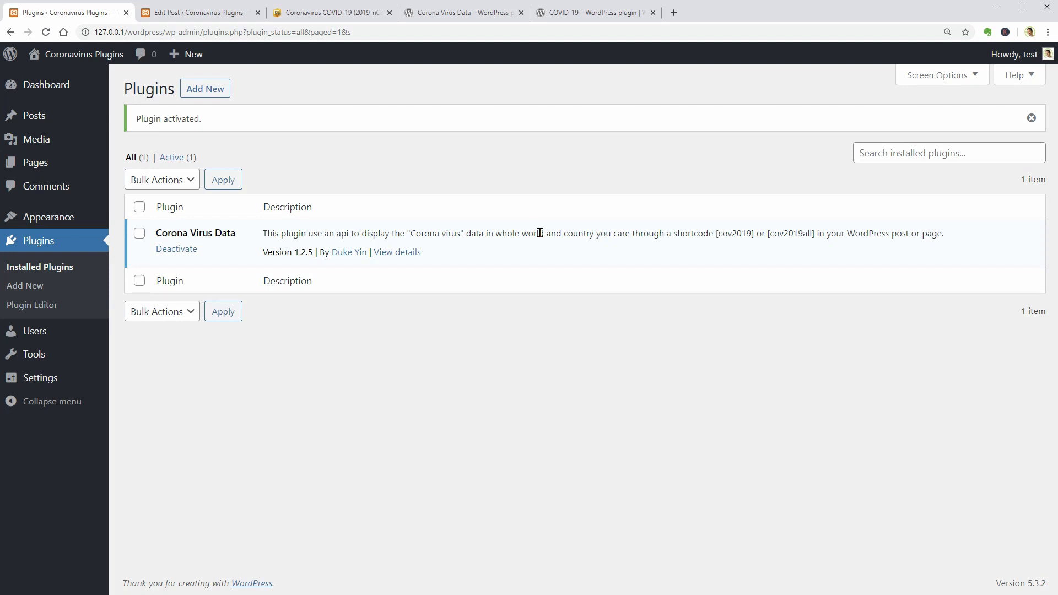
left_click(446, 12)
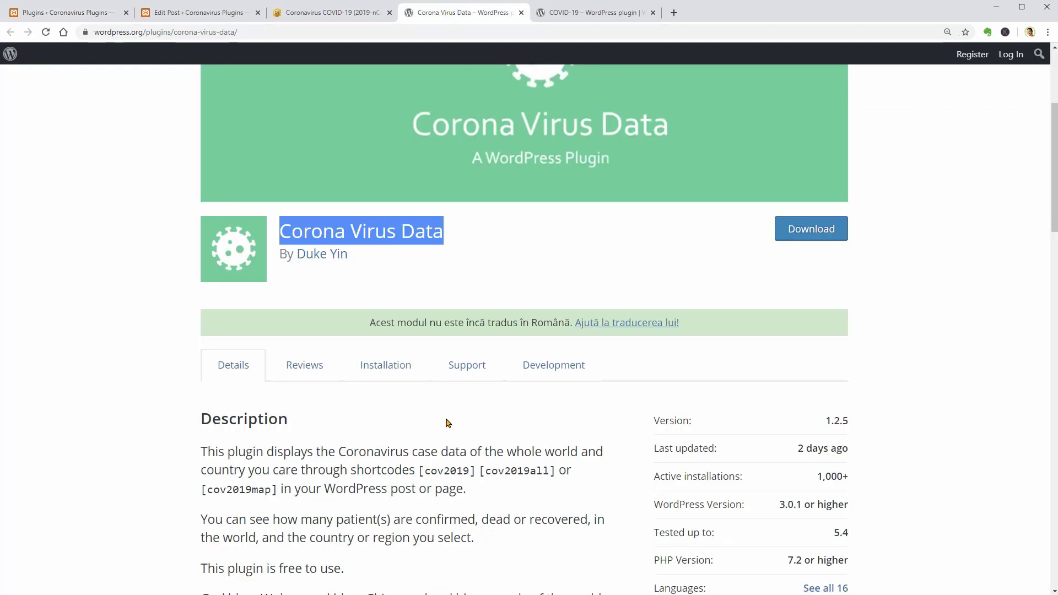
scroll(448, 423, "down", 1)
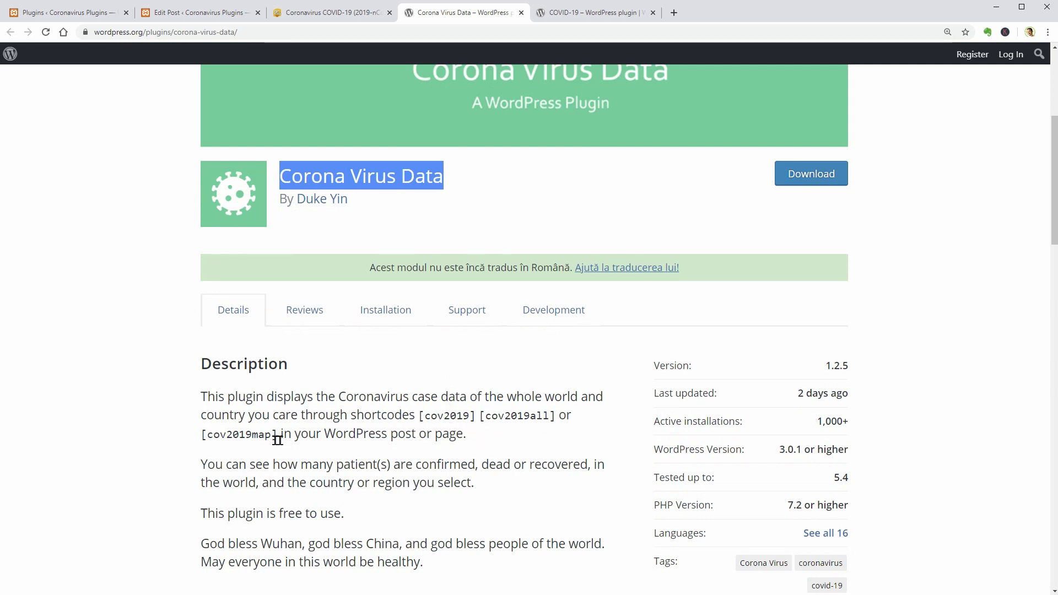
left_click_drag(202, 436, 271, 438)
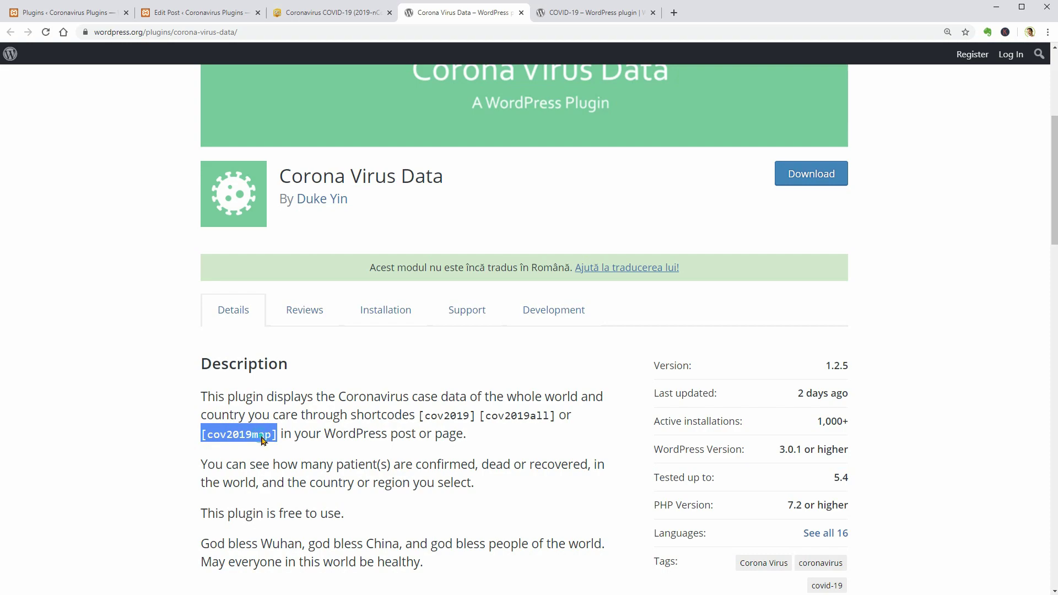
right_click(270, 438)
left_click(289, 443)
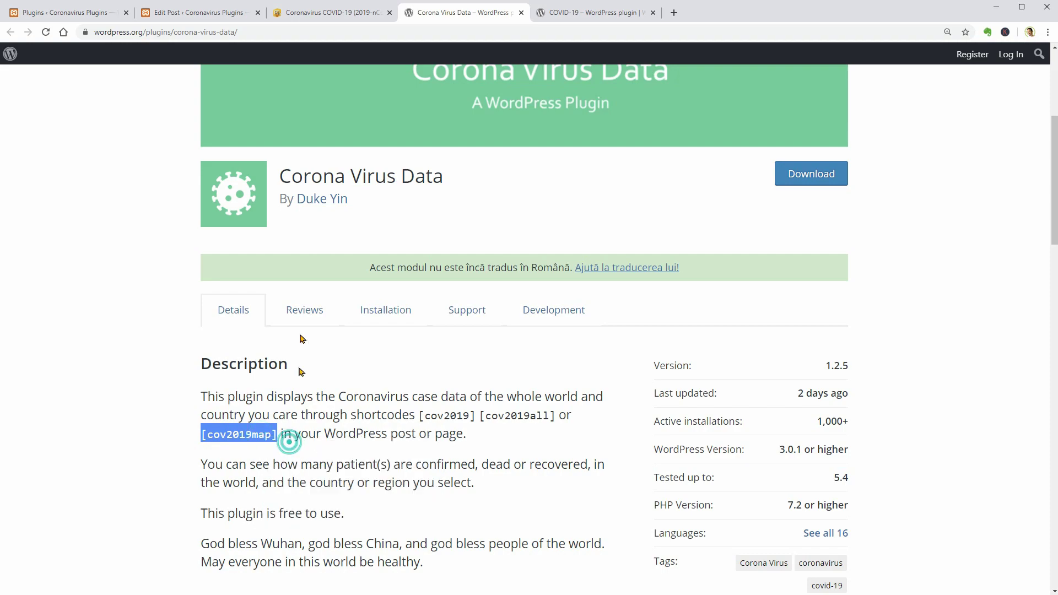
Step: Replace the post's shortcode with [cov2019map]
left_click(309, 13)
left_click(220, 12)
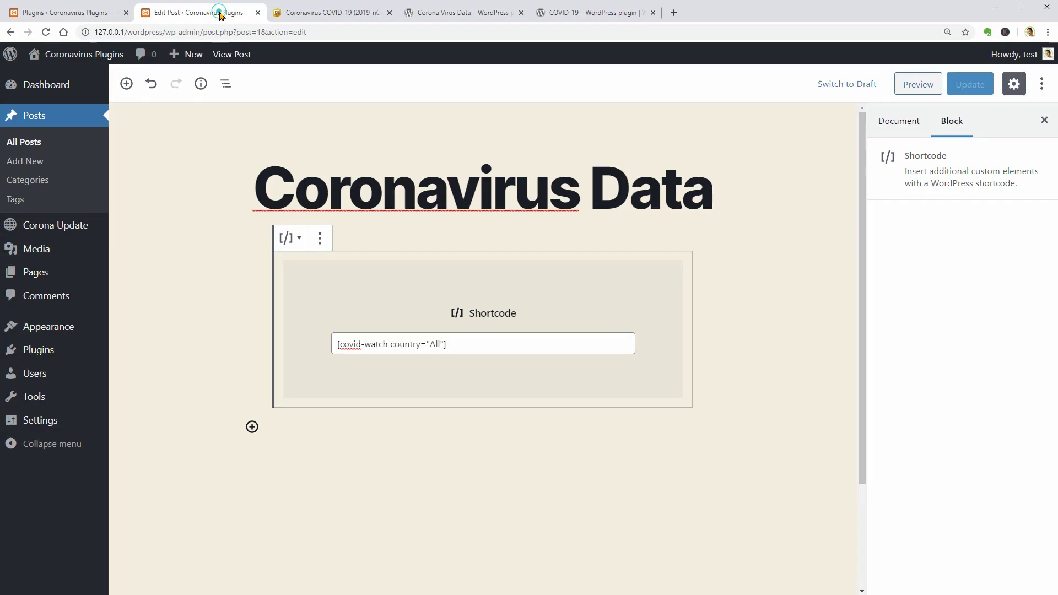
left_click_drag(445, 348, 334, 354)
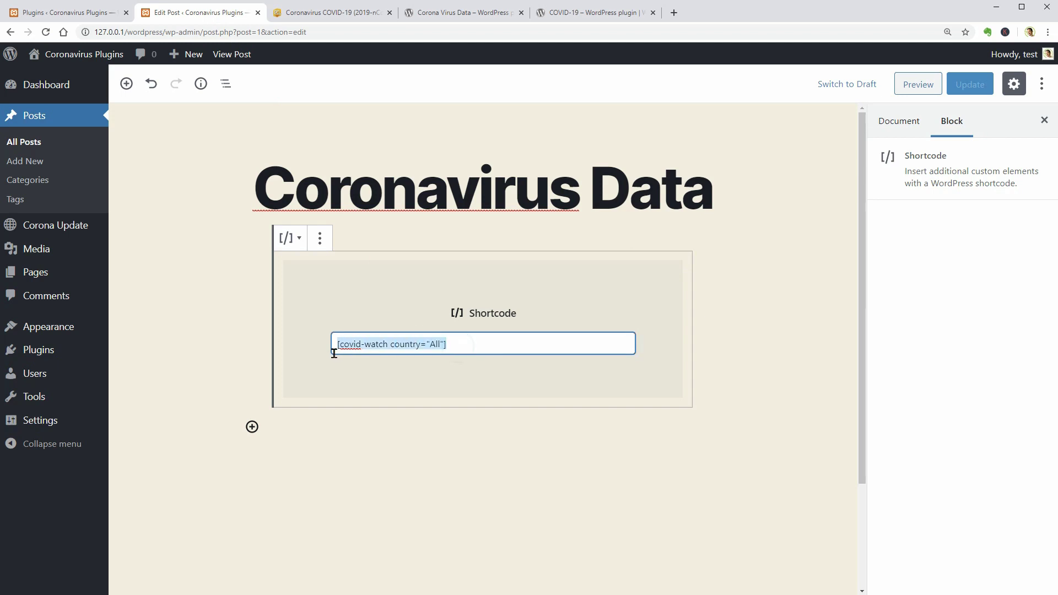
right_click(370, 351)
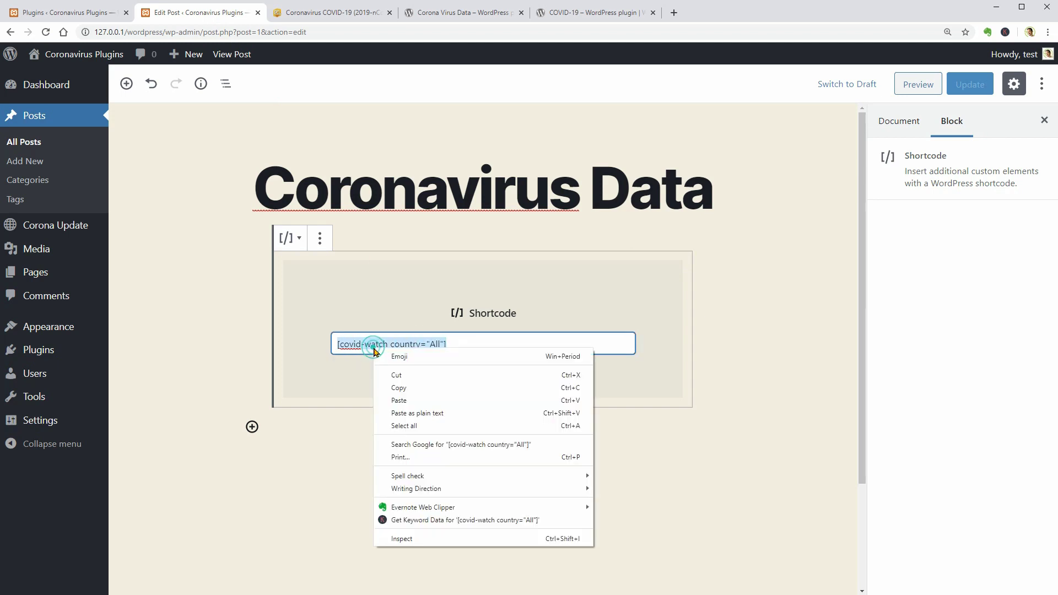
left_click(422, 403)
Step: Duplicate the map shortcode block and edit the copy to [cov2019]
left_click(320, 239)
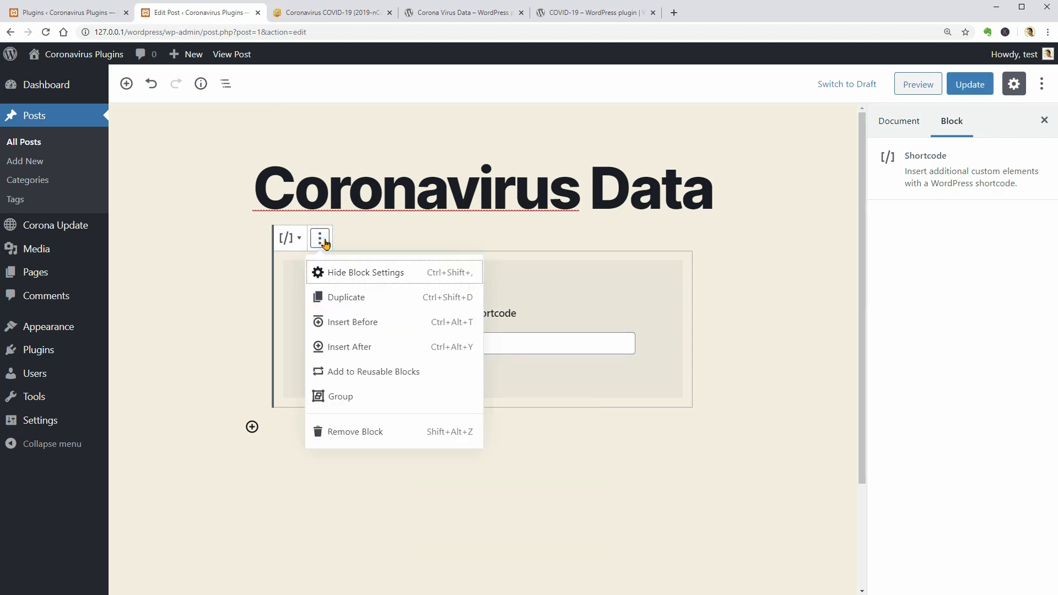
left_click(358, 298)
left_click(390, 502)
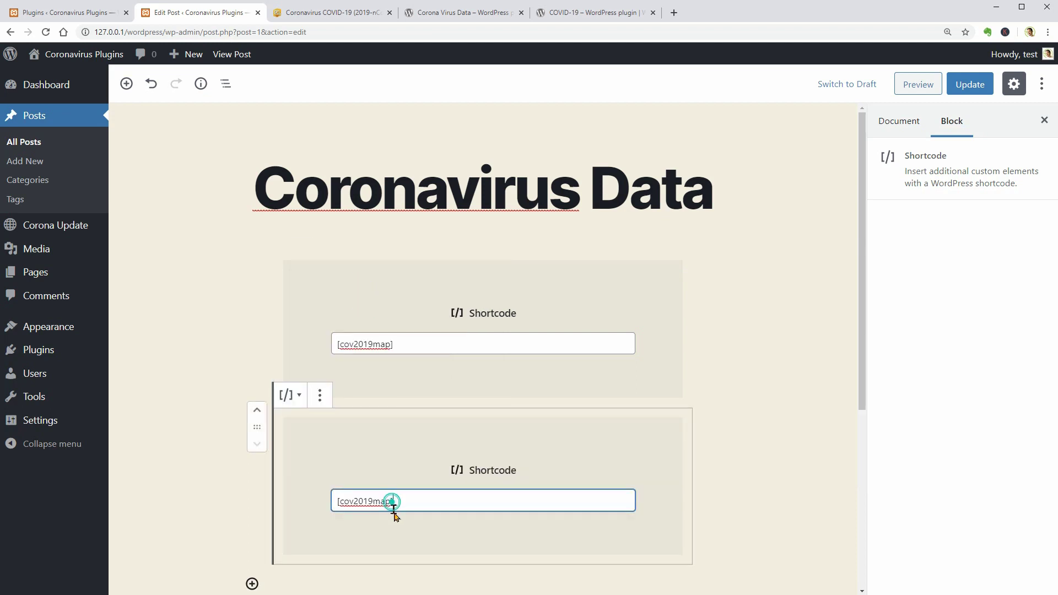
key("BackSpace")
Step: Duplicate the [cov2019] block, change it to [cov2019all], and update the post
left_click(319, 396)
scroll(342, 391, "down", 2)
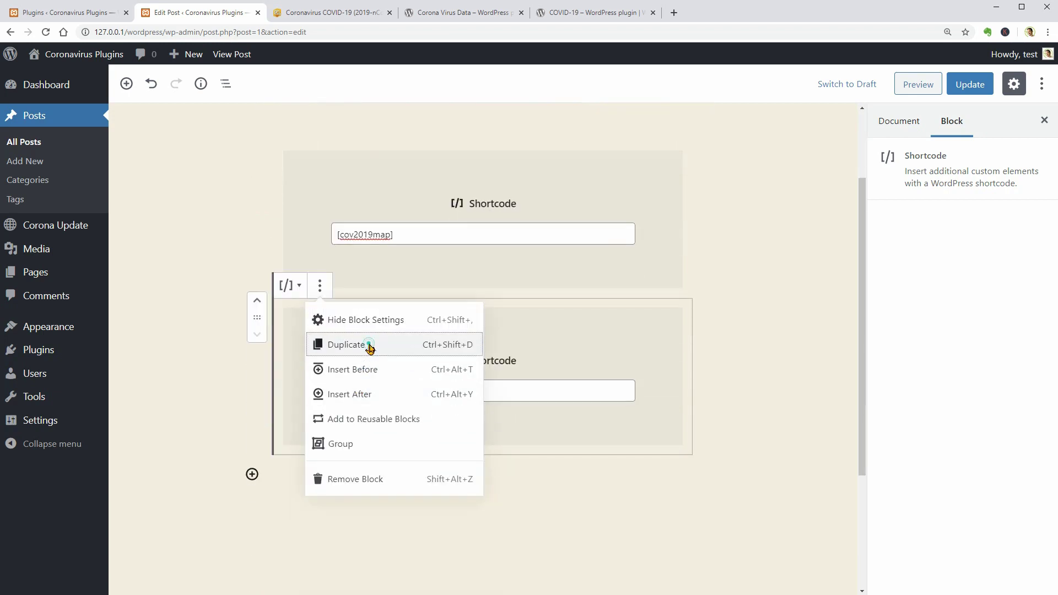
left_click(369, 345)
scroll(397, 397, "down", 1)
left_click(373, 383)
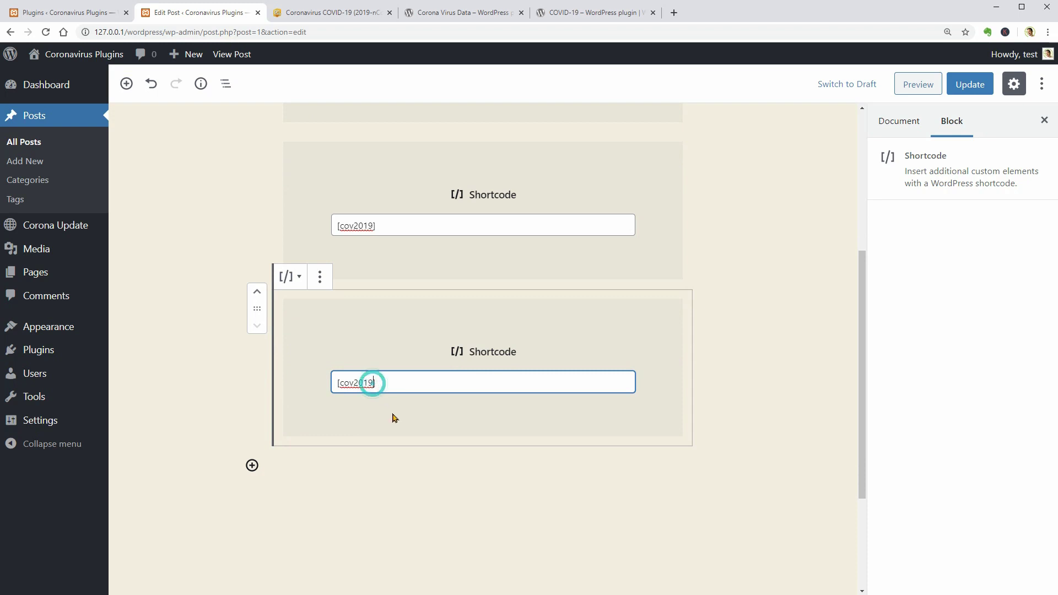
type("all")
scroll(389, 408, "up", 1)
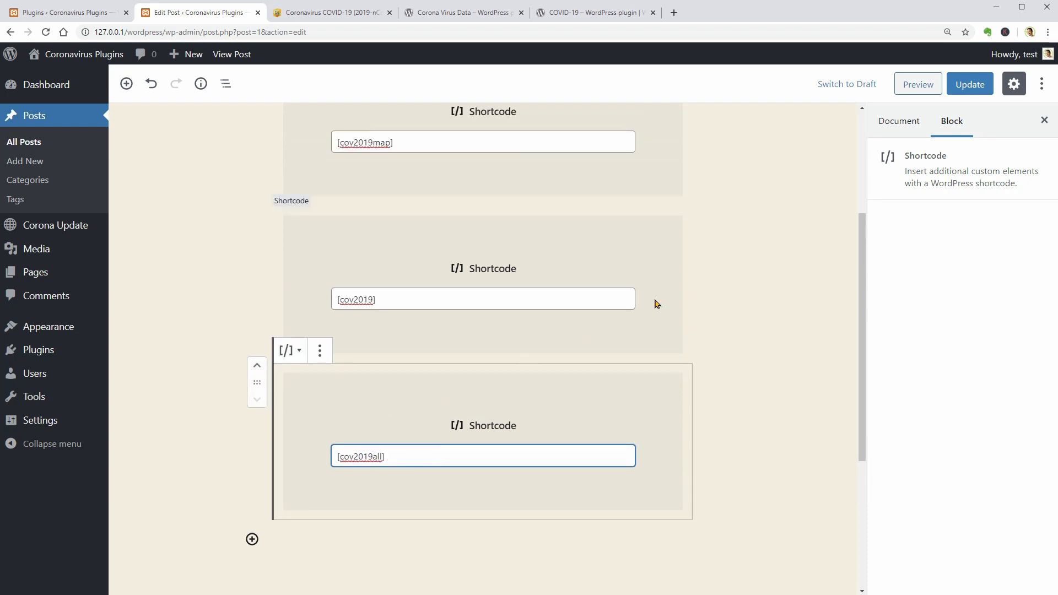
left_click(973, 91)
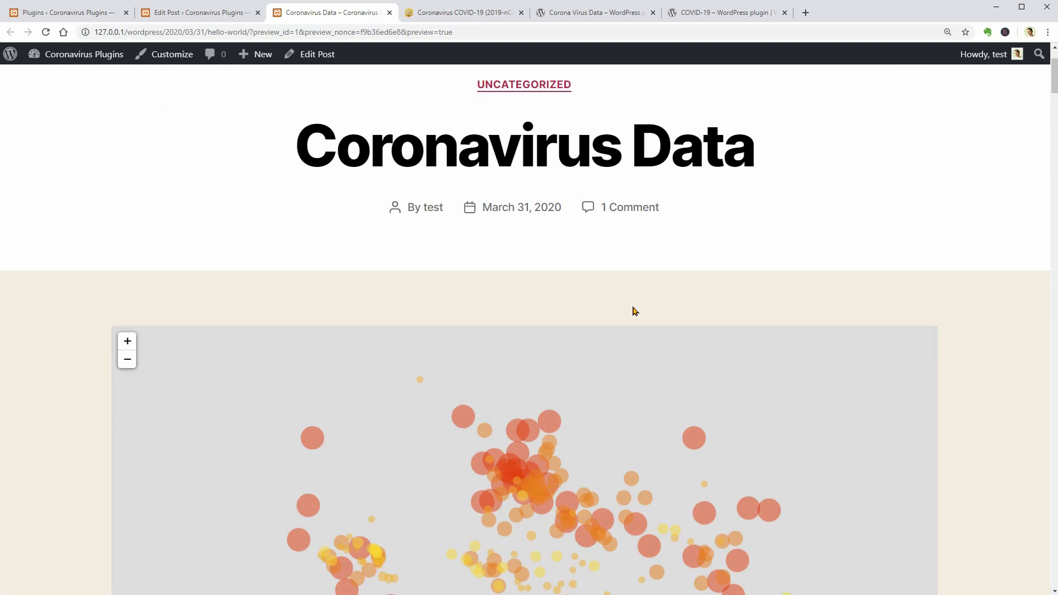
scroll(610, 313, "down", 3)
Step: Inspect Finland's and Iceland's figures on the bubble map, then scroll to the Global Total and country table
left_click(553, 283)
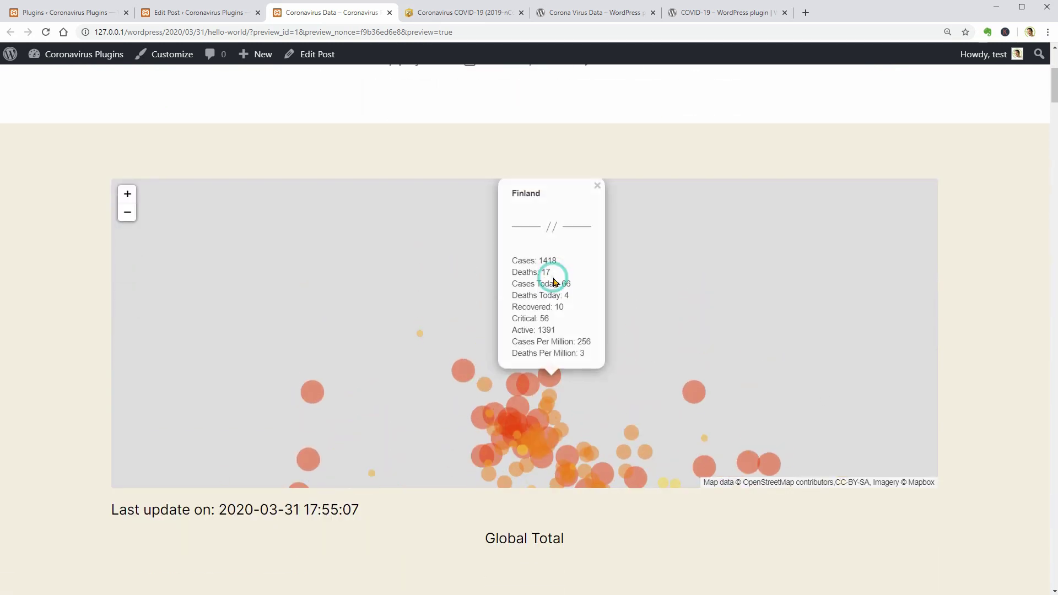
left_click(463, 381)
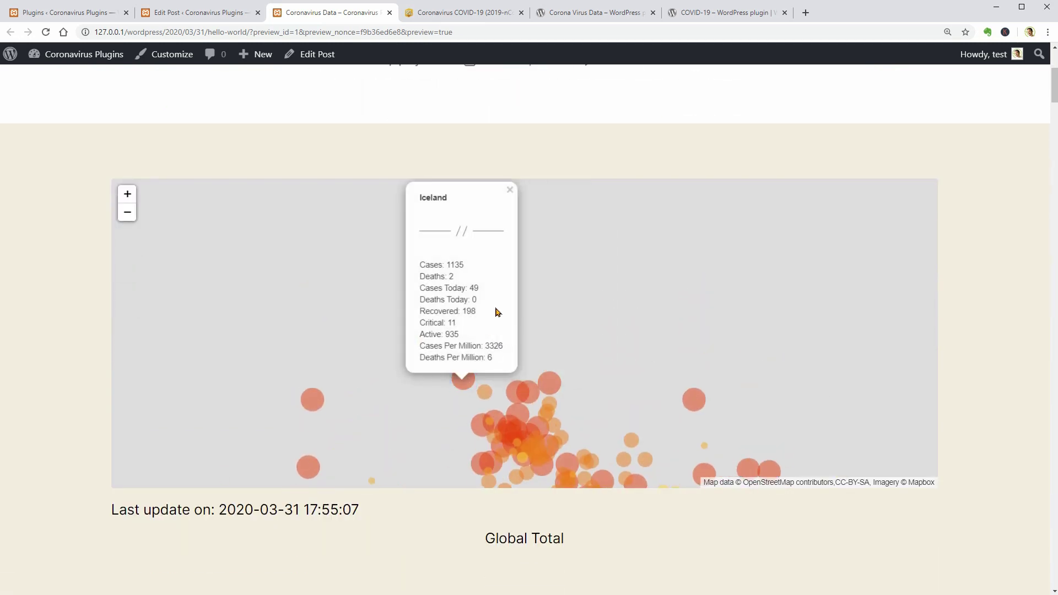
left_click(510, 193)
scroll(551, 248, "down", 5)
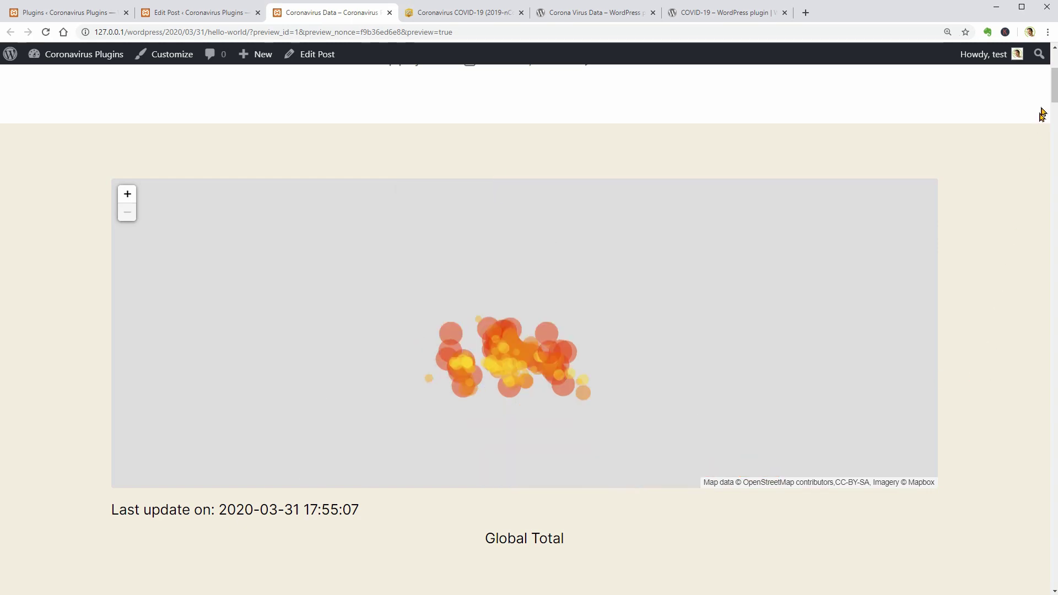
left_click_drag(1054, 98, 1054, 117)
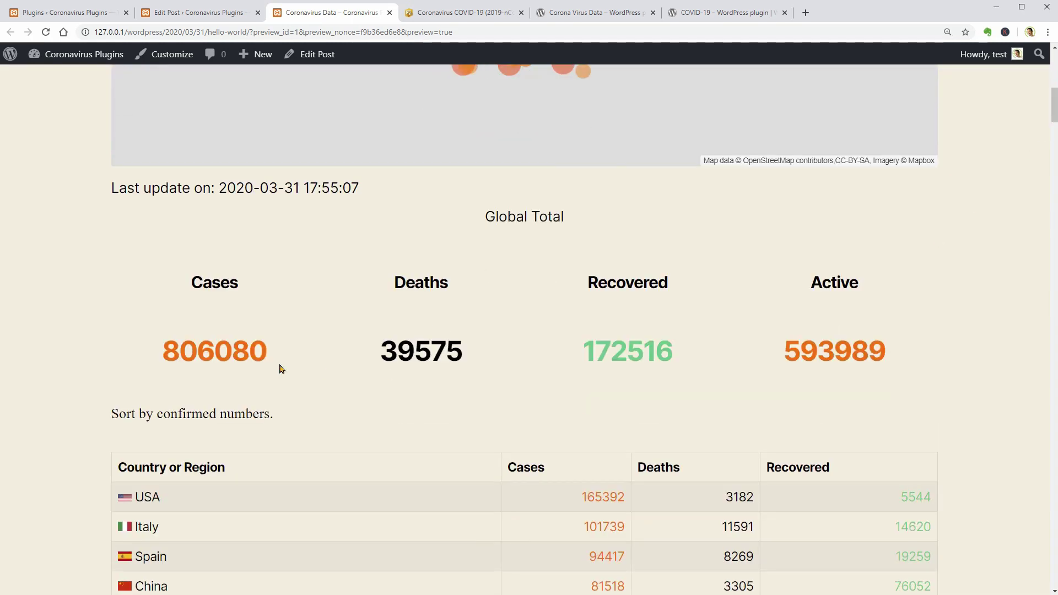
left_click_drag(1055, 118, 1055, 138)
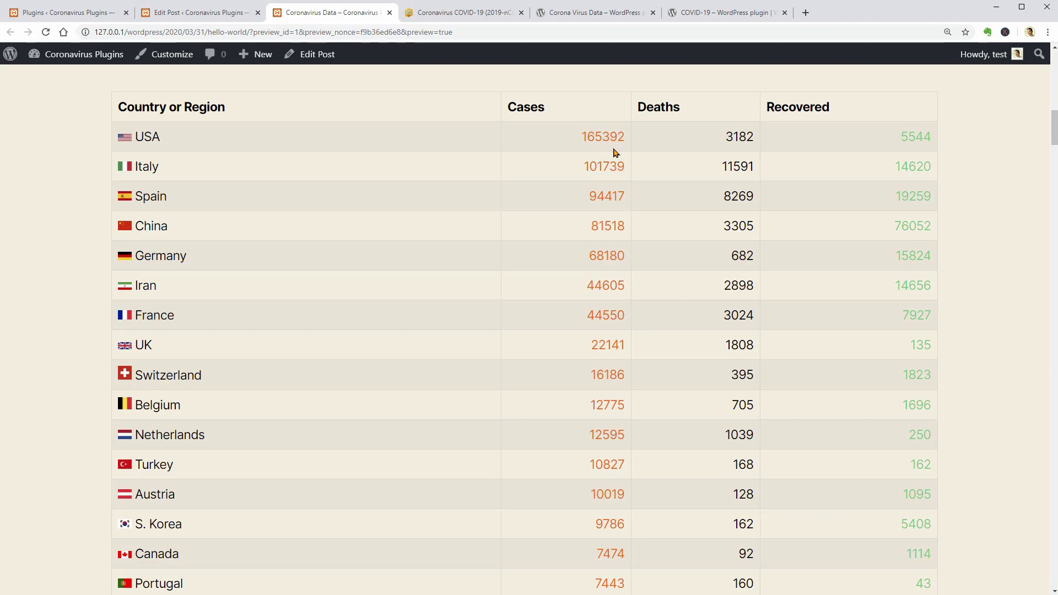
left_click(486, 13)
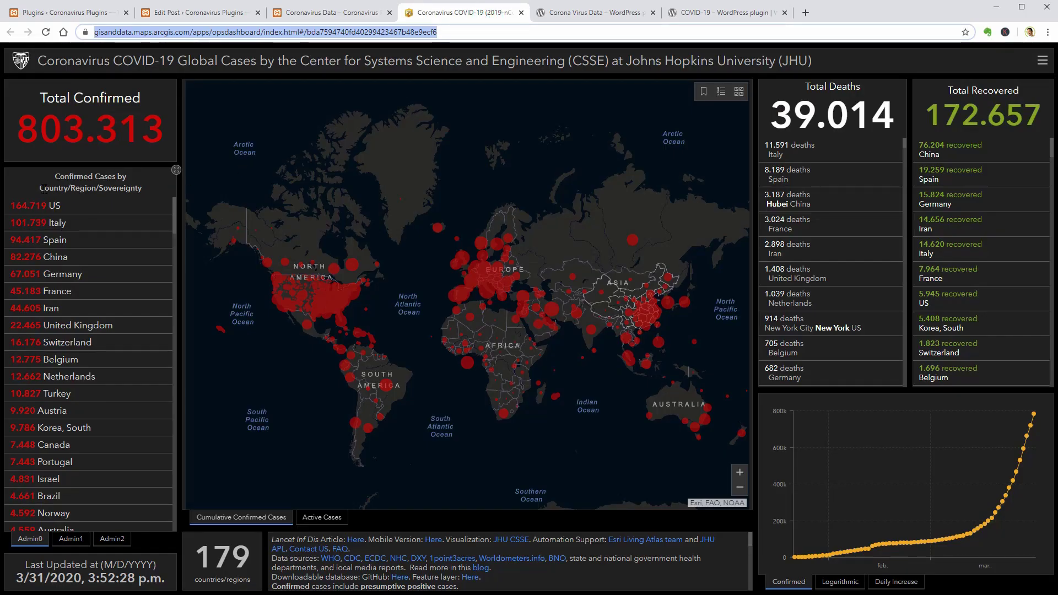
left_click(46, 32)
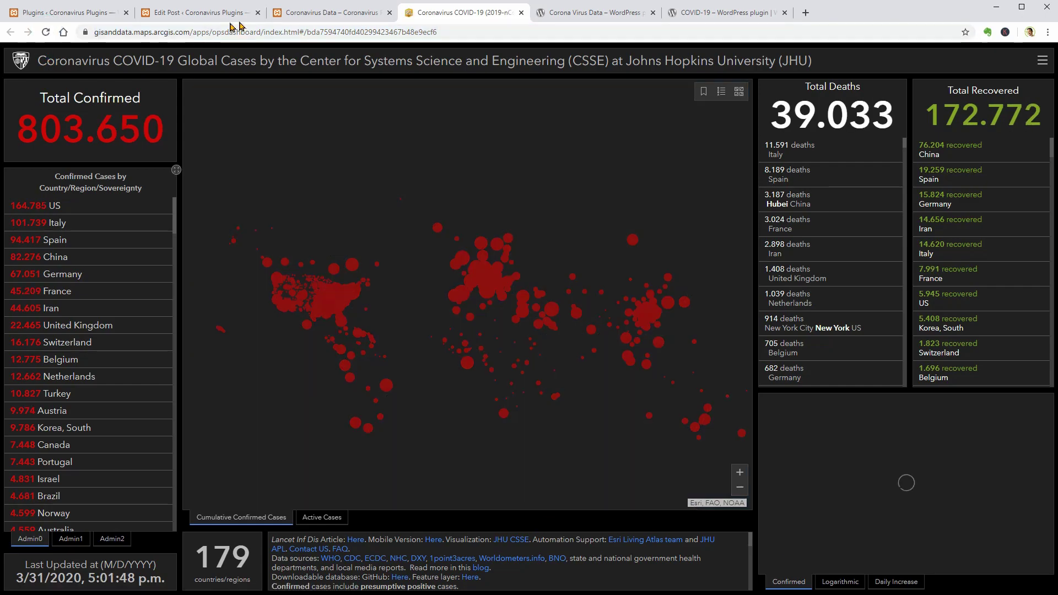
left_click(324, 17)
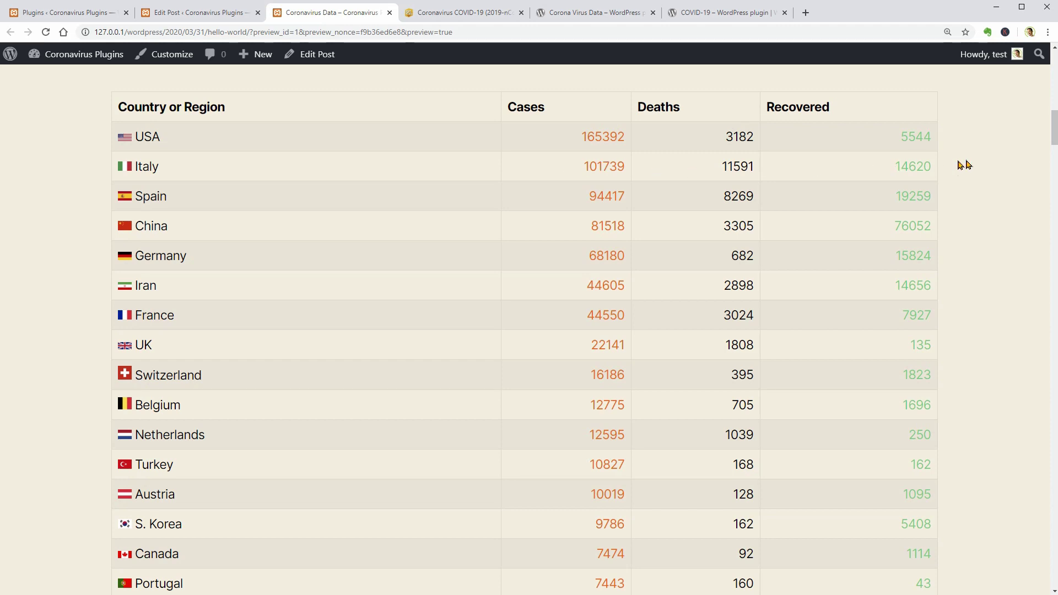
Step: Scroll through the rest of the country list, then back up to the post title
left_click_drag(1054, 144, 1055, 181)
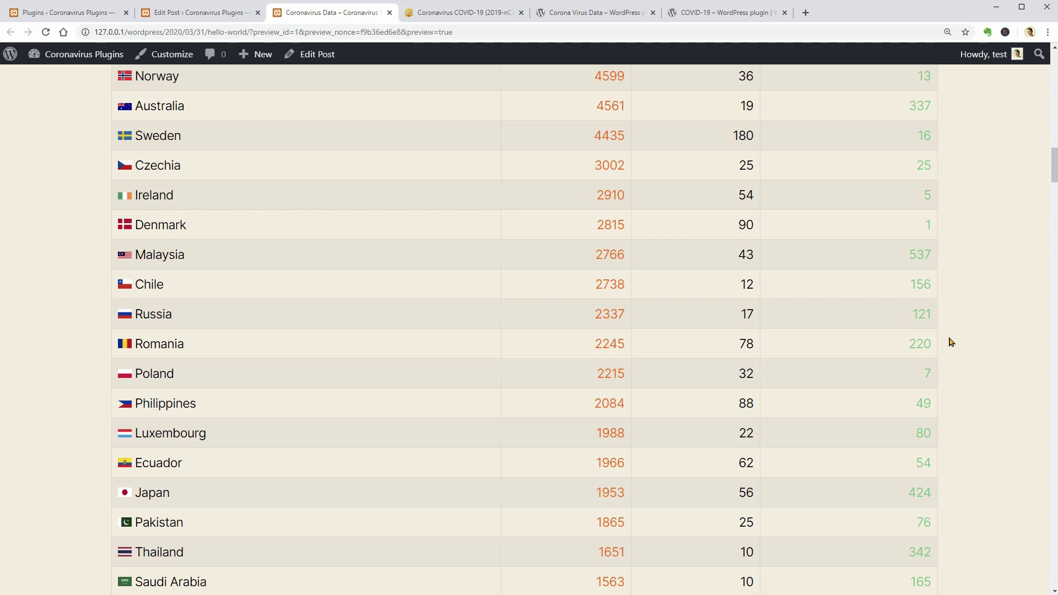
left_click_drag(1054, 166, 1055, 60)
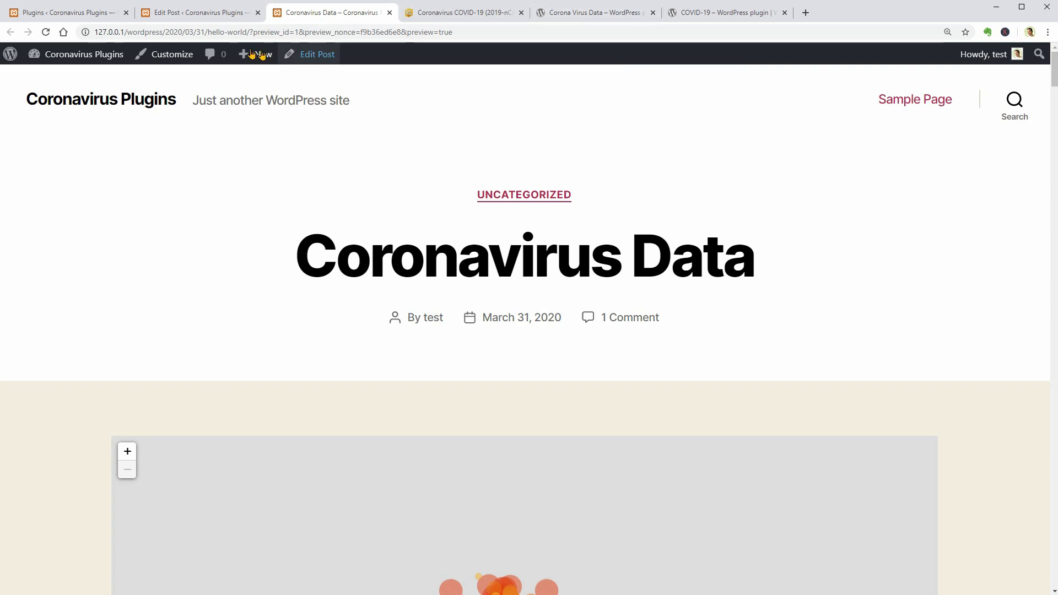
Step: Close the preview, then deactivate and delete the Corona Virus Data plugin, confirming with OK
left_click(390, 12)
left_click(222, 20)
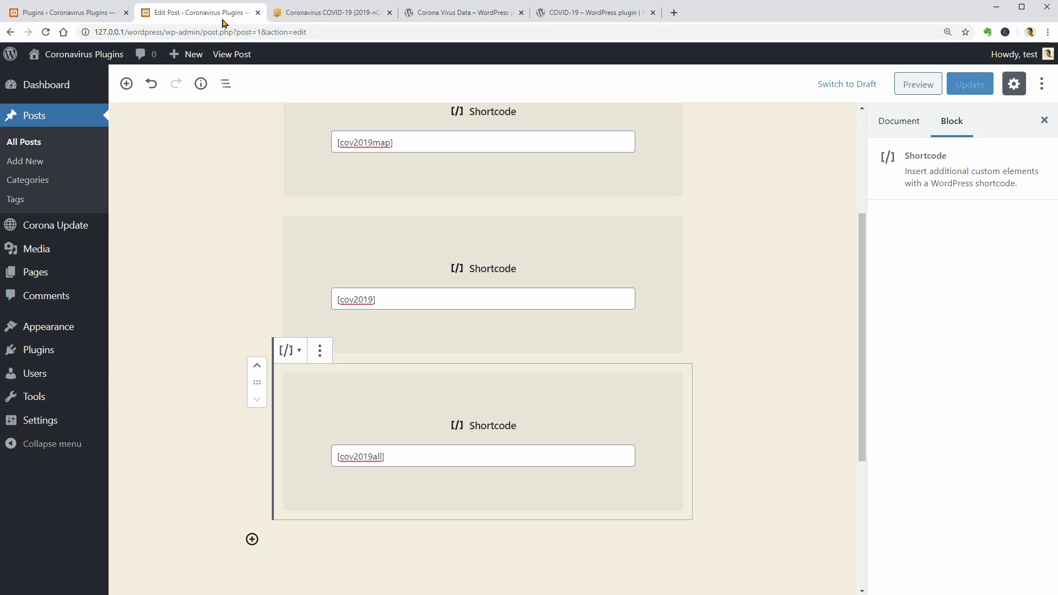
left_click(86, 12)
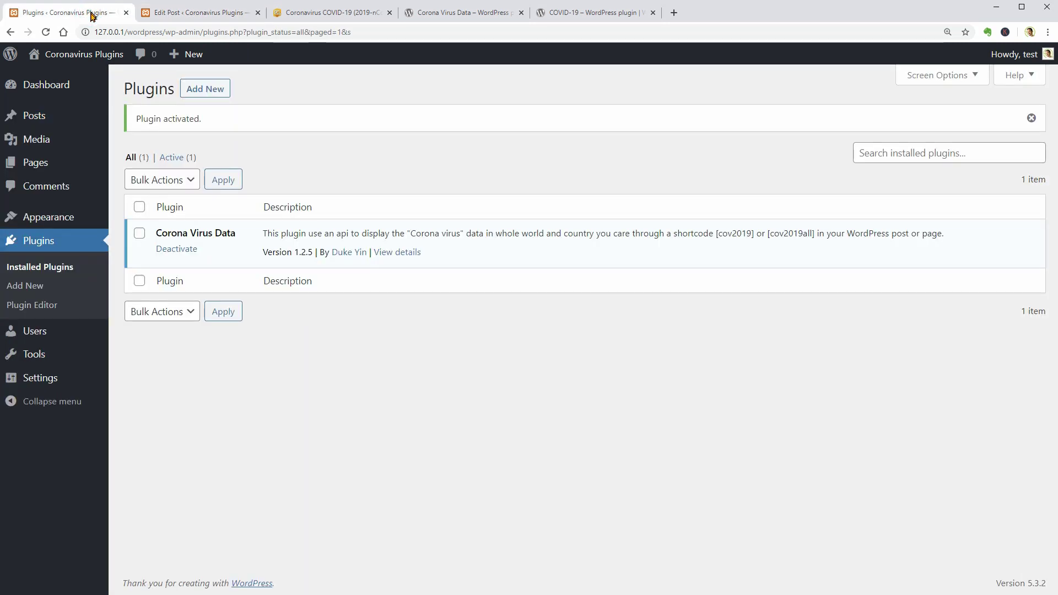
left_click(177, 249)
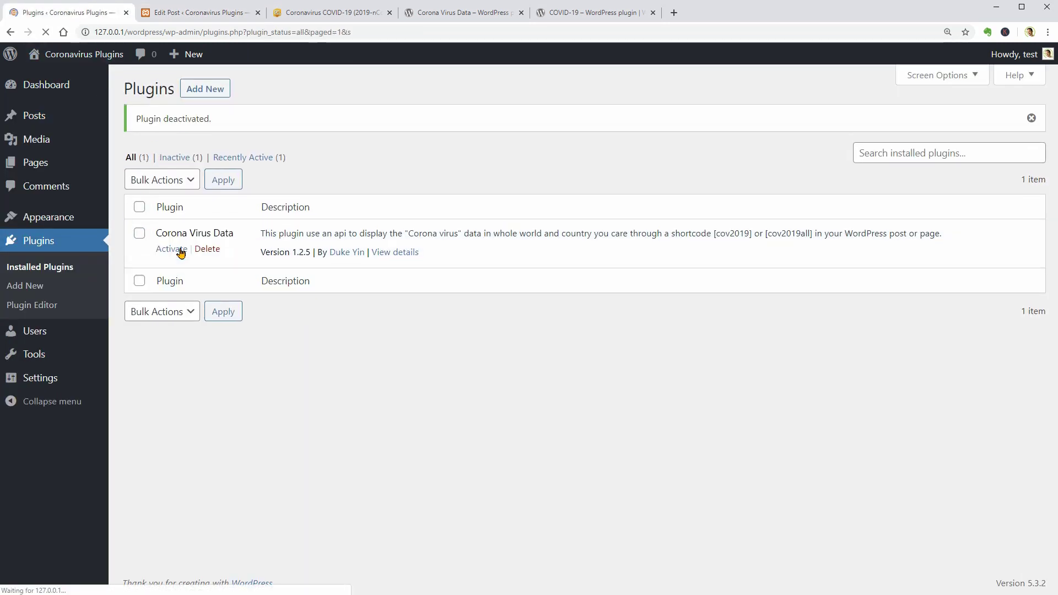
left_click(205, 250)
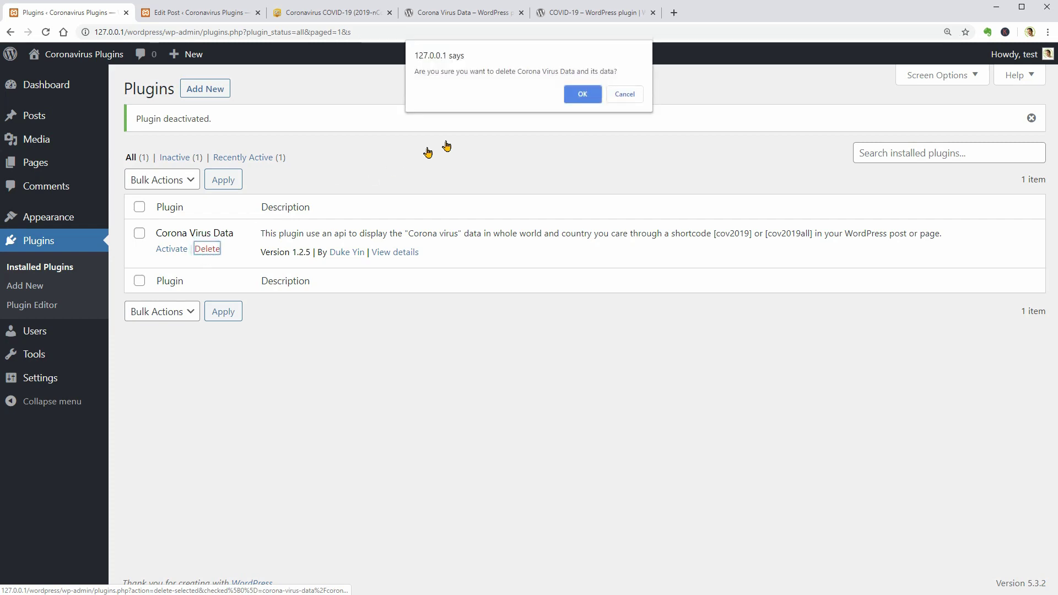
left_click(591, 98)
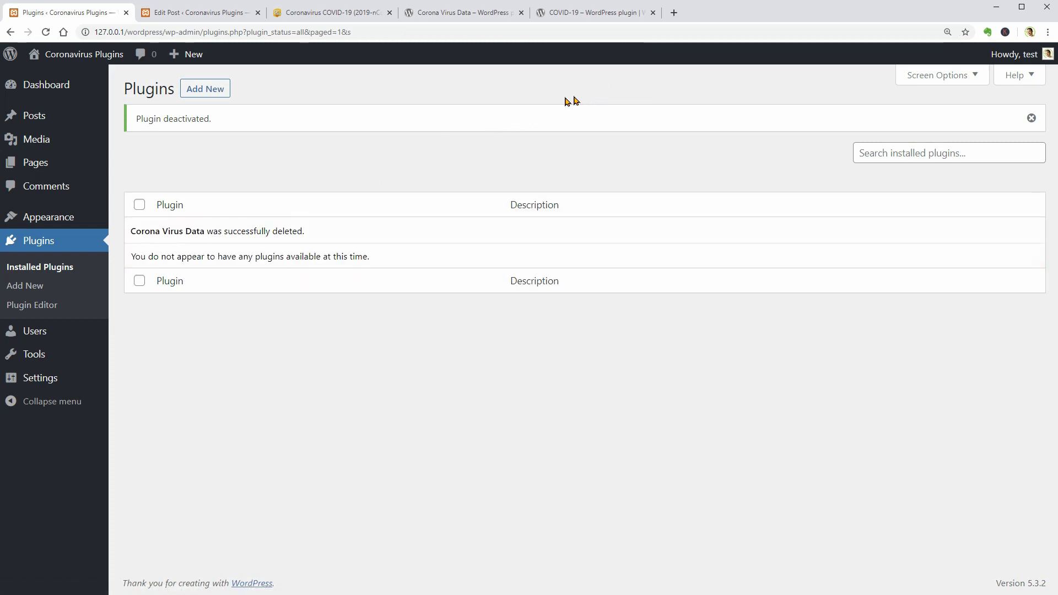
Step: Go to Add Plugins, close the Corona Virus Data tab, and select the 'COVID-19' plugin name
left_click(191, 89)
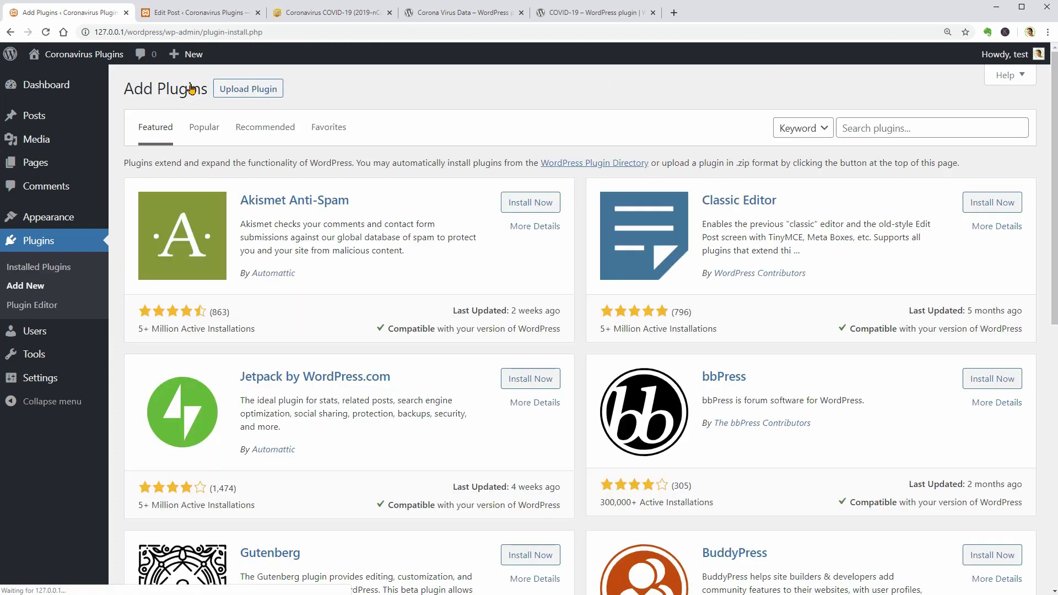
left_click(437, 13)
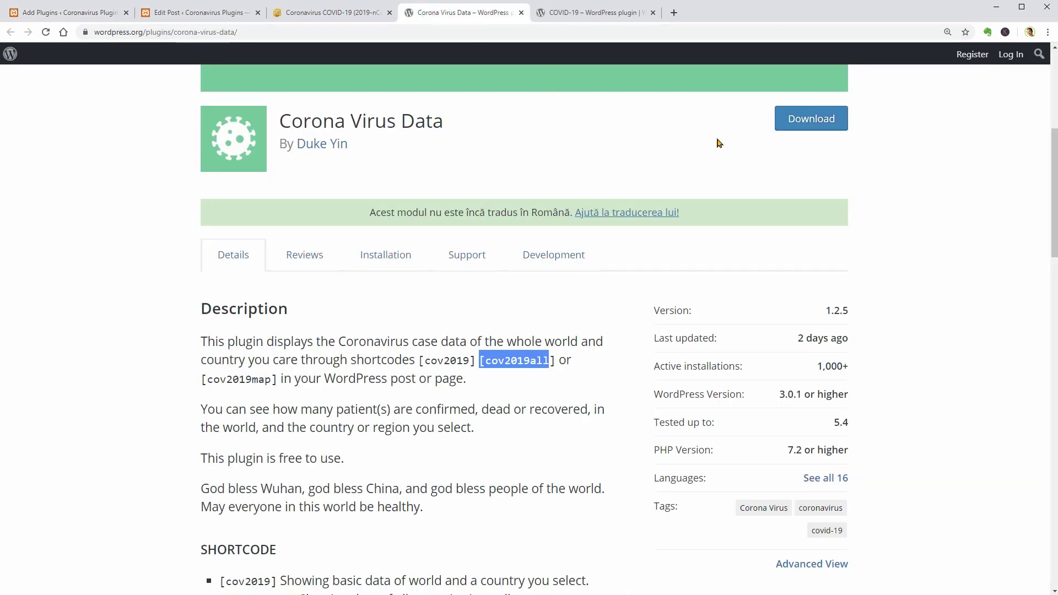
scroll(1053, 197, "up", 6)
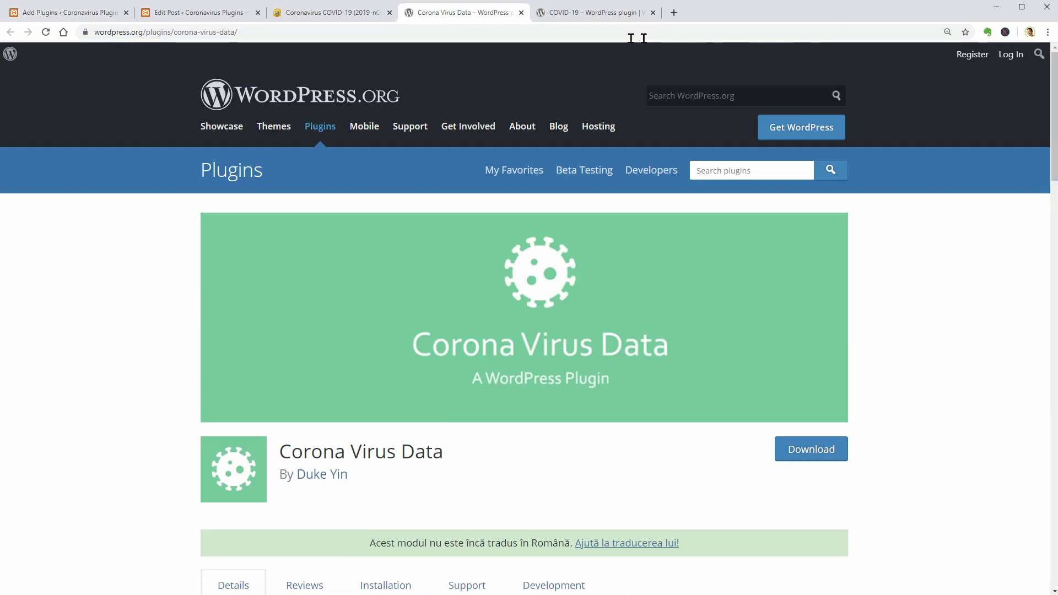
left_click(519, 12)
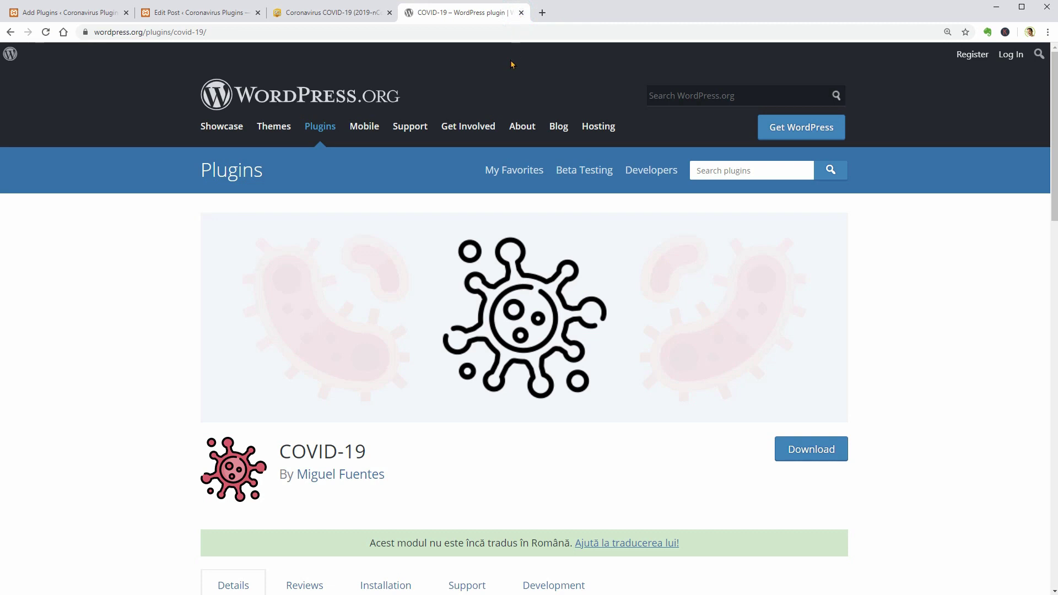
left_click_drag(364, 451, 282, 451)
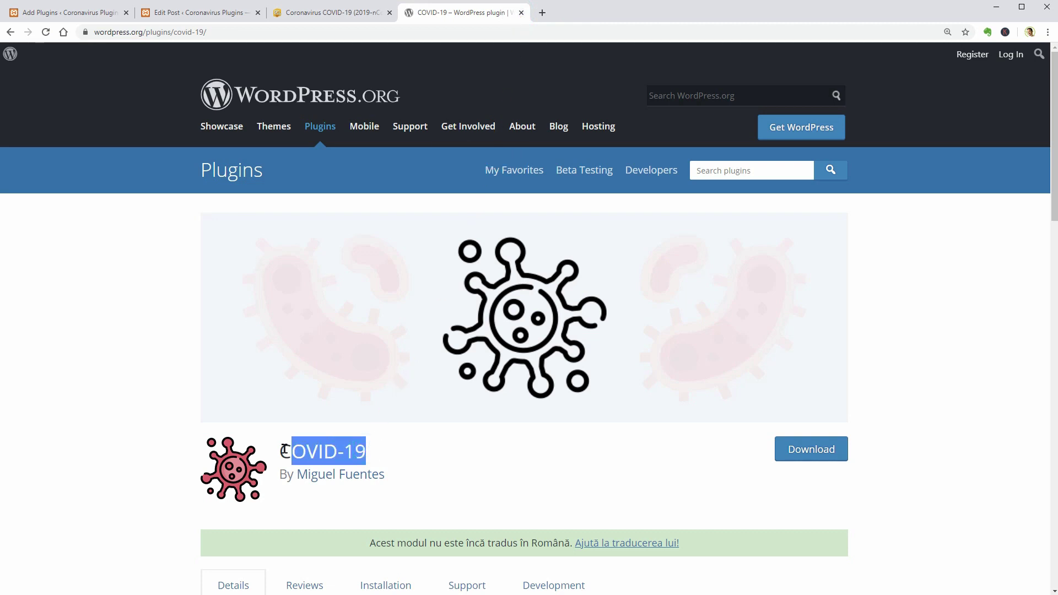